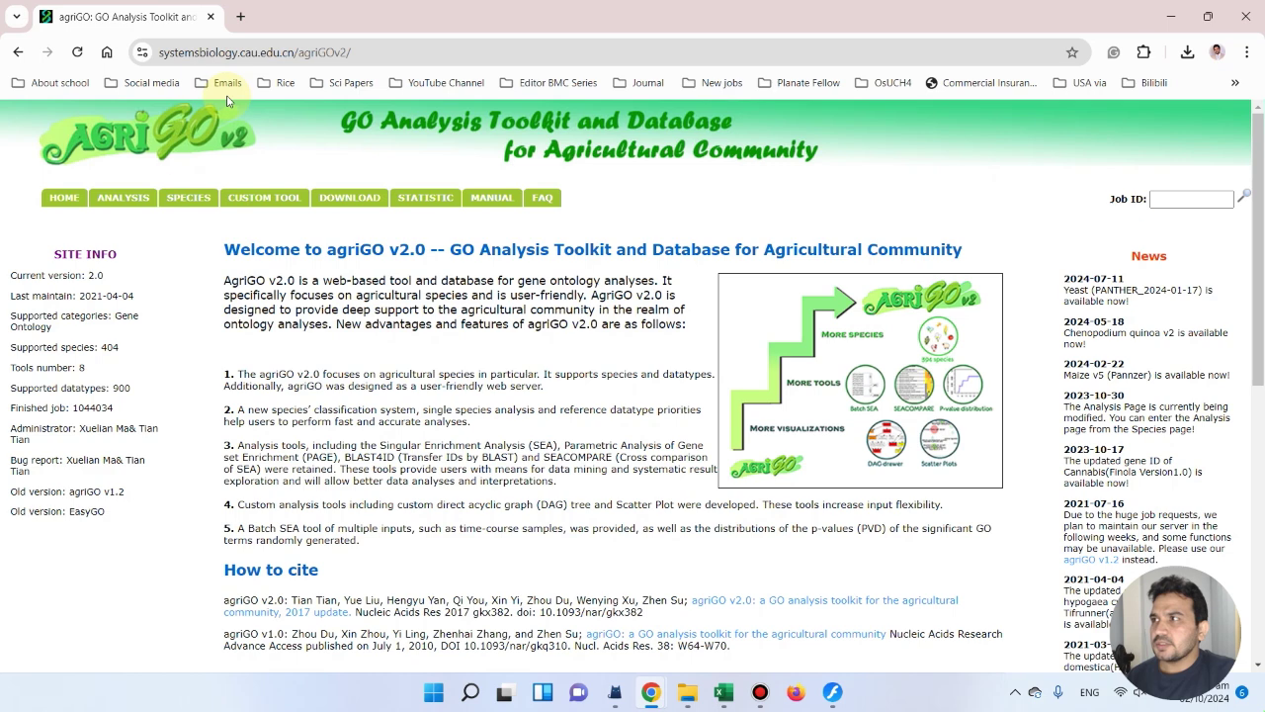
In a new tab, search Google for "agri go" and open the agriGO GO Analysis Toolkit site from the results.
{"action": "left_click", "coordinate": [241, 18]}
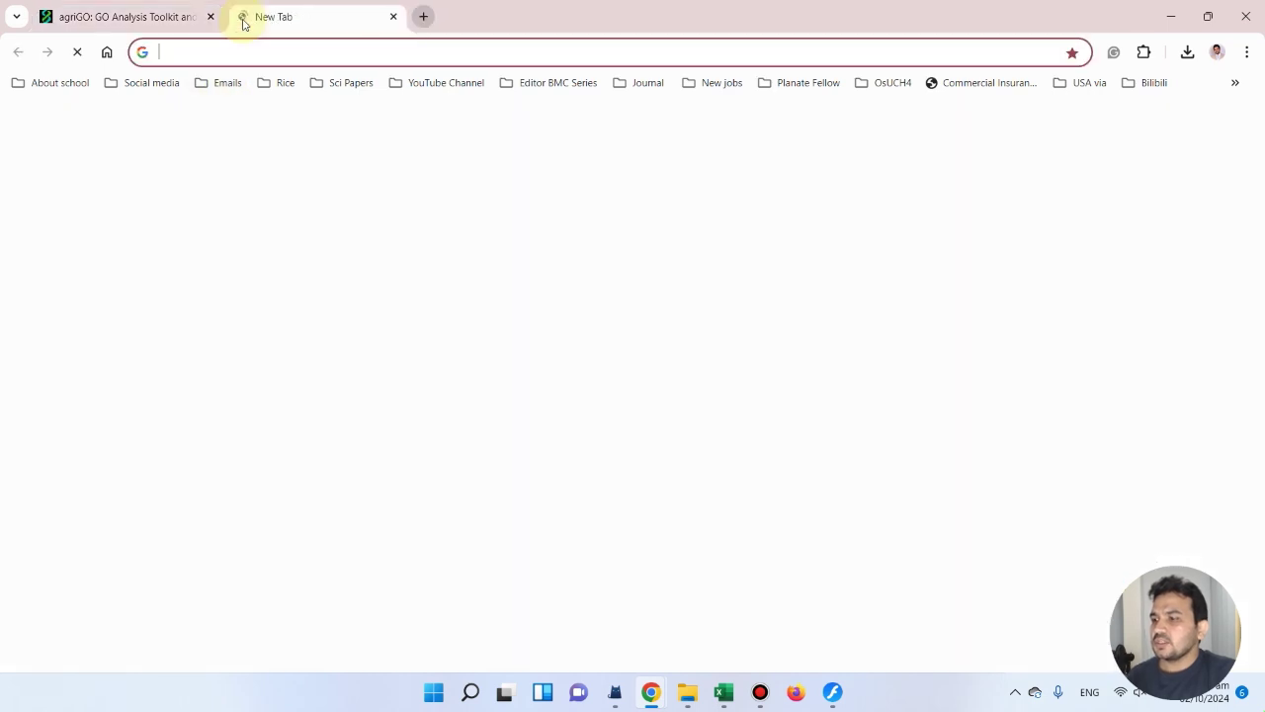
{"action": "type", "text": "google.com.hk"}
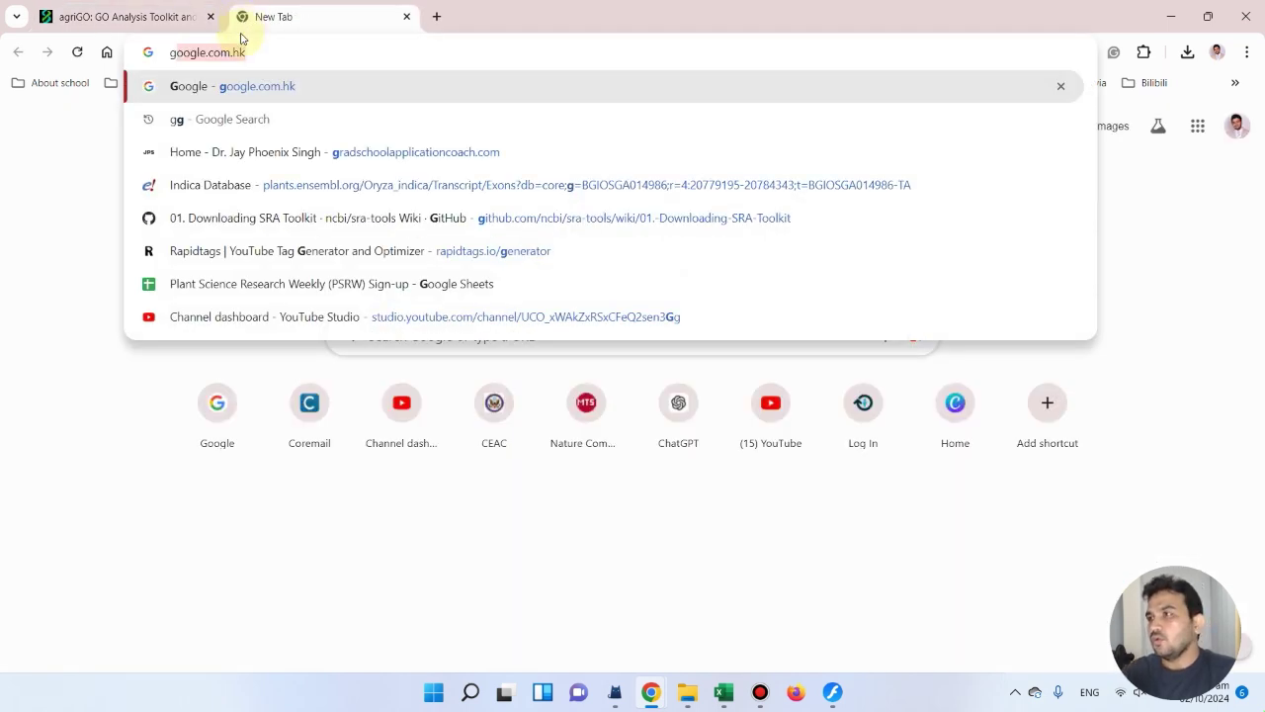
{"action": "key", "text": "Return"}
{"action": "type", "text": "agr"}
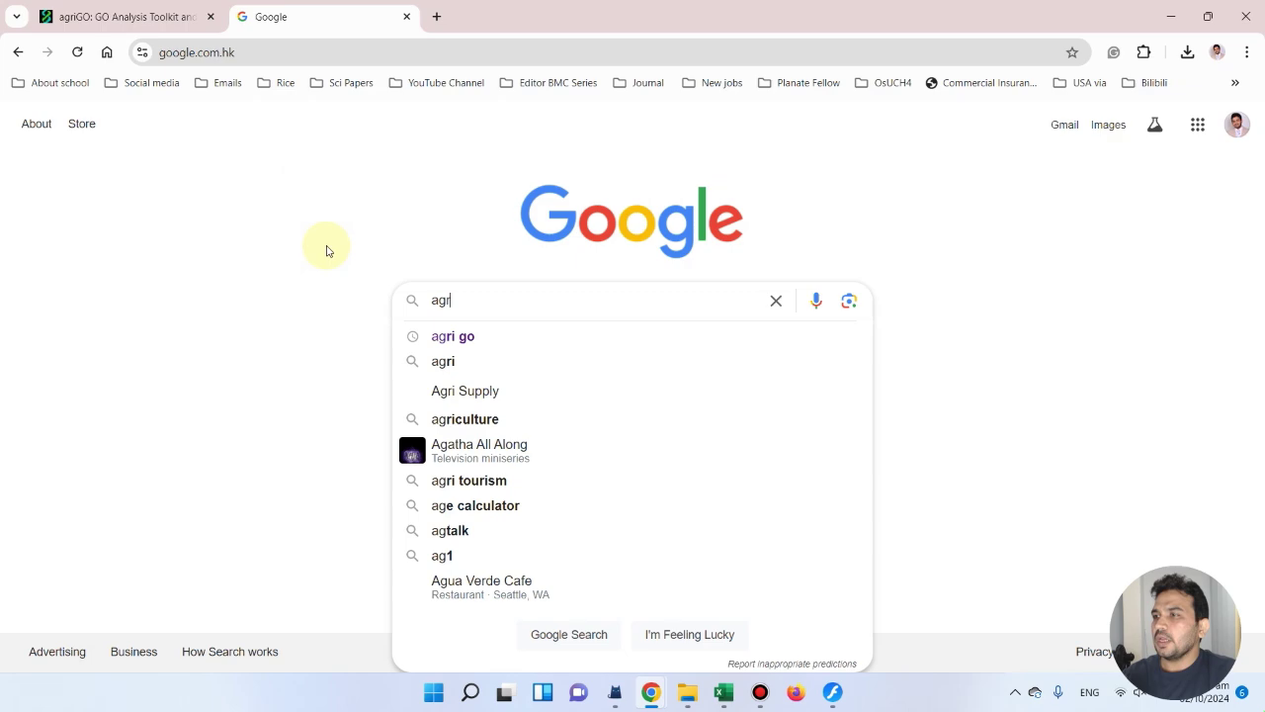
{"action": "left_click", "coordinate": [462, 336]}
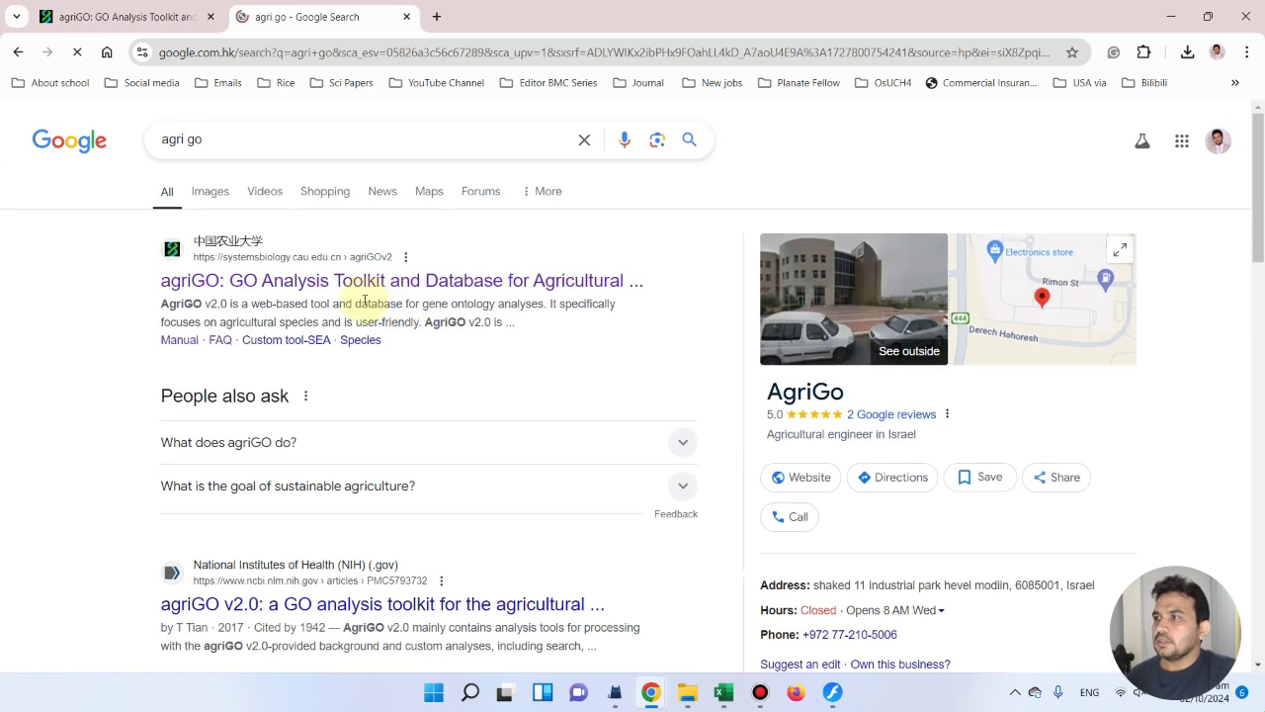
{"action": "left_click", "coordinate": [272, 285]}
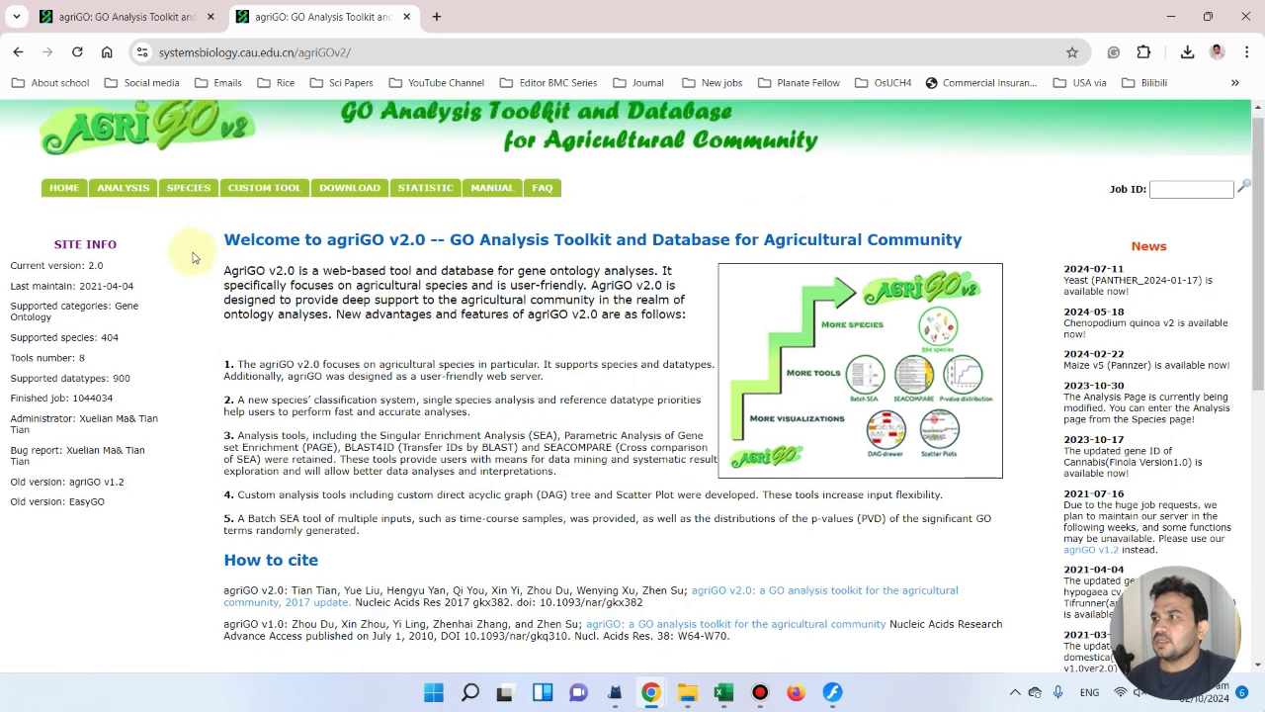
Look over the agriGO v2.0 features and citation references on the home page, and close this duplicate tab.
{"action": "scroll", "coordinate": [238, 257], "scroll_direction": "down", "scroll_amount": 3}
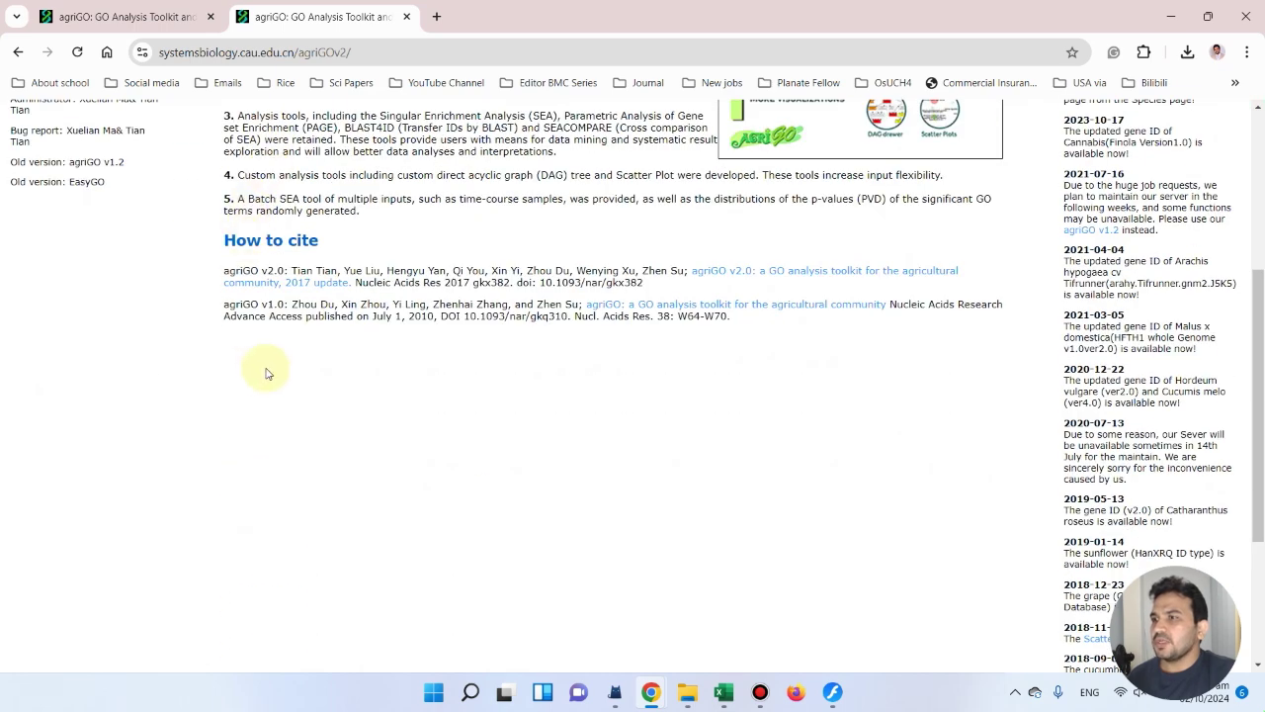
{"action": "scroll", "coordinate": [573, 325], "scroll_direction": "up", "scroll_amount": 2}
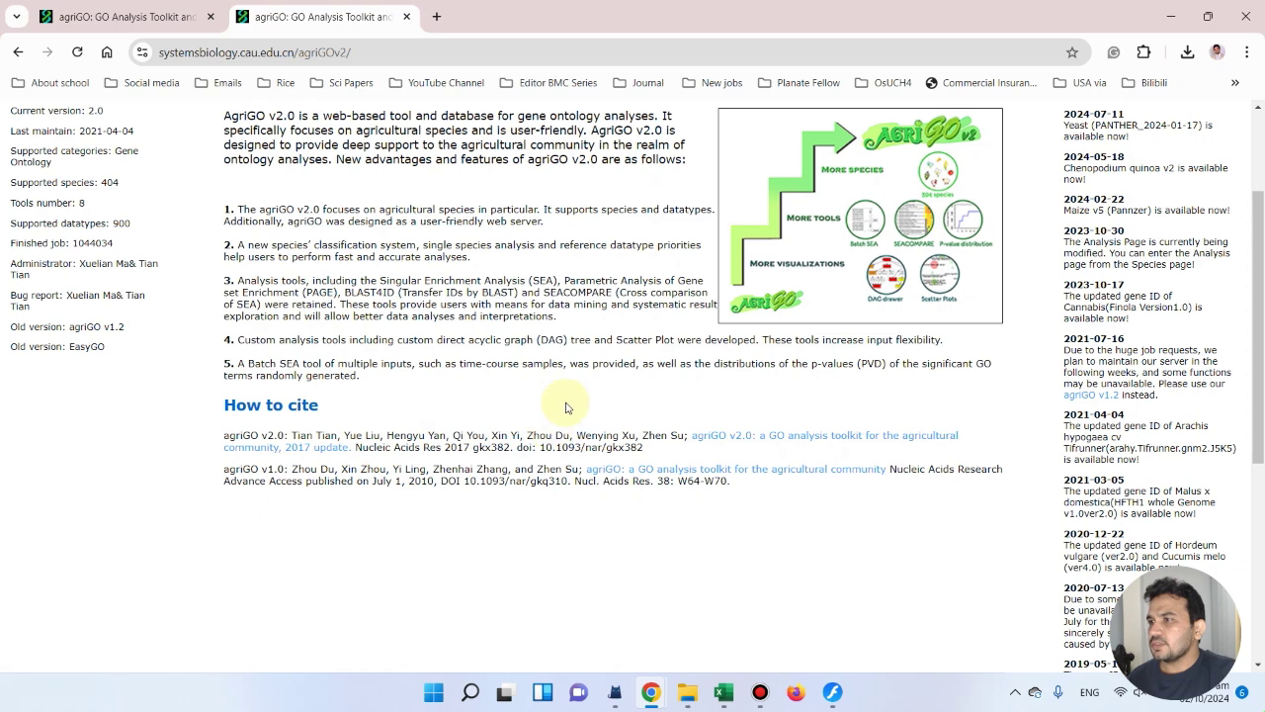
{"action": "left_click", "coordinate": [407, 17]}
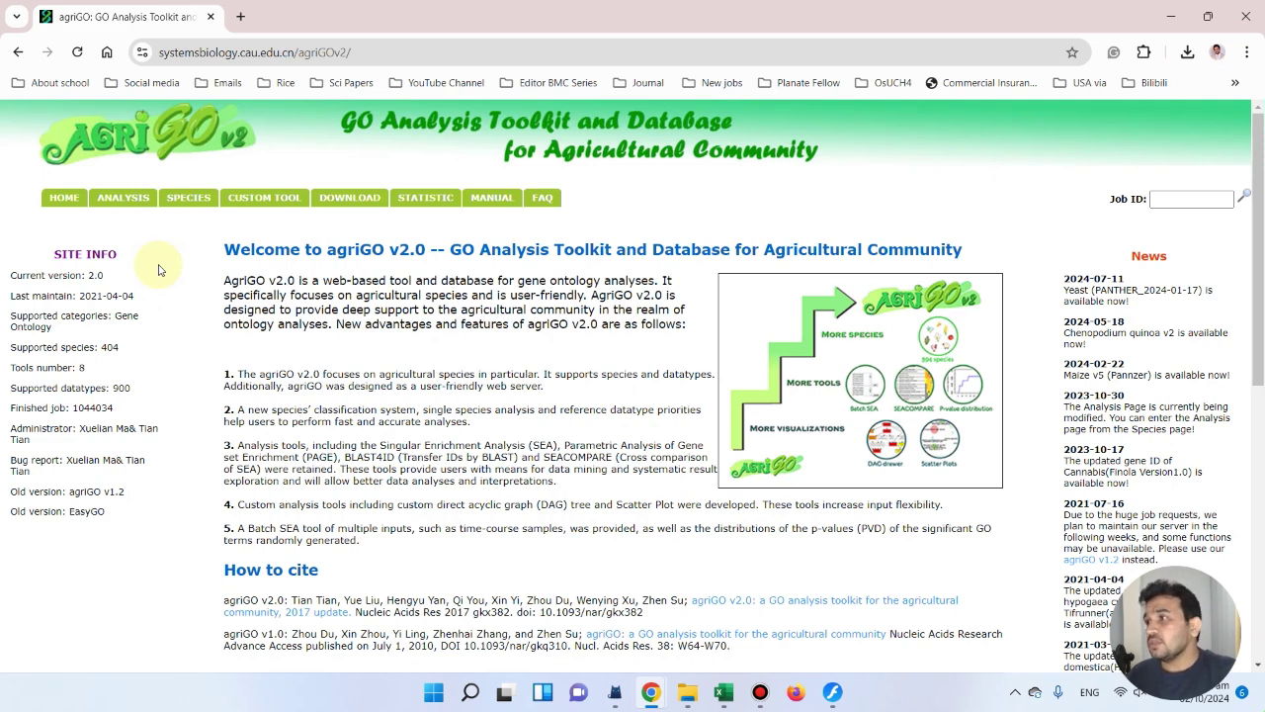
{"action": "mouse_move", "coordinate": [117, 203]}
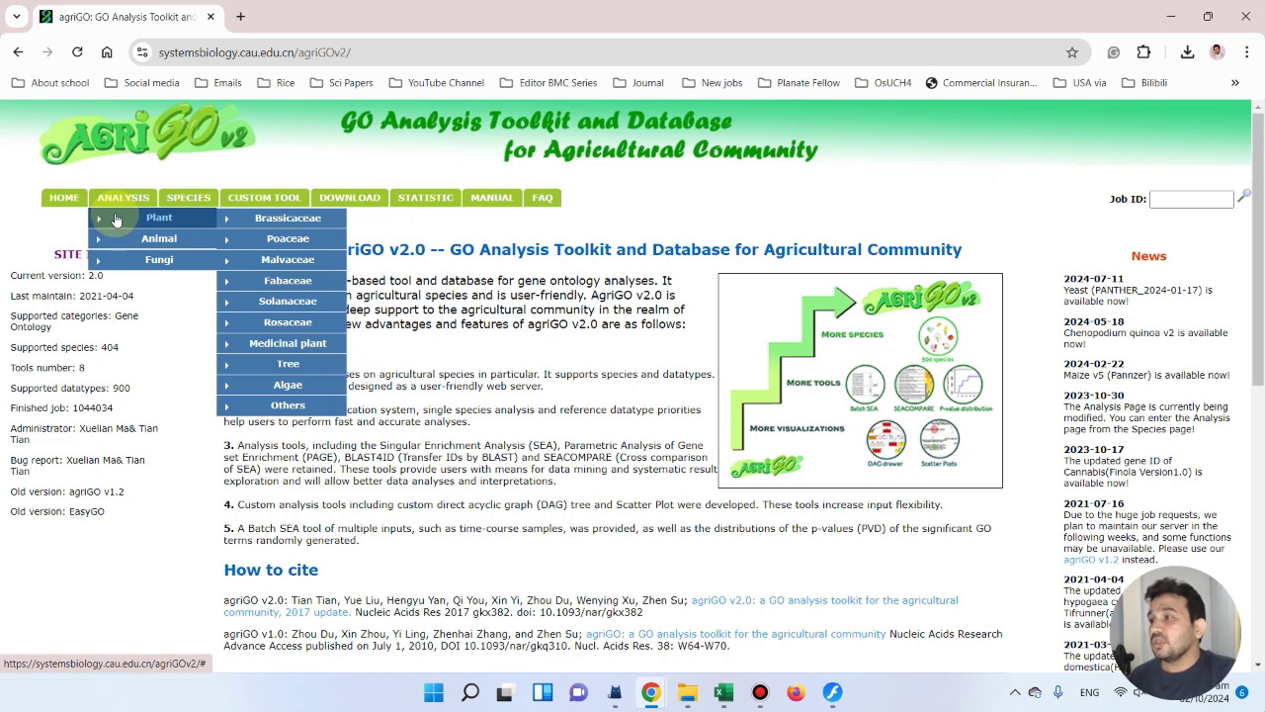
{"action": "left_click", "coordinate": [143, 240]}
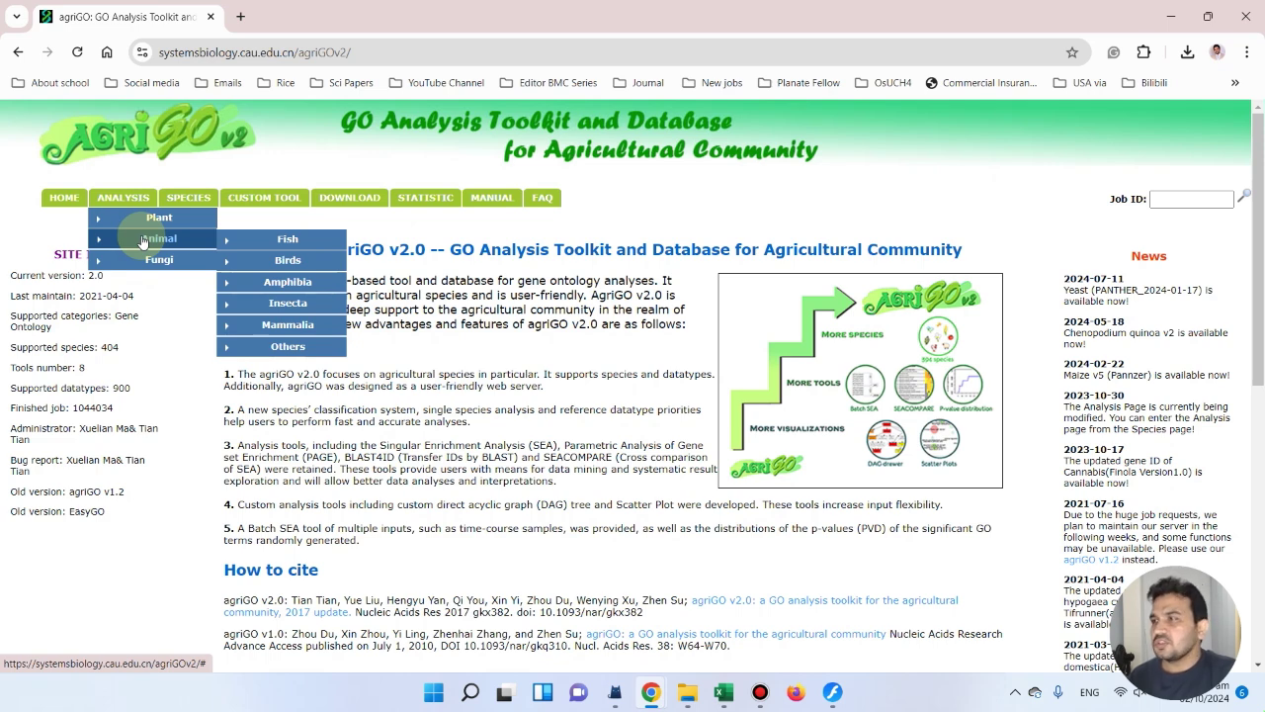
{"action": "left_click", "coordinate": [153, 263]}
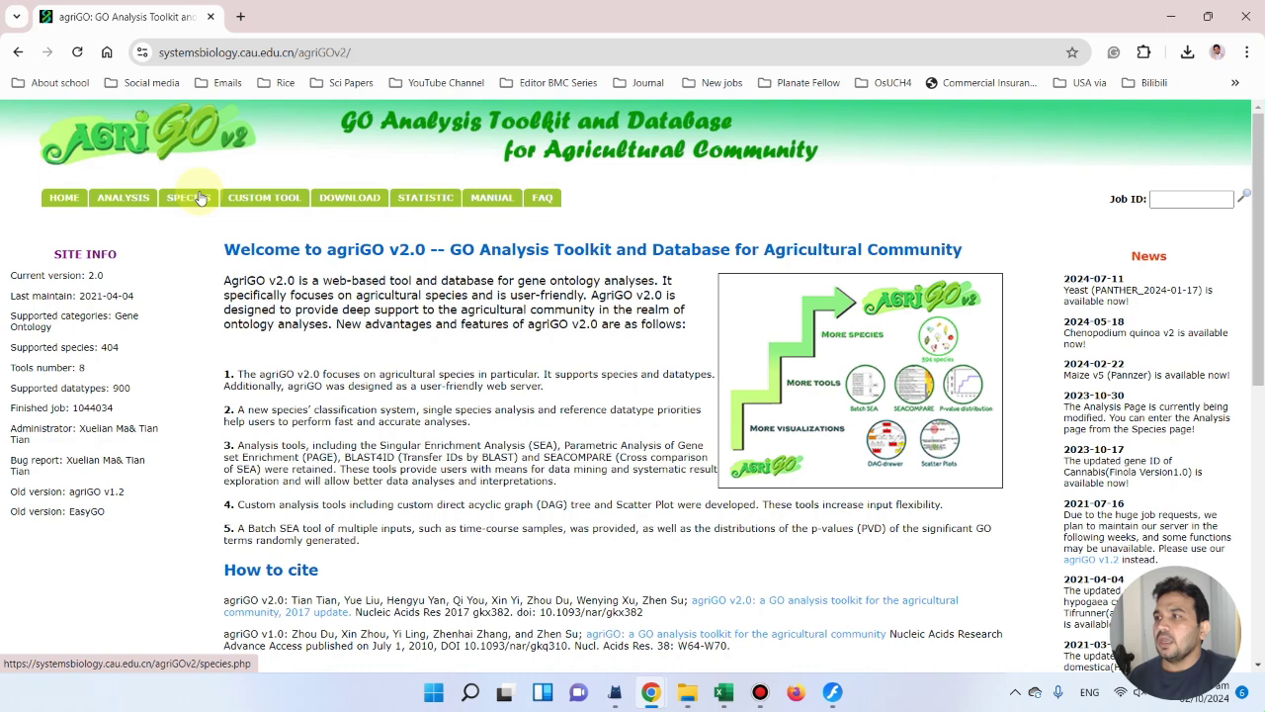
{"action": "mouse_move", "coordinate": [242, 199]}
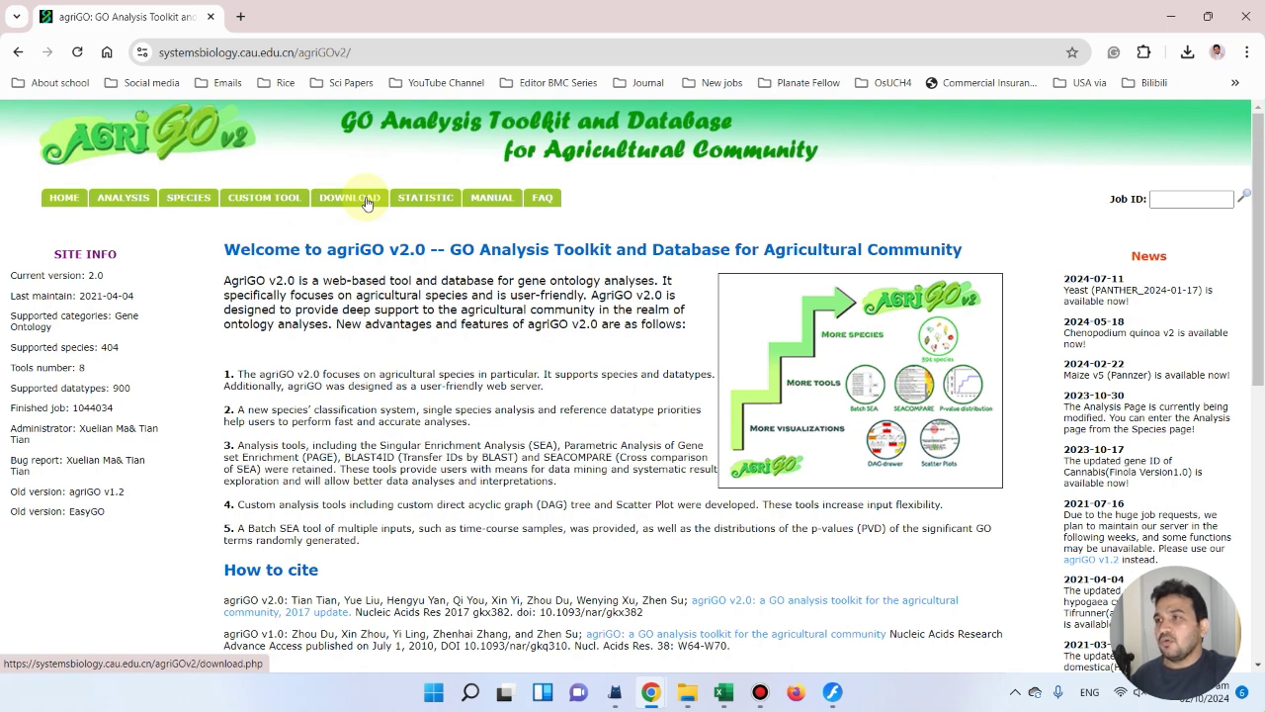
Open the site's statistics page and look through the table of supported species.
{"action": "left_click", "coordinate": [425, 202]}
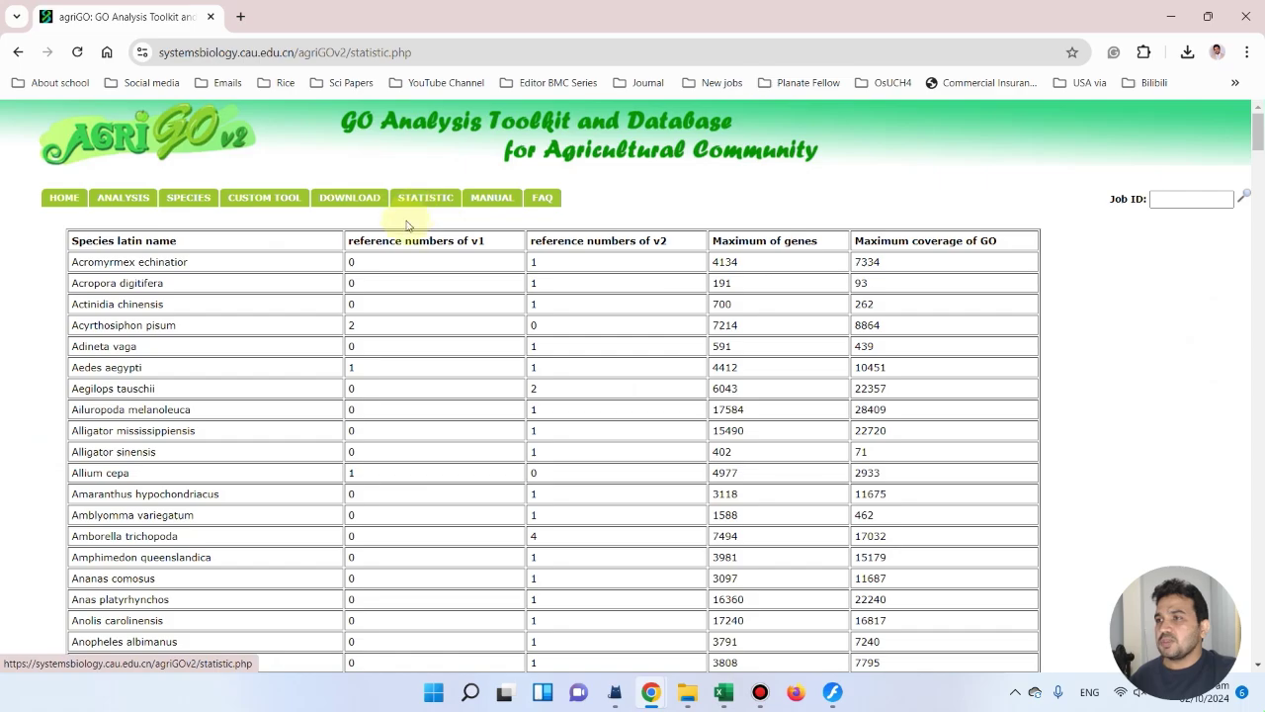
{"action": "scroll", "coordinate": [221, 388], "scroll_direction": "down", "scroll_amount": 5}
{"action": "scroll", "coordinate": [220, 388], "scroll_direction": "down", "scroll_amount": 15}
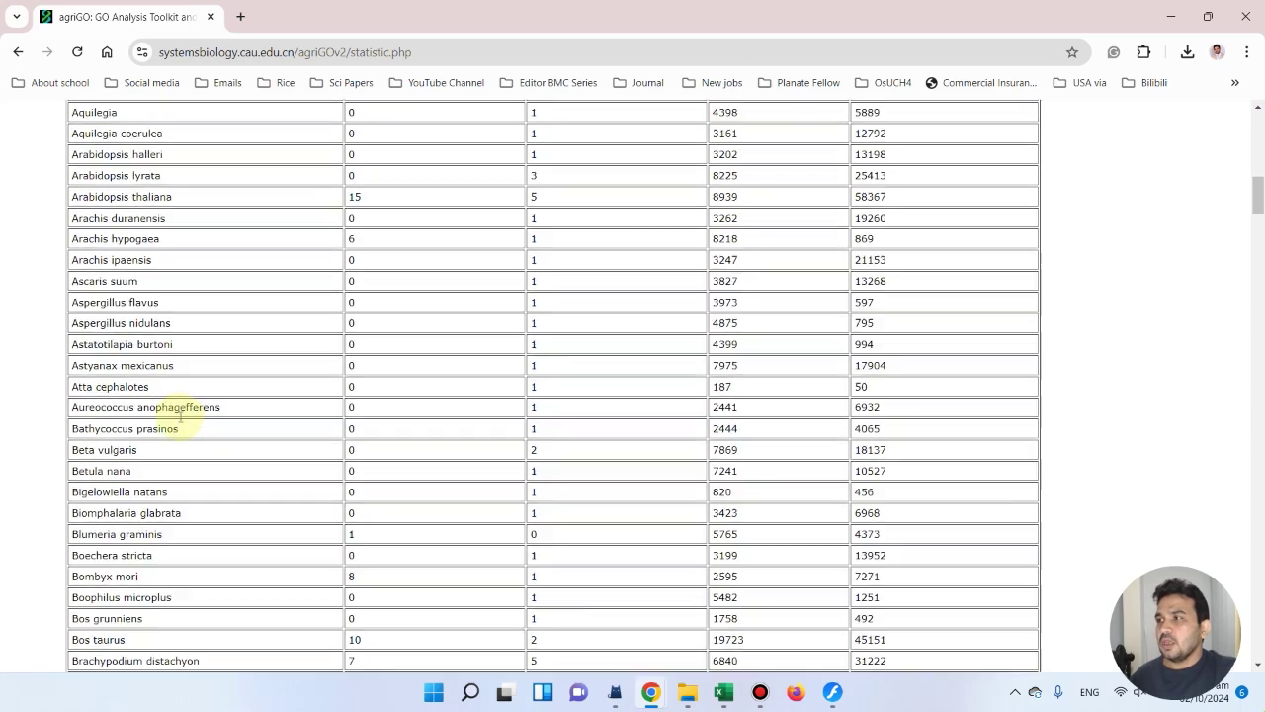
{"action": "scroll", "coordinate": [174, 430], "scroll_direction": "up", "scroll_amount": 15}
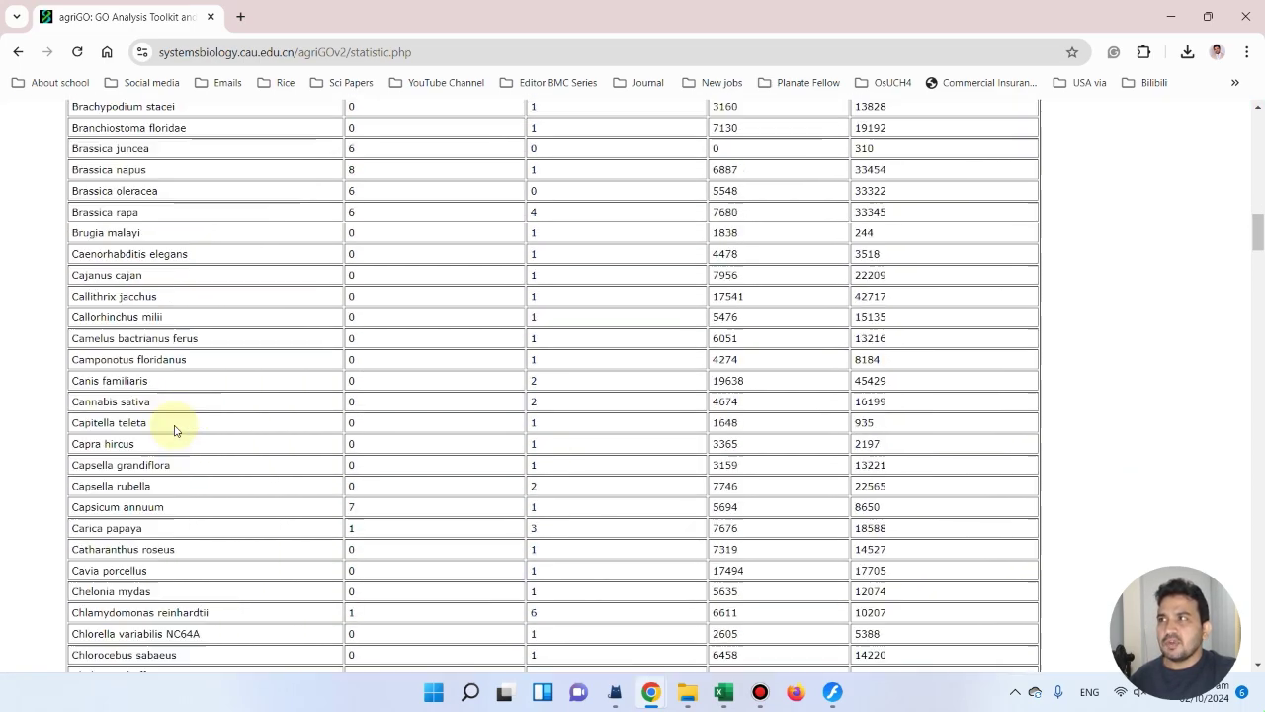
{"action": "scroll", "coordinate": [174, 430], "scroll_direction": "up", "scroll_amount": 3}
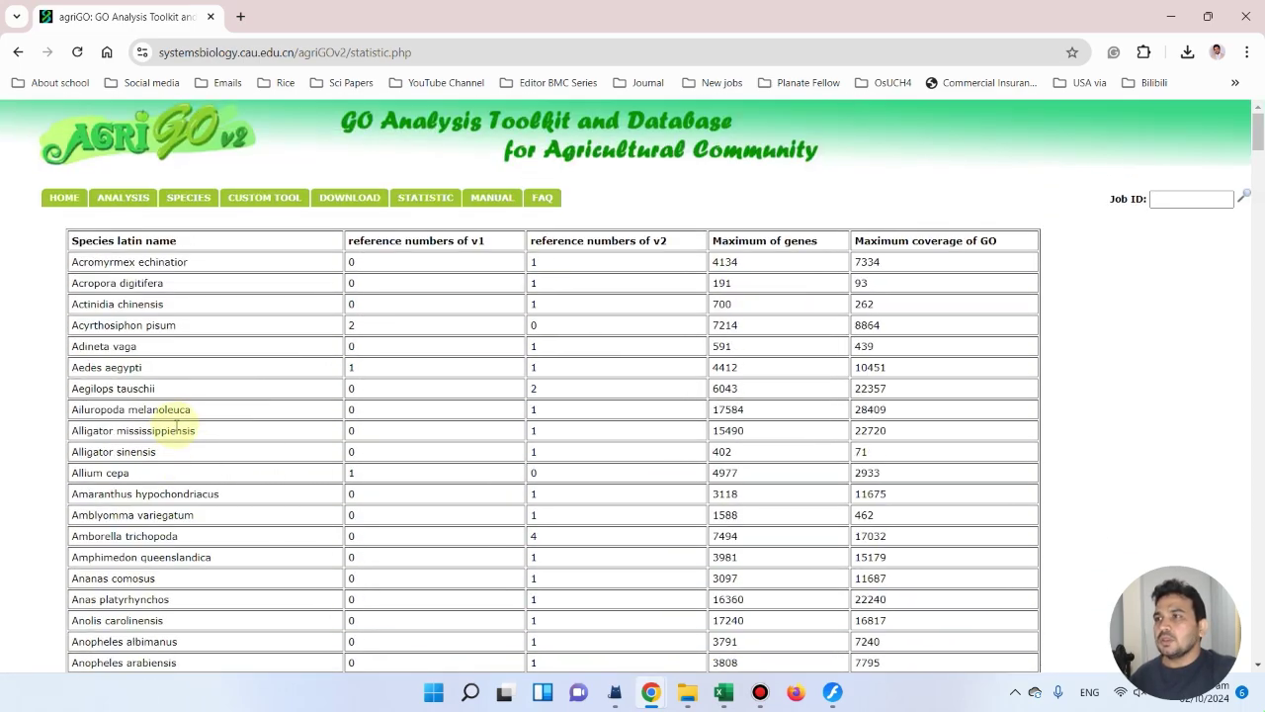
Read the manual's instructions for running Singular Enrichment Analysis (SEA) and its results section, and return to the statistics page.
{"action": "left_click", "coordinate": [499, 206]}
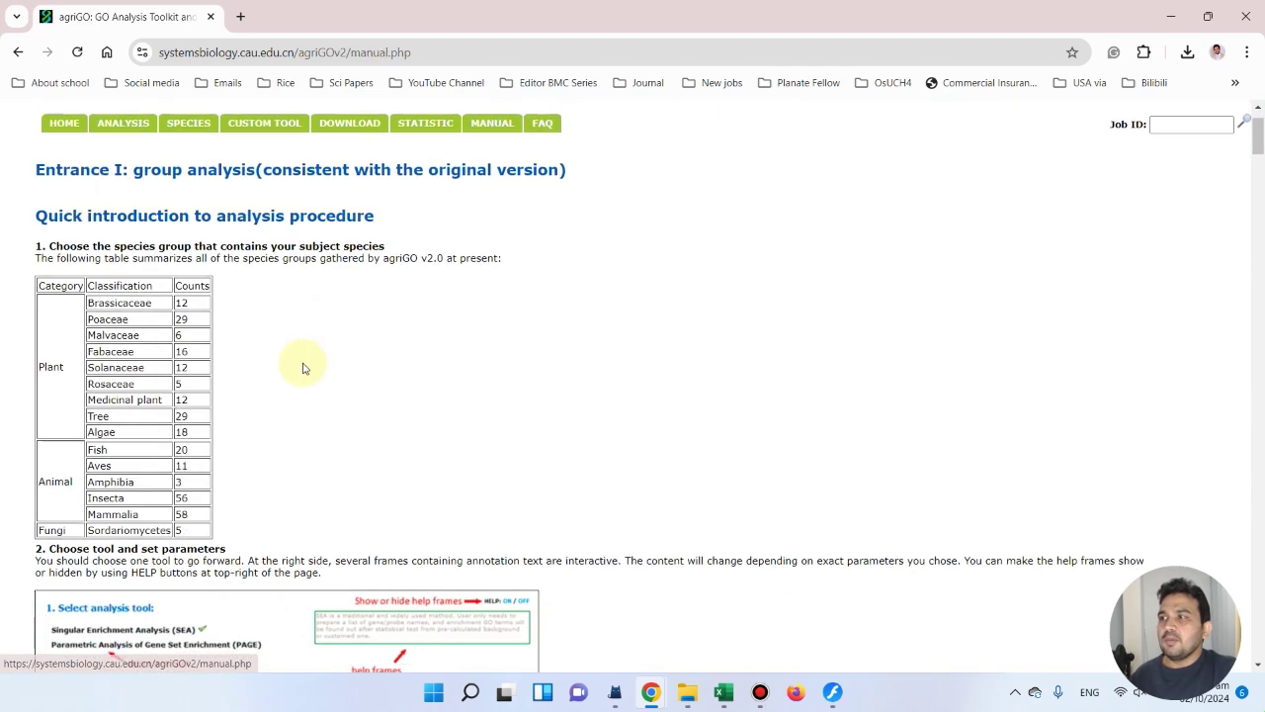
{"action": "scroll", "coordinate": [296, 366], "scroll_direction": "down", "scroll_amount": 4}
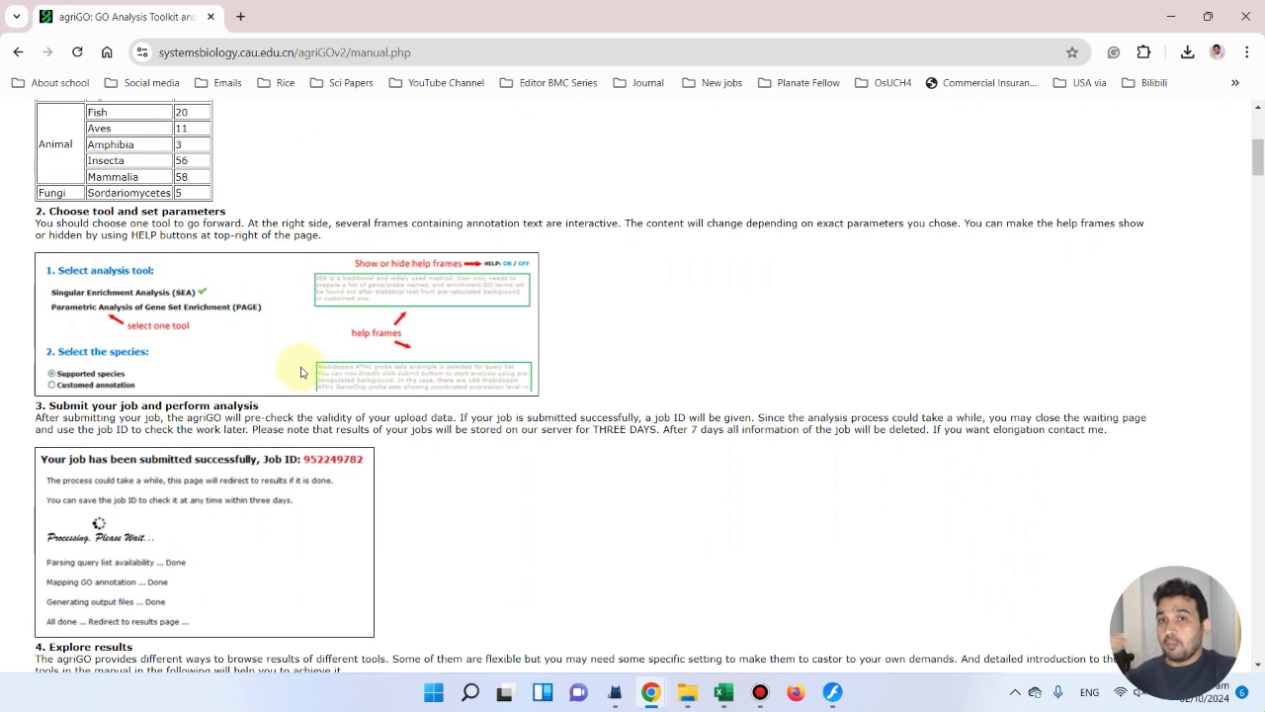
{"action": "scroll", "coordinate": [395, 366], "scroll_direction": "down", "scroll_amount": 10}
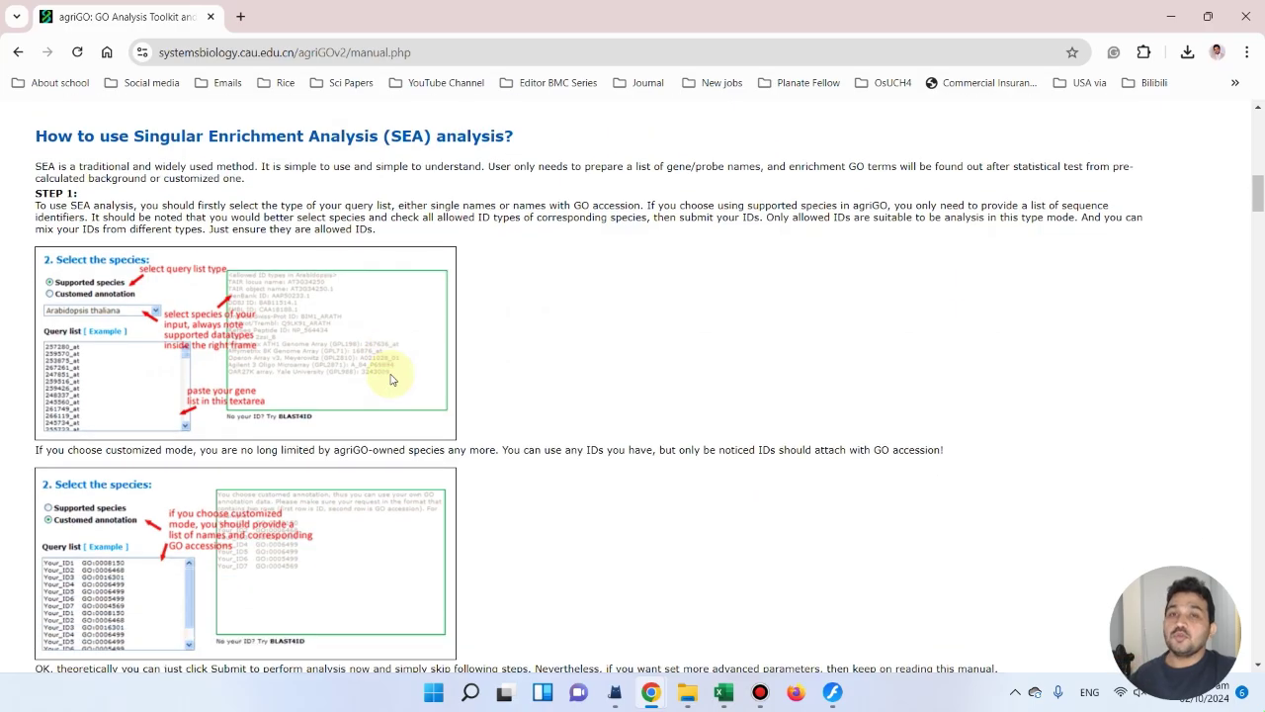
{"action": "scroll", "coordinate": [390, 381], "scroll_direction": "down", "scroll_amount": 10}
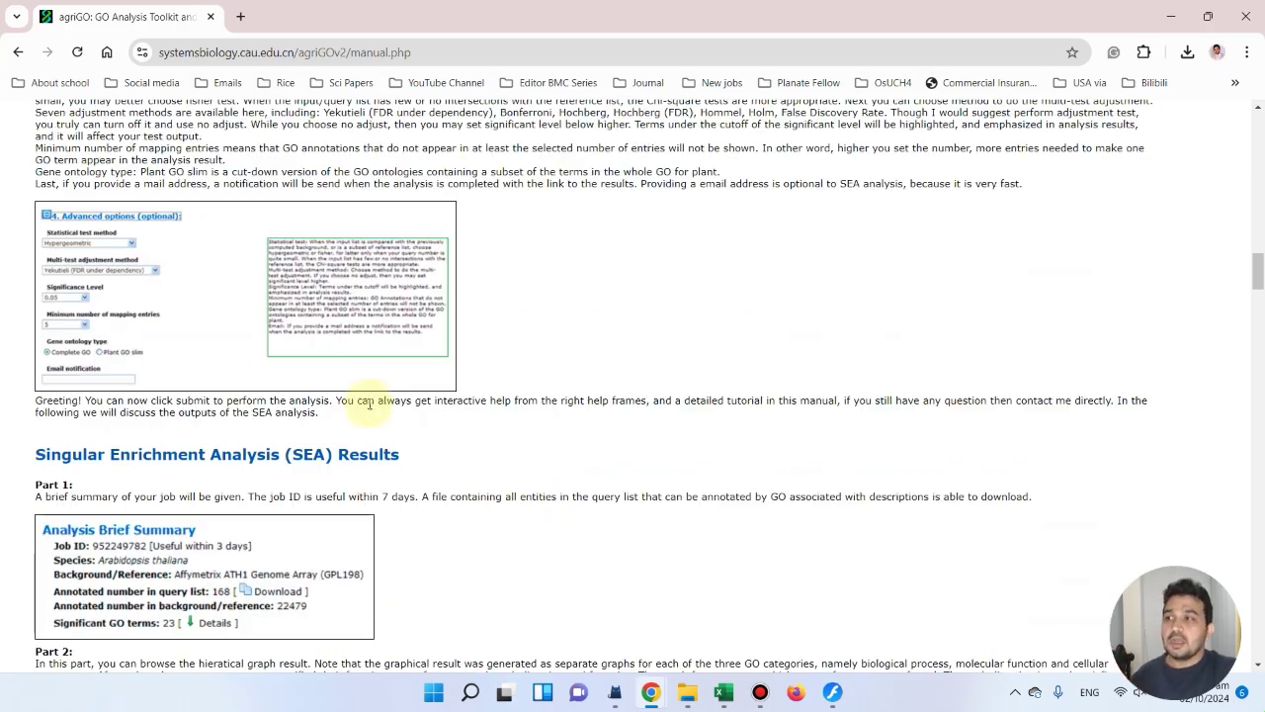
{"action": "scroll", "coordinate": [590, 320], "scroll_direction": "up", "scroll_amount": 10}
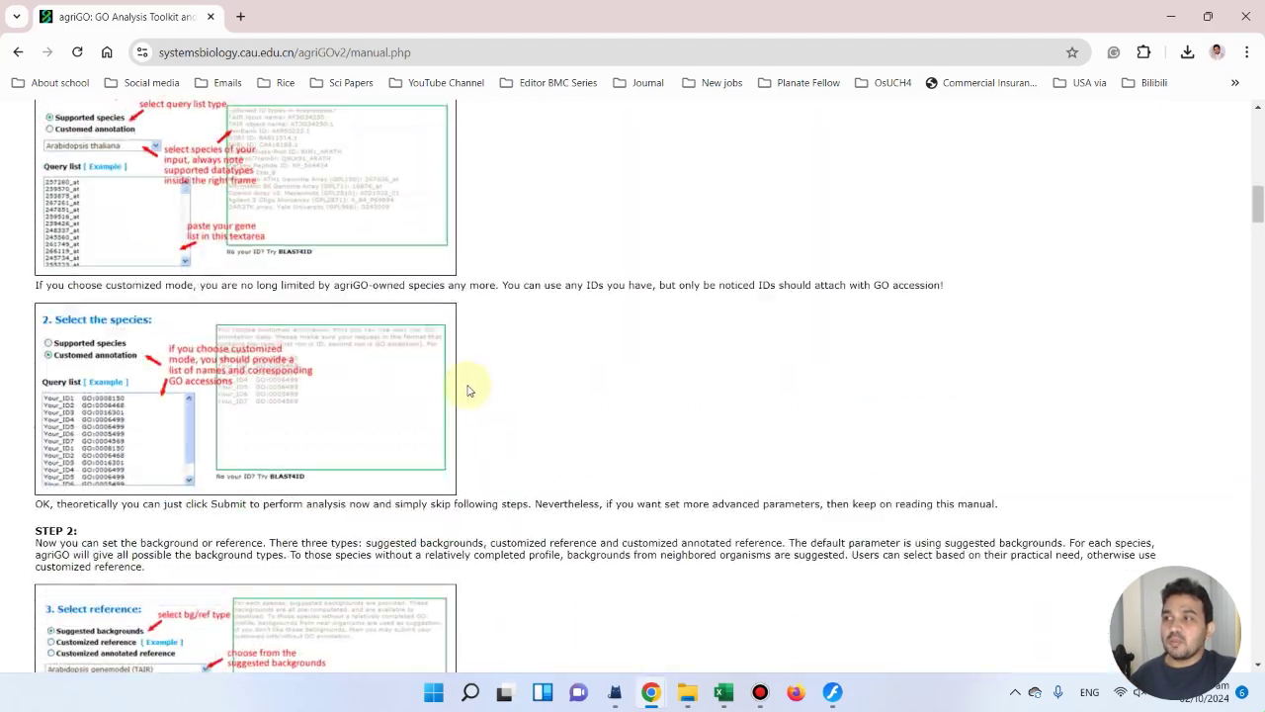
{"action": "scroll", "coordinate": [470, 390], "scroll_direction": "down", "scroll_amount": 10}
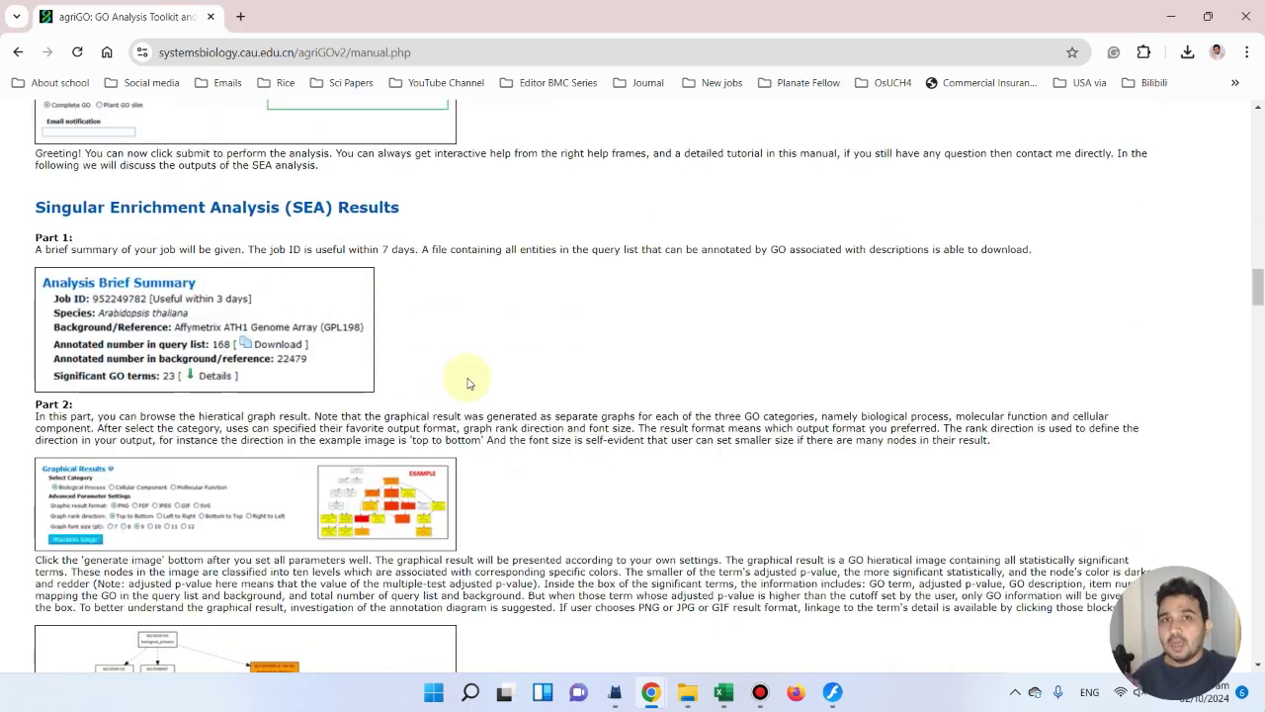
{"action": "scroll", "coordinate": [470, 382], "scroll_direction": "down", "scroll_amount": 3}
{"action": "scroll", "coordinate": [466, 379], "scroll_direction": "up", "scroll_amount": 10}
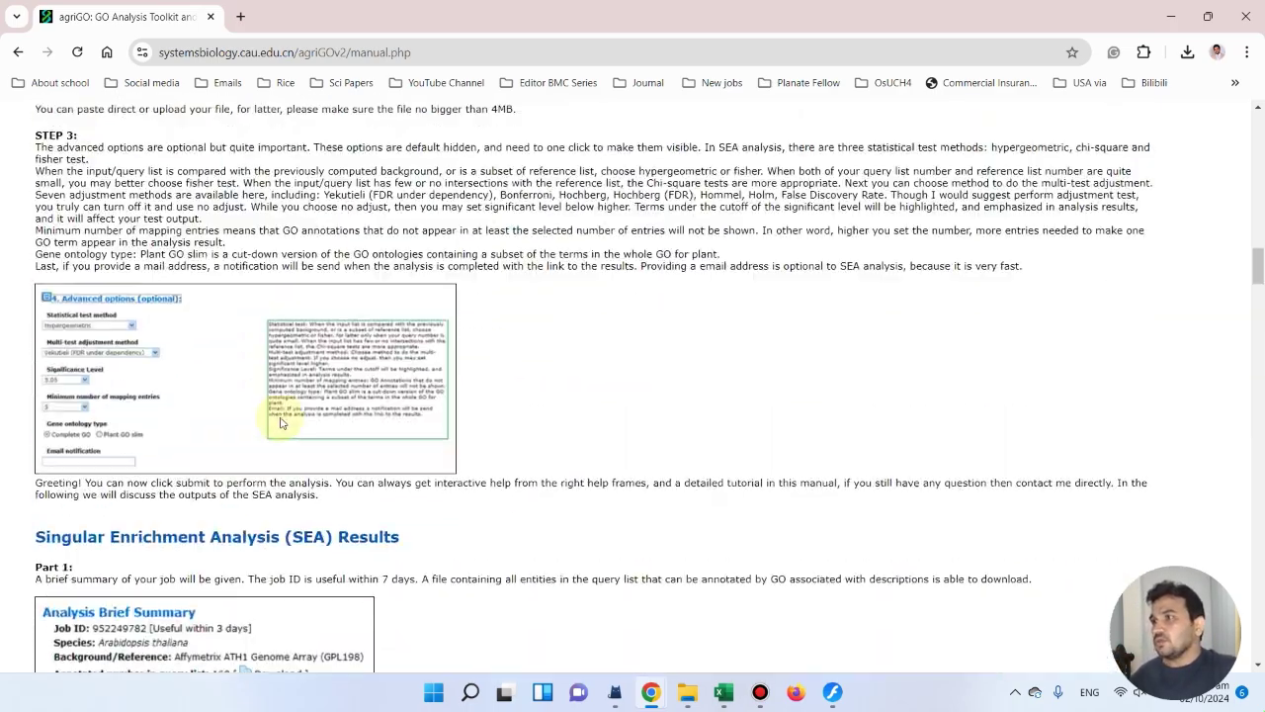
{"action": "left_click", "coordinate": [18, 51]}
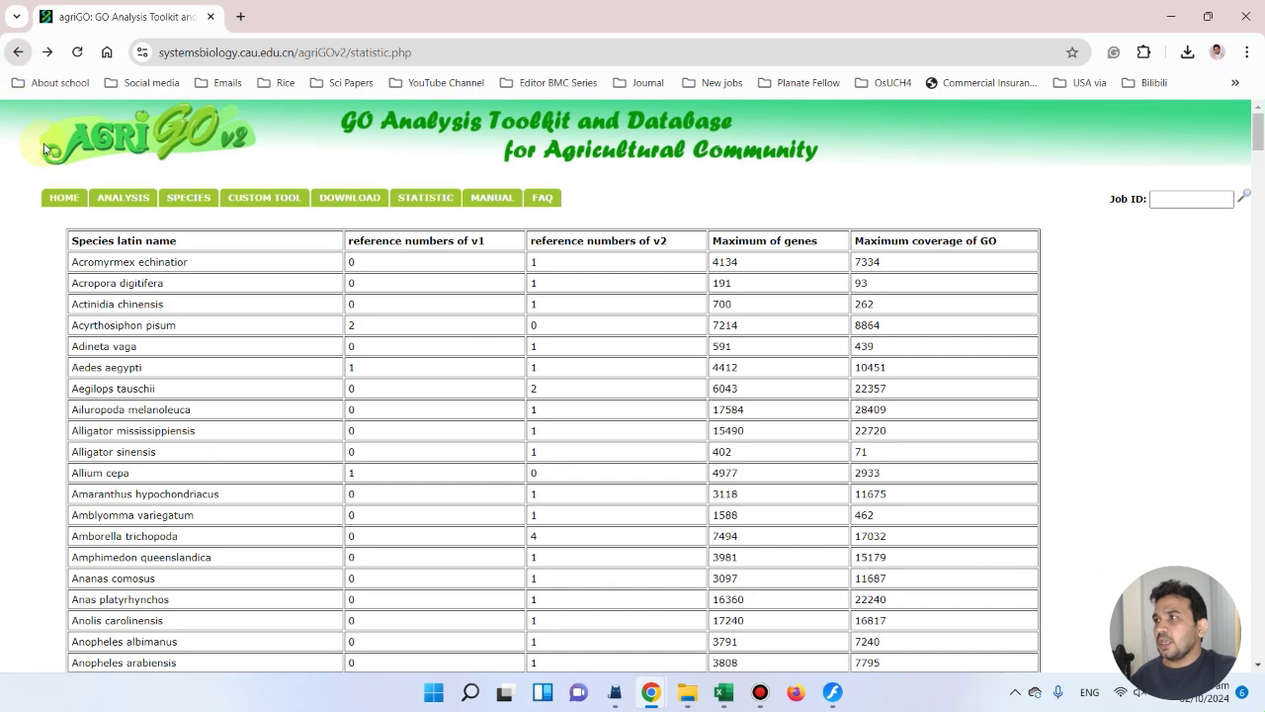
Switch to the Gene counts.csv workbook in Excel and correct the gene ID in cell A1 to LOC_Os12g06840.
{"action": "mouse_move", "coordinate": [288, 282]}
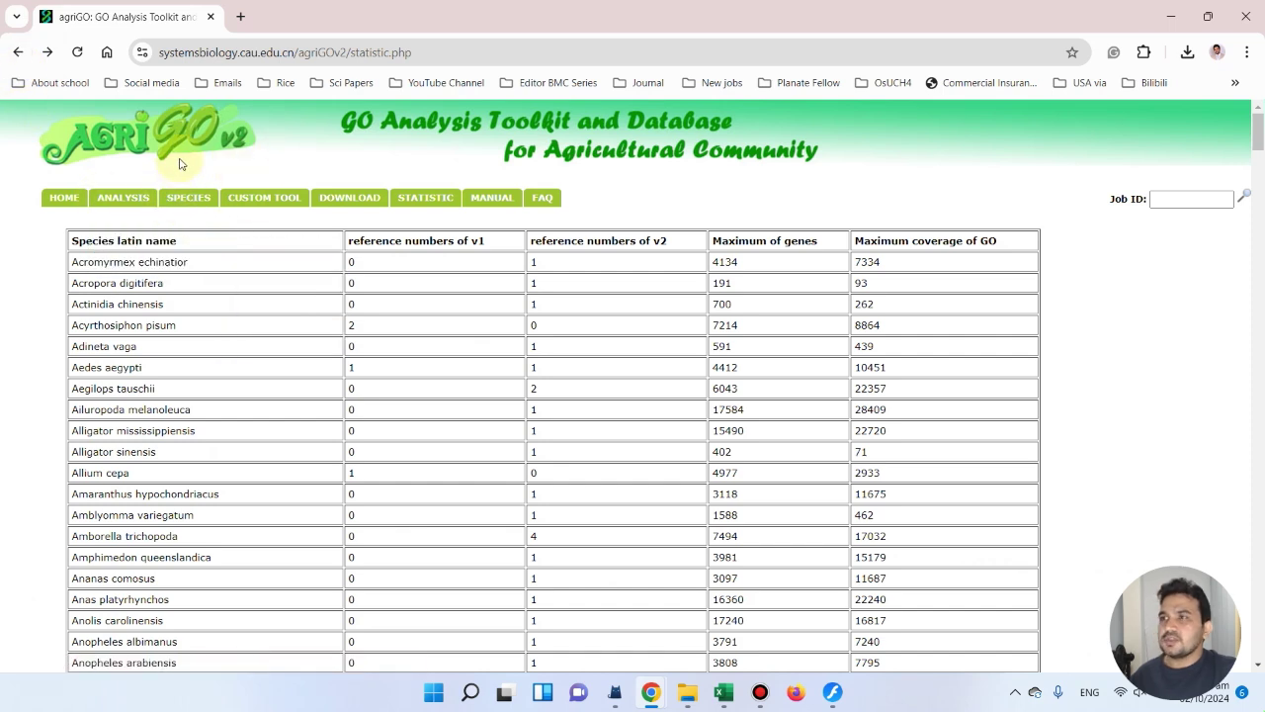
{"action": "mouse_move", "coordinate": [124, 219]}
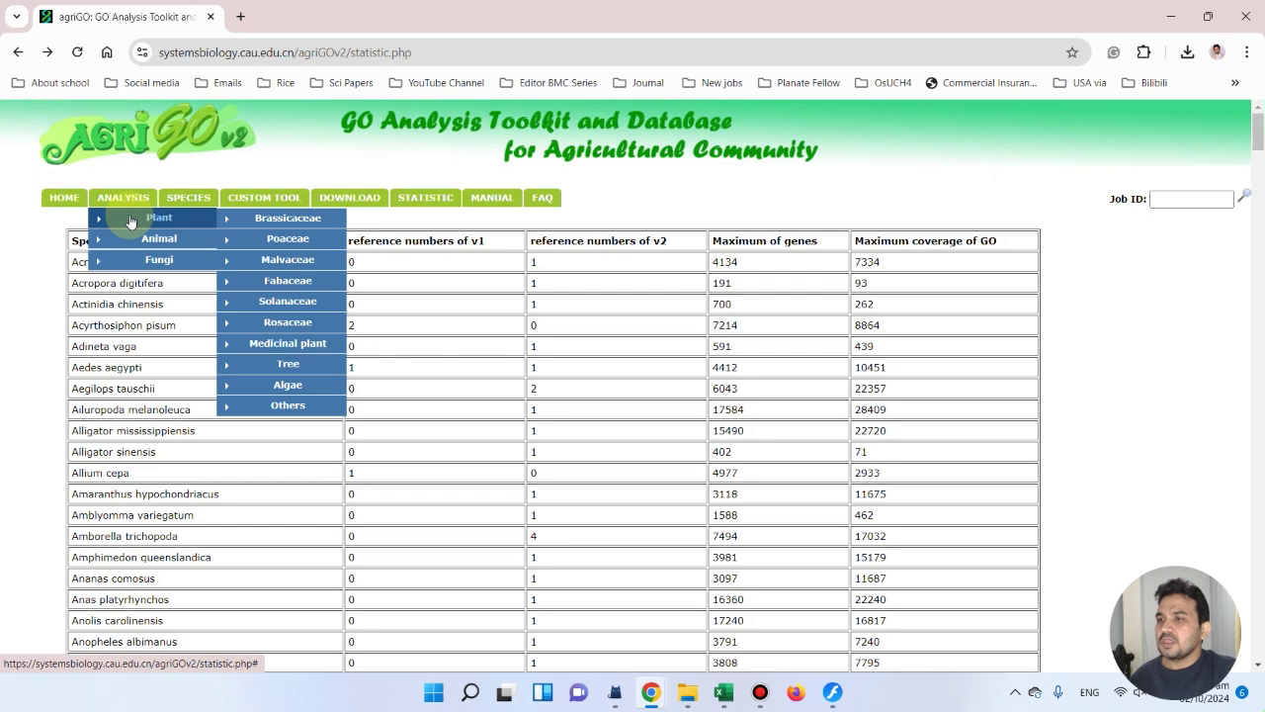
{"action": "left_click", "coordinate": [725, 692]}
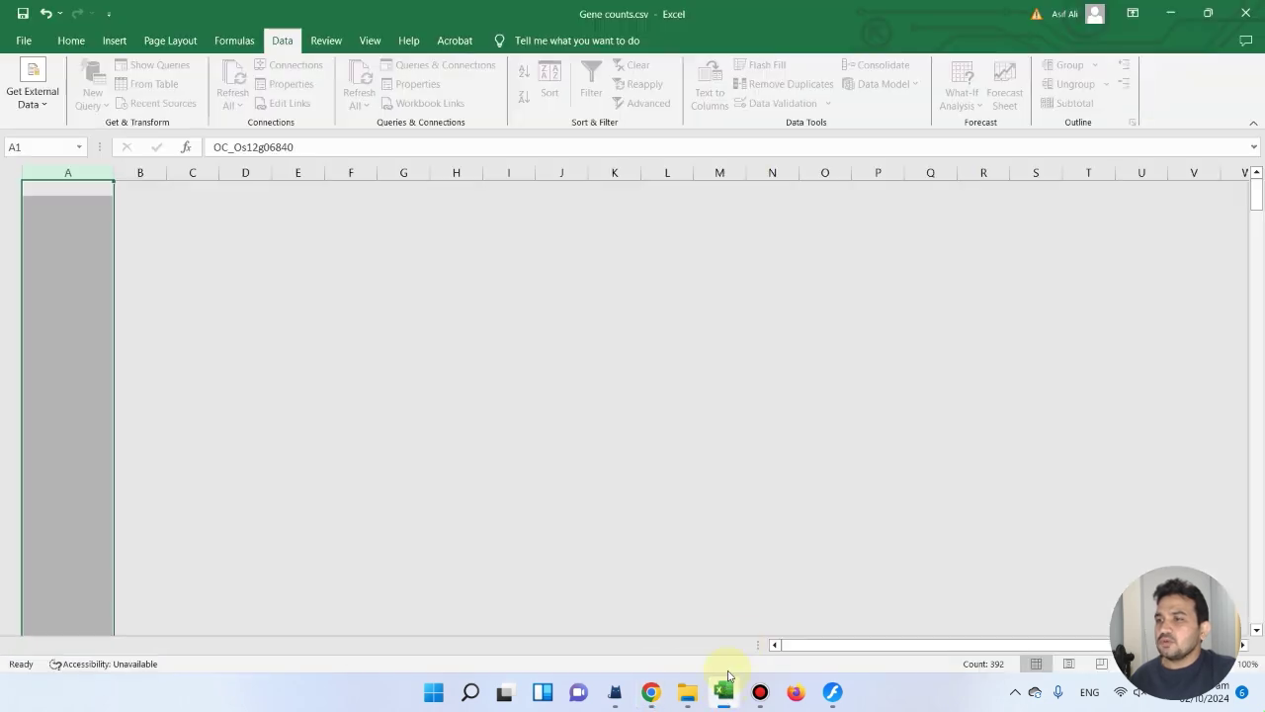
{"action": "left_click", "coordinate": [313, 264]}
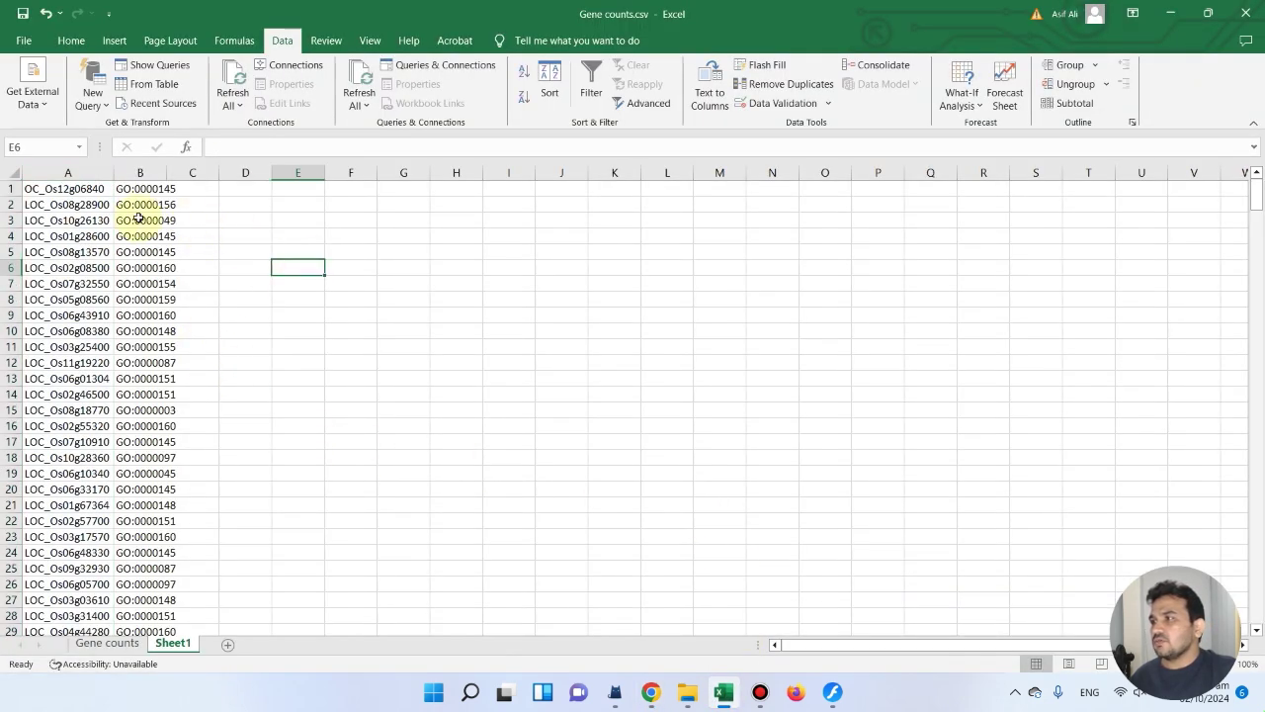
{"action": "left_click", "coordinate": [65, 188]}
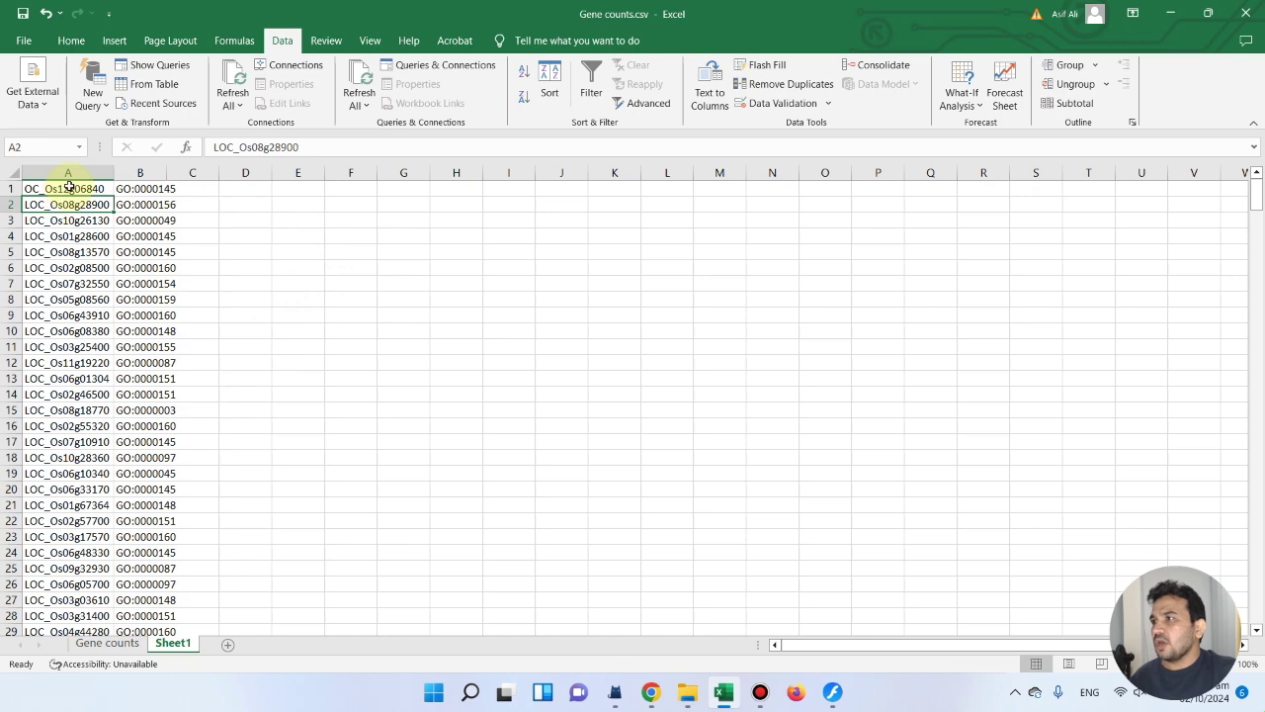
{"action": "left_click", "coordinate": [215, 141]}
{"action": "type", "text": "L"}
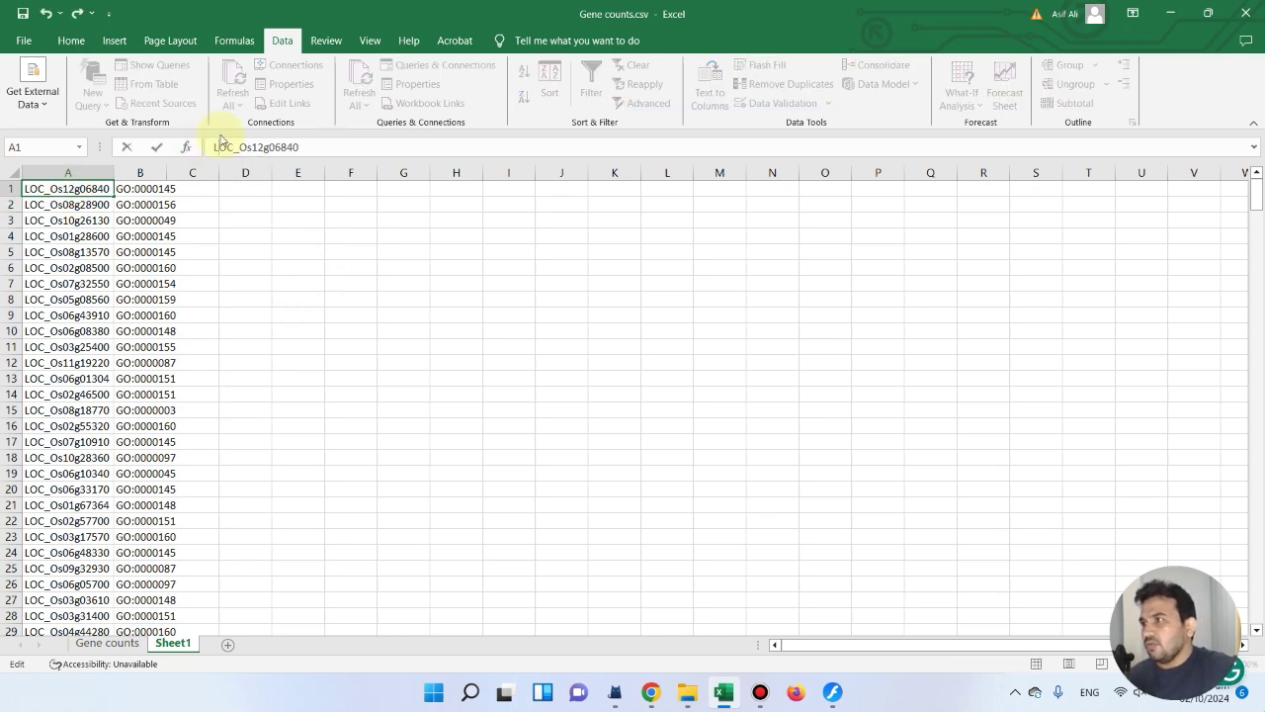
{"action": "left_click", "coordinate": [210, 204]}
Copy all the gene IDs in column A, from row 1 to row 392.
{"action": "left_click_drag", "start_coordinate": [99, 187], "coordinate": [94, 585]}
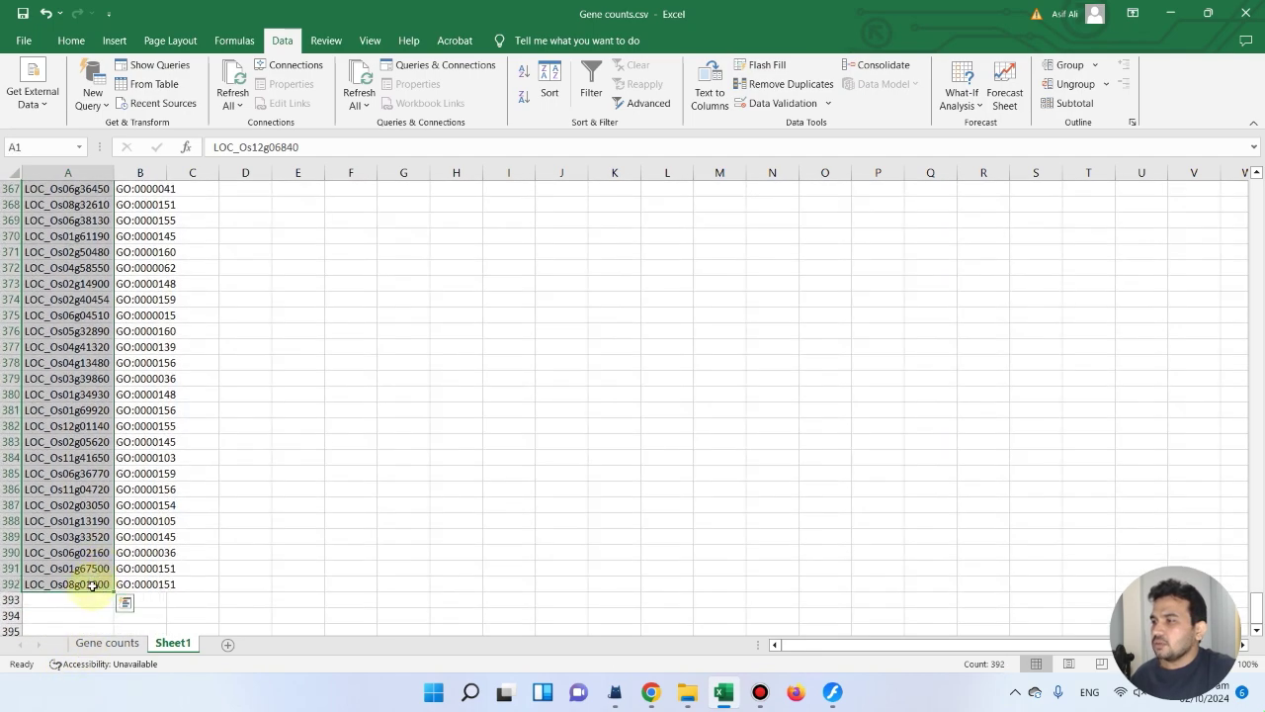
{"action": "right_click", "coordinate": [81, 456]}
{"action": "left_click", "coordinate": [184, 81]}
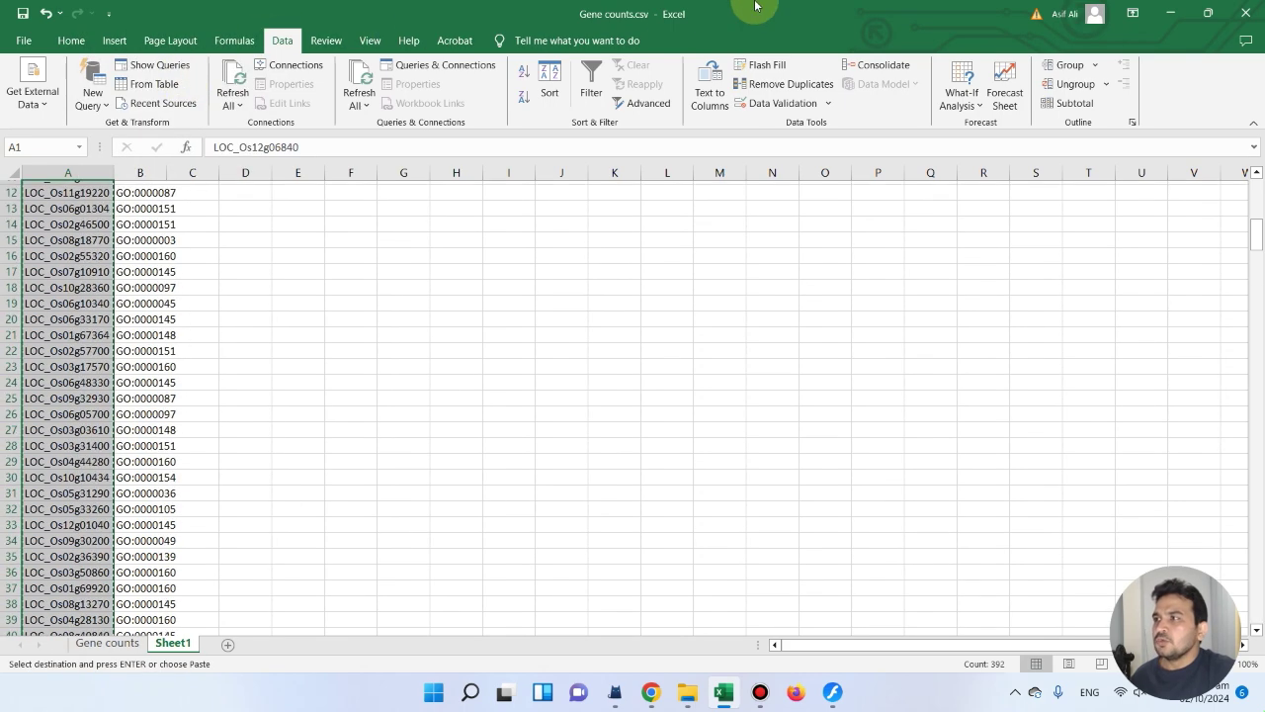
Return to agriGO in Chrome and open the group analysis page for the Poaceae plant family.
{"action": "left_click", "coordinate": [1171, 13]}
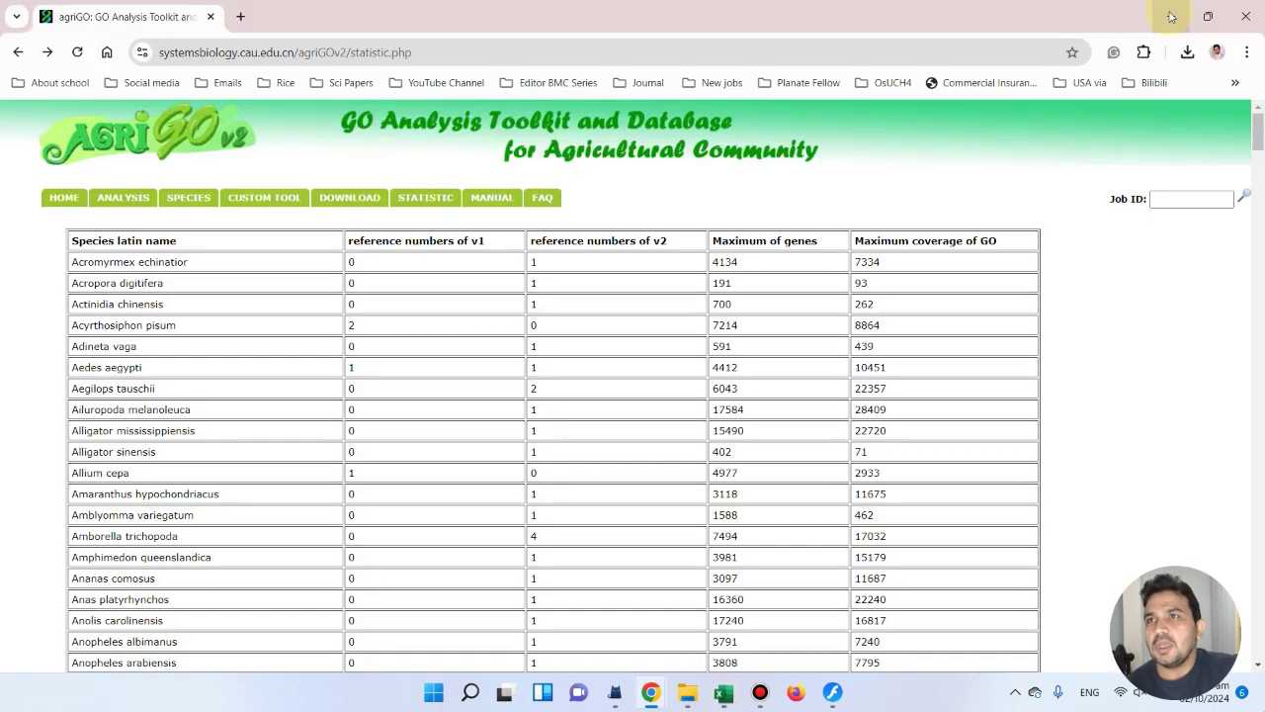
{"action": "left_click", "coordinate": [59, 198]}
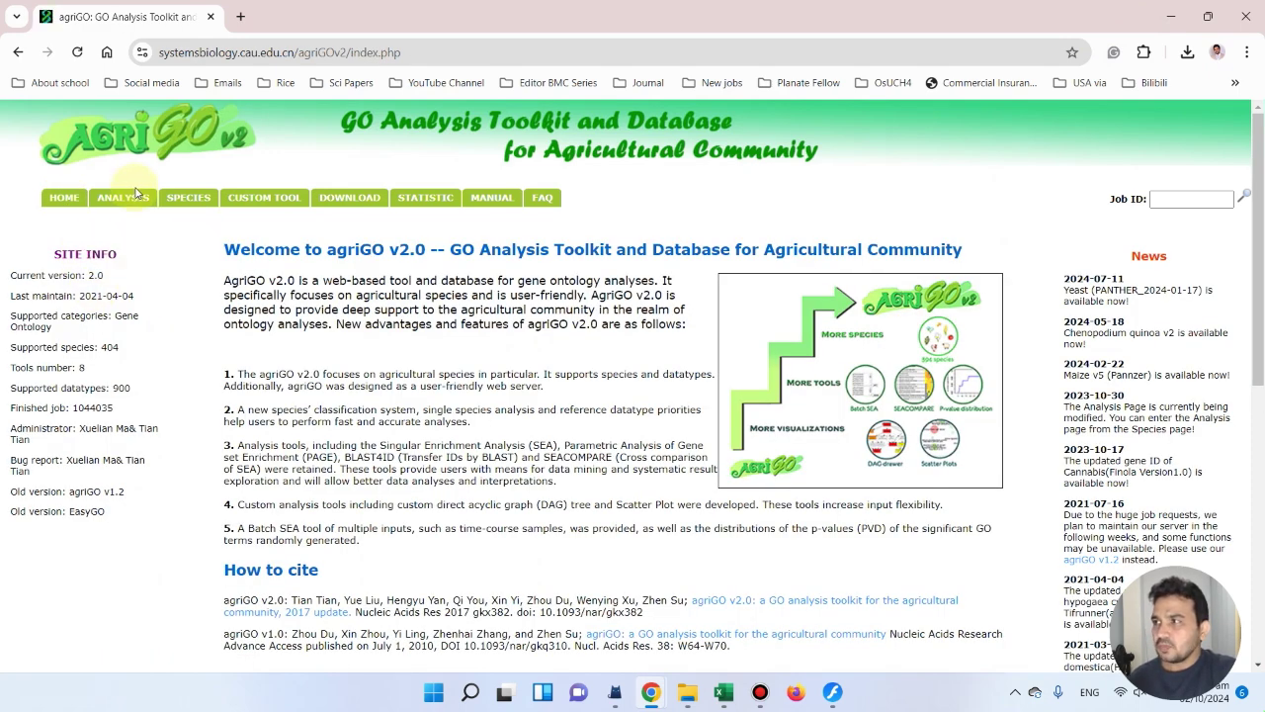
{"action": "mouse_move", "coordinate": [132, 200]}
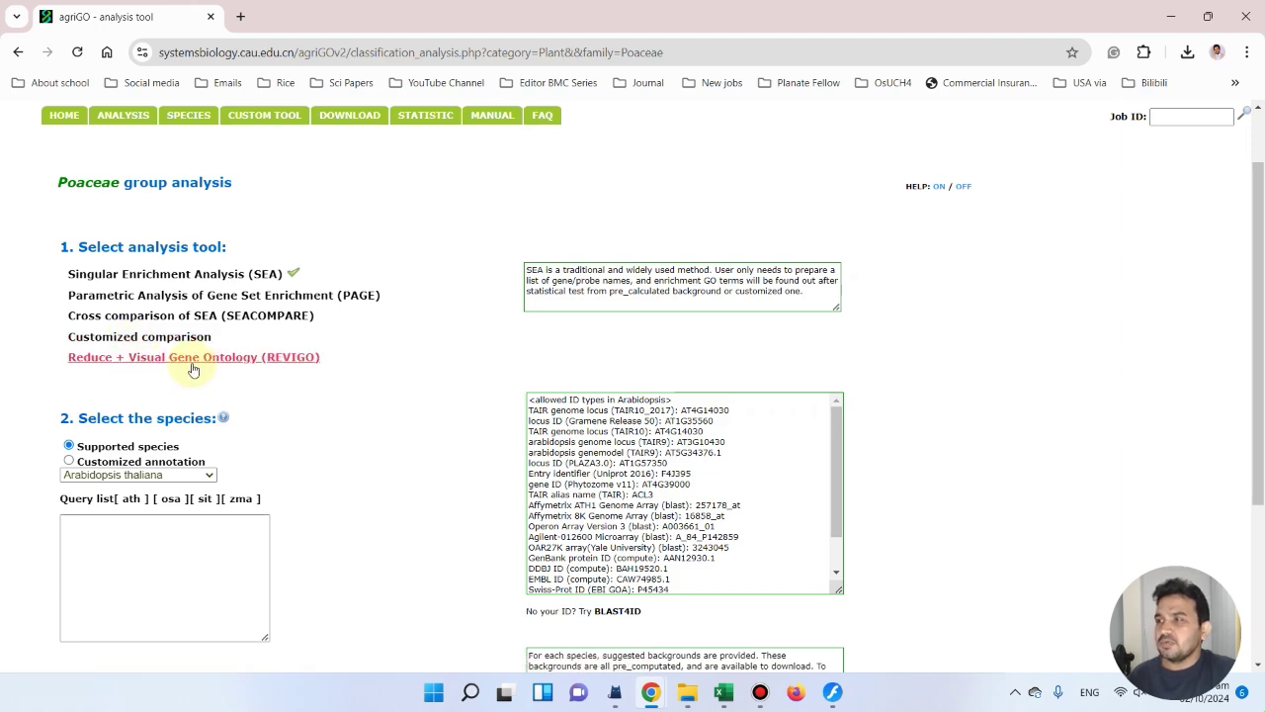
Choose Oryza sativa japonica as the supported species for the Singular Enrichment Analysis.
{"action": "scroll", "coordinate": [208, 341], "scroll_direction": "down", "scroll_amount": 2}
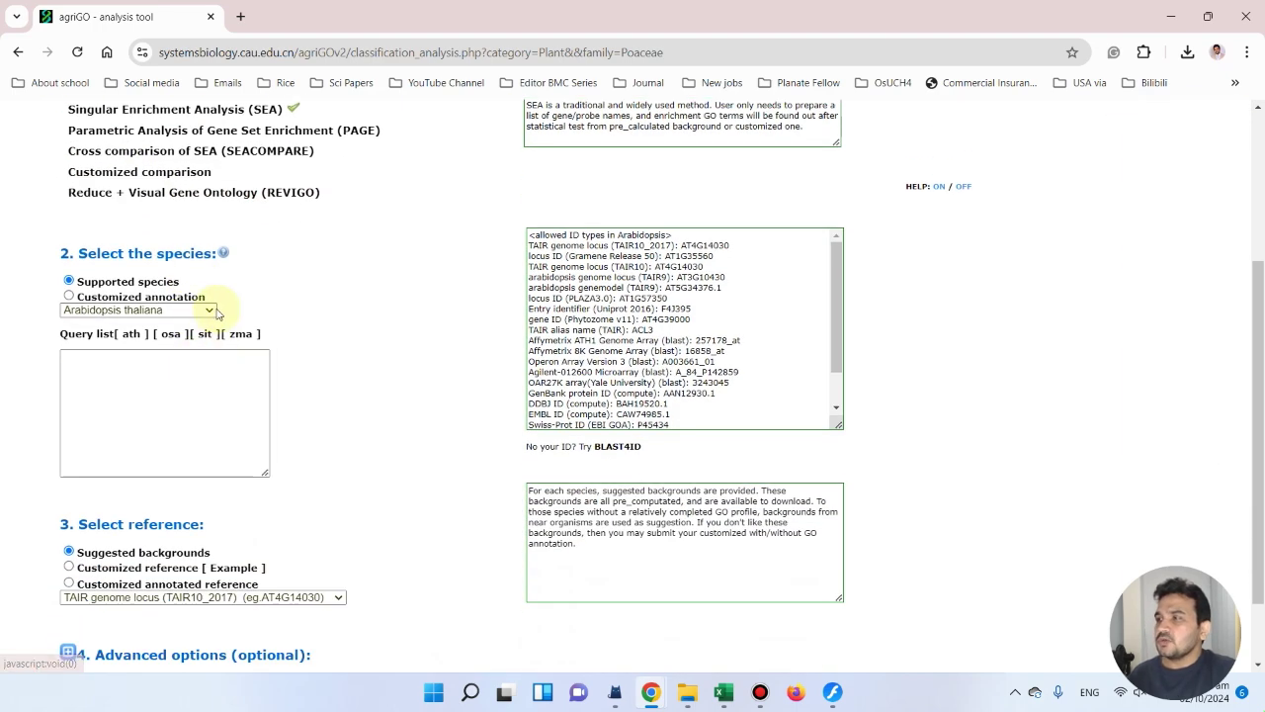
{"action": "left_click", "coordinate": [209, 312]}
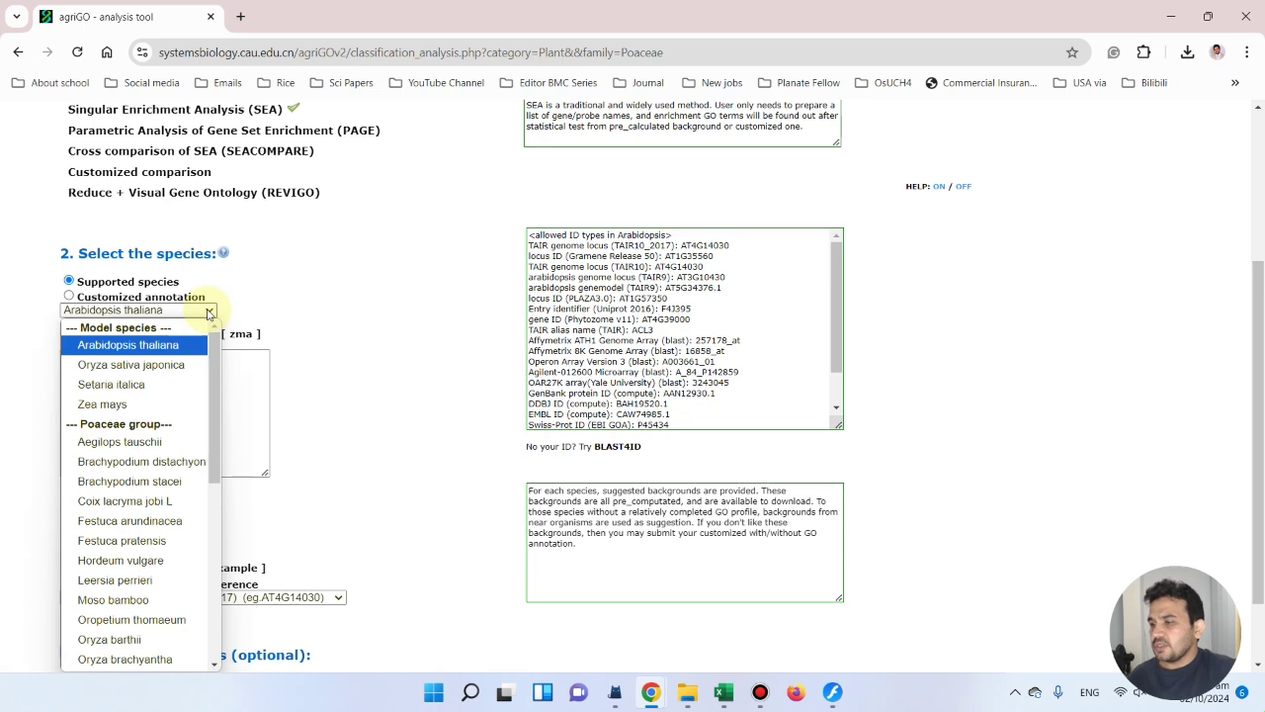
{"action": "key", "text": "Down"}
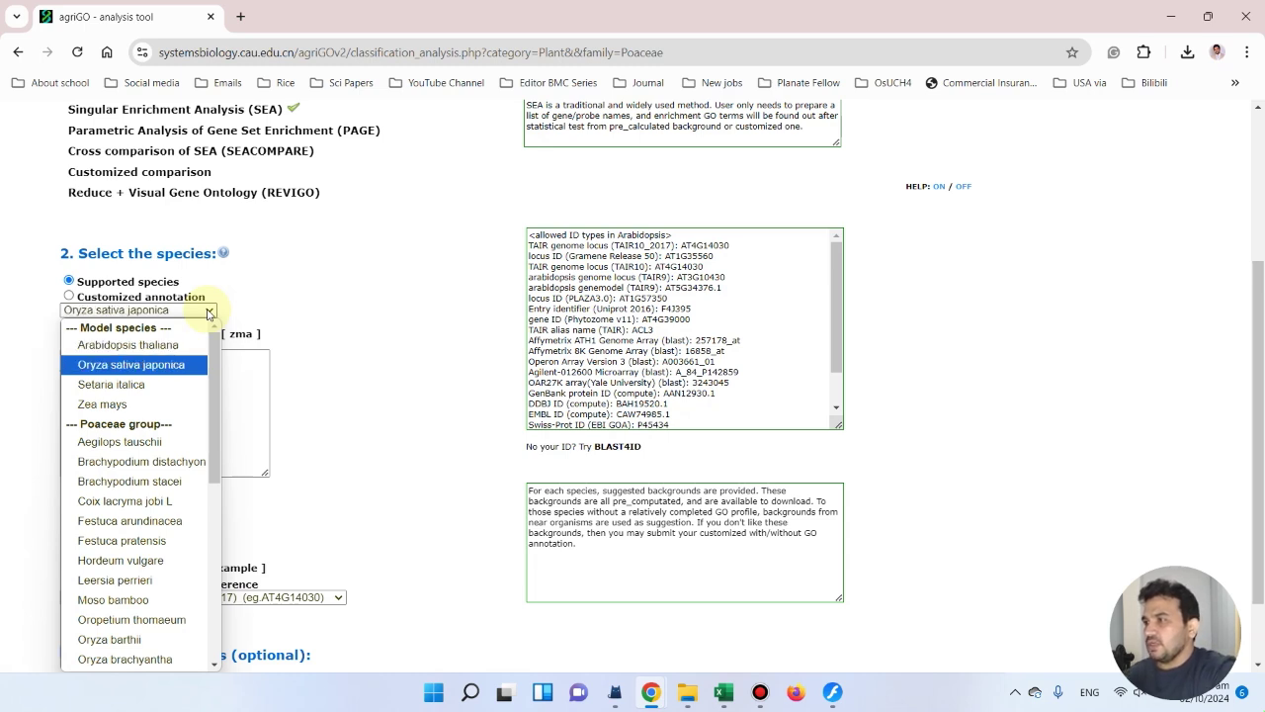
{"action": "left_click", "coordinate": [136, 366]}
{"action": "left_click", "coordinate": [118, 368]}
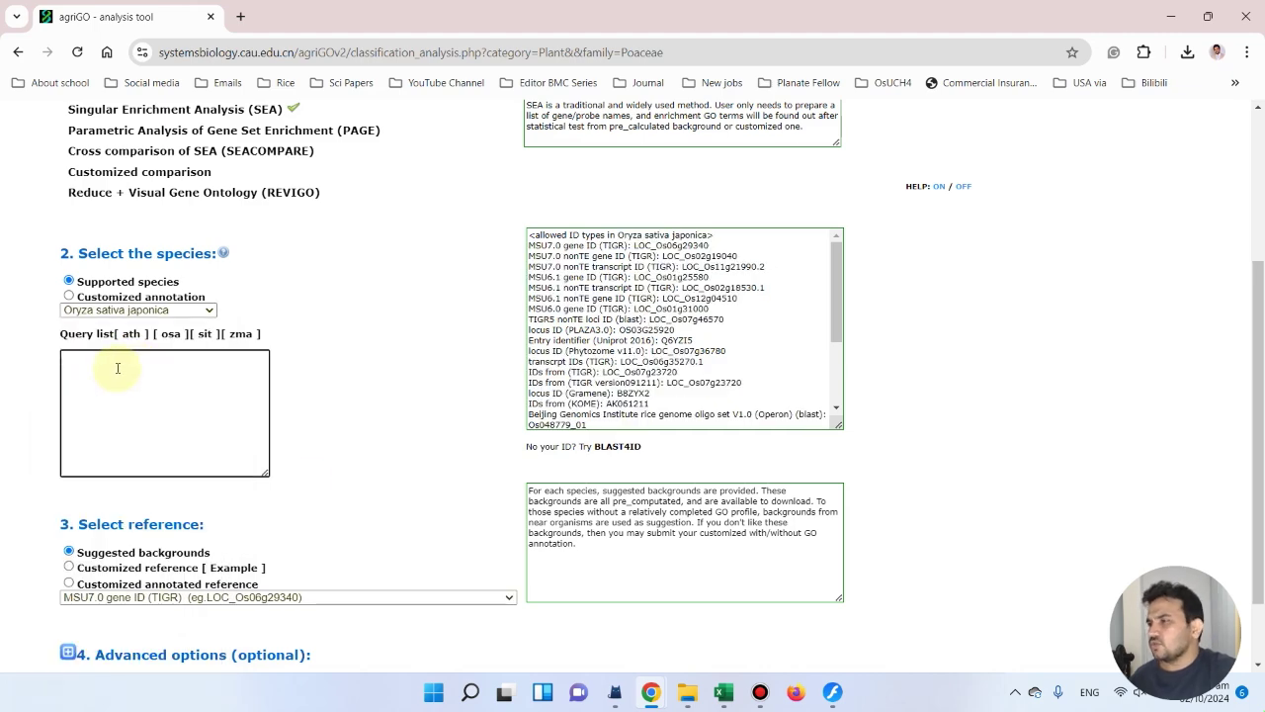
Review the gene ID formats allowed for Oryza sativa japonica, from MSU7.0 gene IDs to PDB IDs.
{"action": "scroll", "coordinate": [800, 294], "scroll_direction": "up", "scroll_amount": 2}
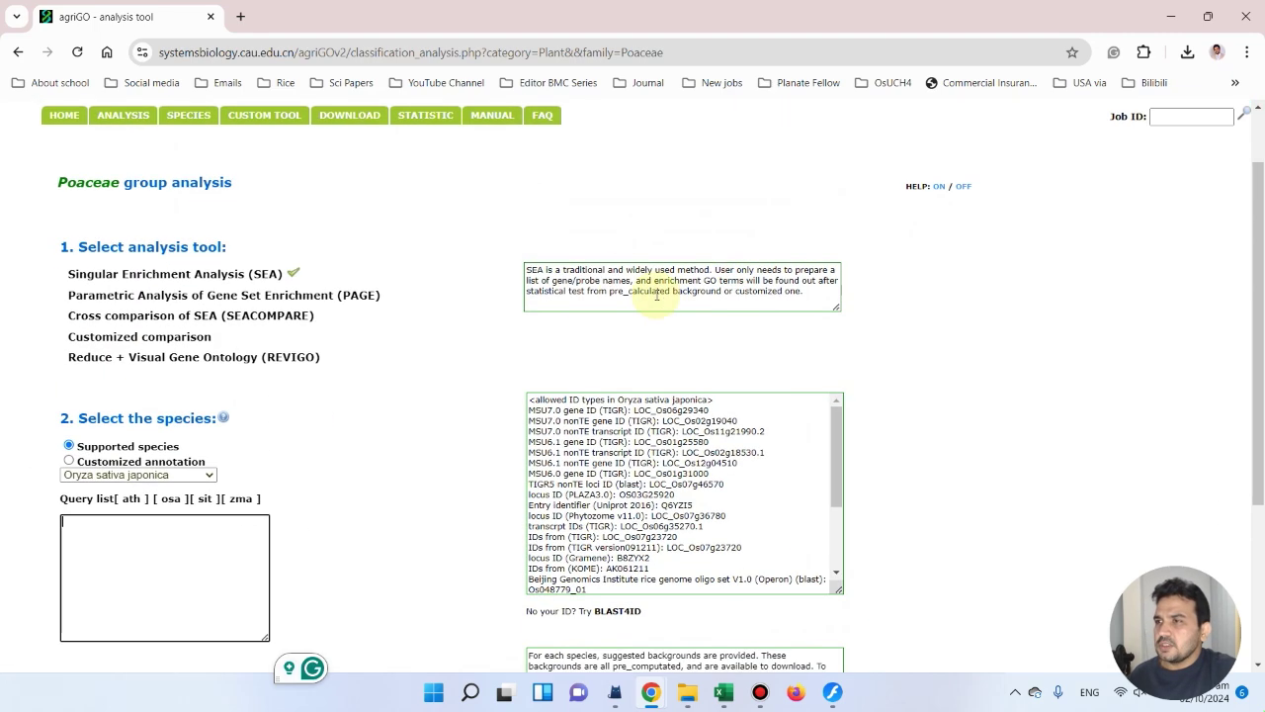
{"action": "scroll", "coordinate": [607, 290], "scroll_direction": "down", "scroll_amount": 1}
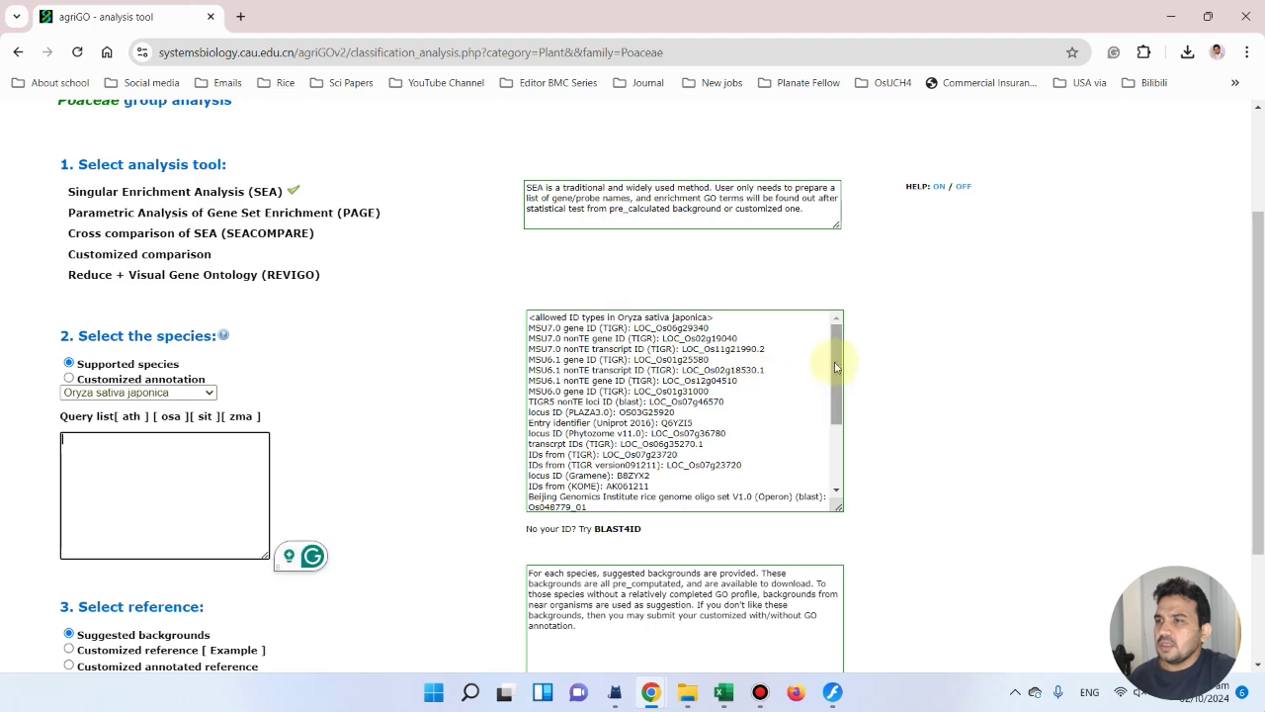
{"action": "left_click_drag", "start_coordinate": [836, 367], "coordinate": [832, 427]}
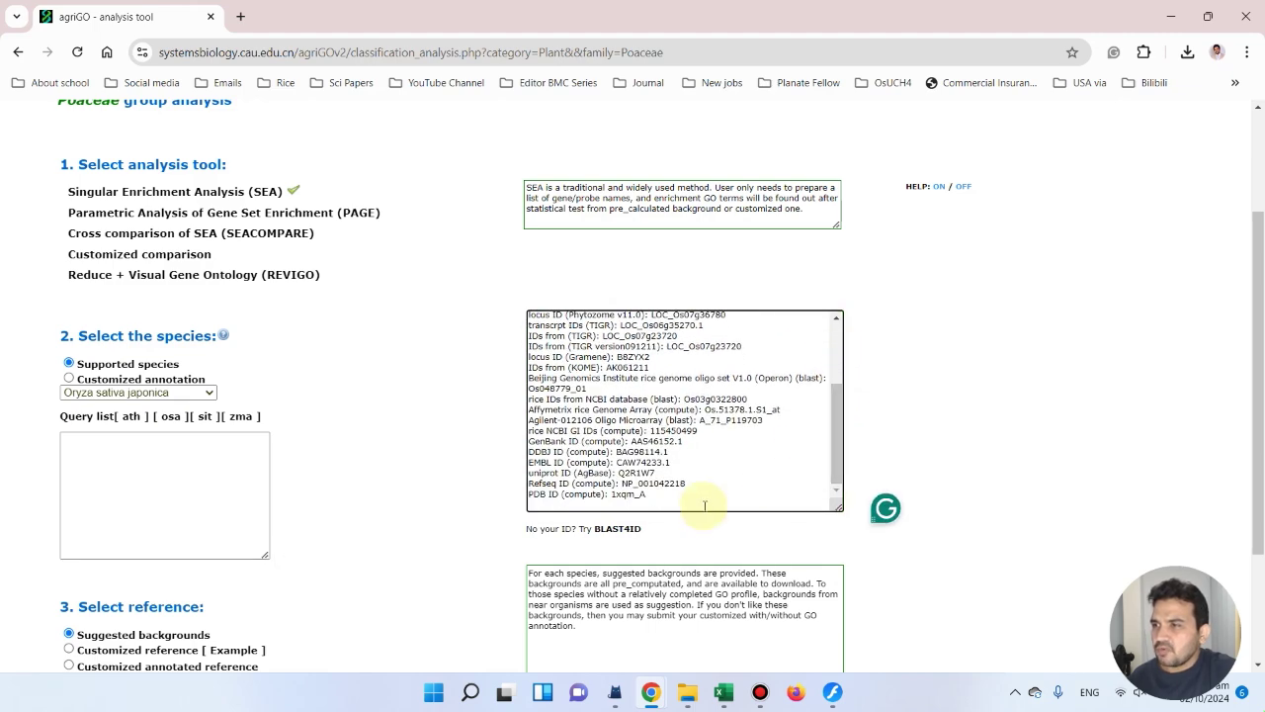
{"action": "left_click_drag", "start_coordinate": [652, 494], "coordinate": [554, 302]}
{"action": "left_click", "coordinate": [111, 453]}
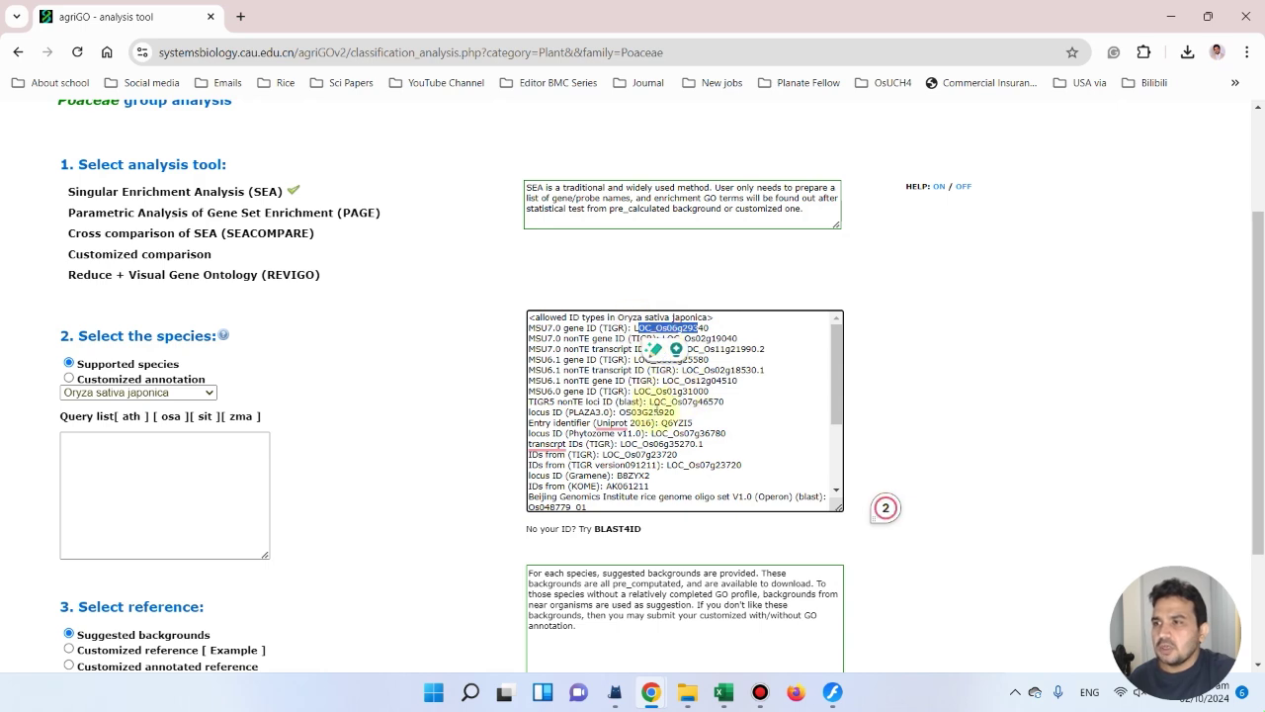
{"action": "scroll", "coordinate": [642, 410], "scroll_direction": "down", "scroll_amount": 2}
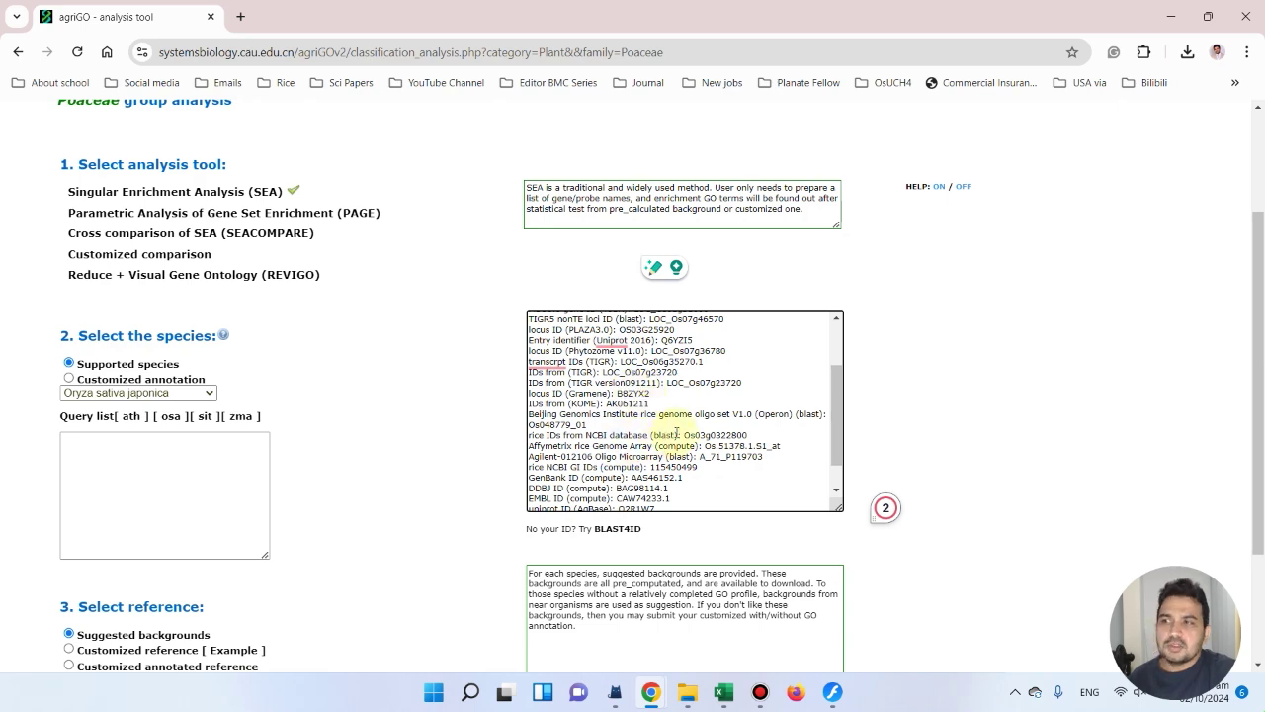
{"action": "scroll", "coordinate": [661, 441], "scroll_direction": "down", "scroll_amount": 1}
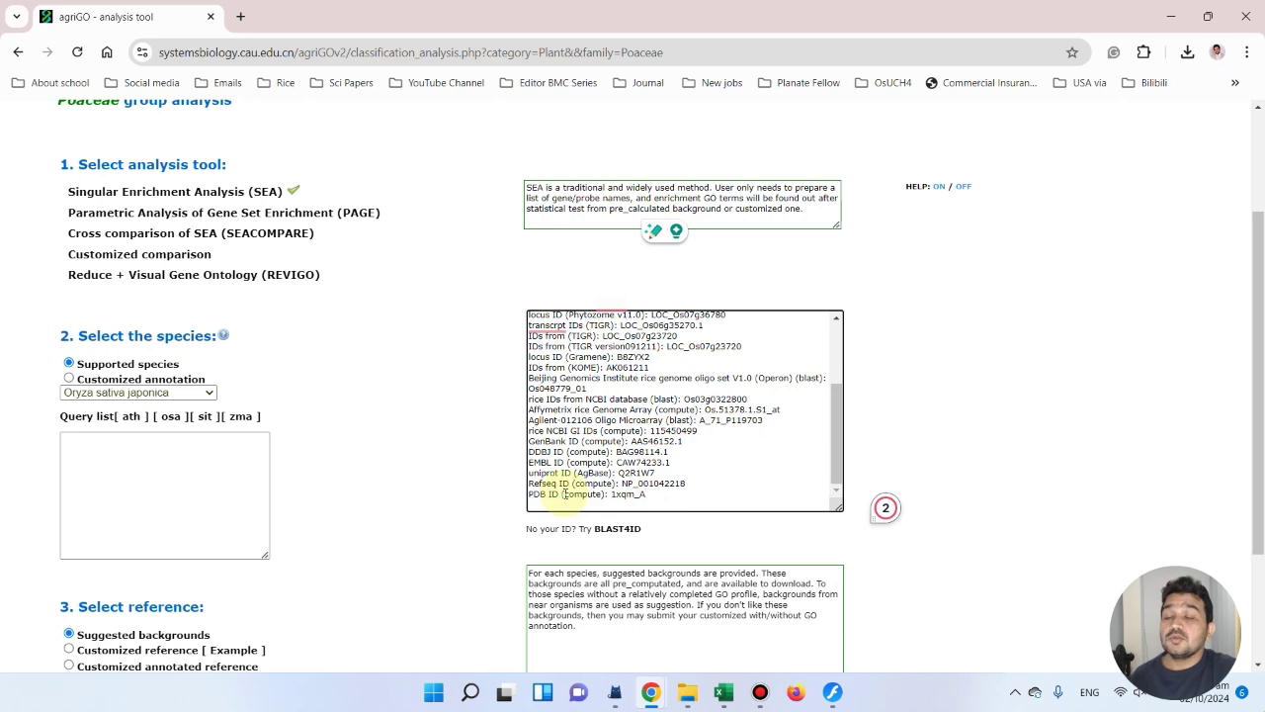
Paste the copied rice gene IDs into the query list and look through the pasted entries.
{"action": "left_click", "coordinate": [203, 456]}
{"action": "key", "text": "ctrl+v"}
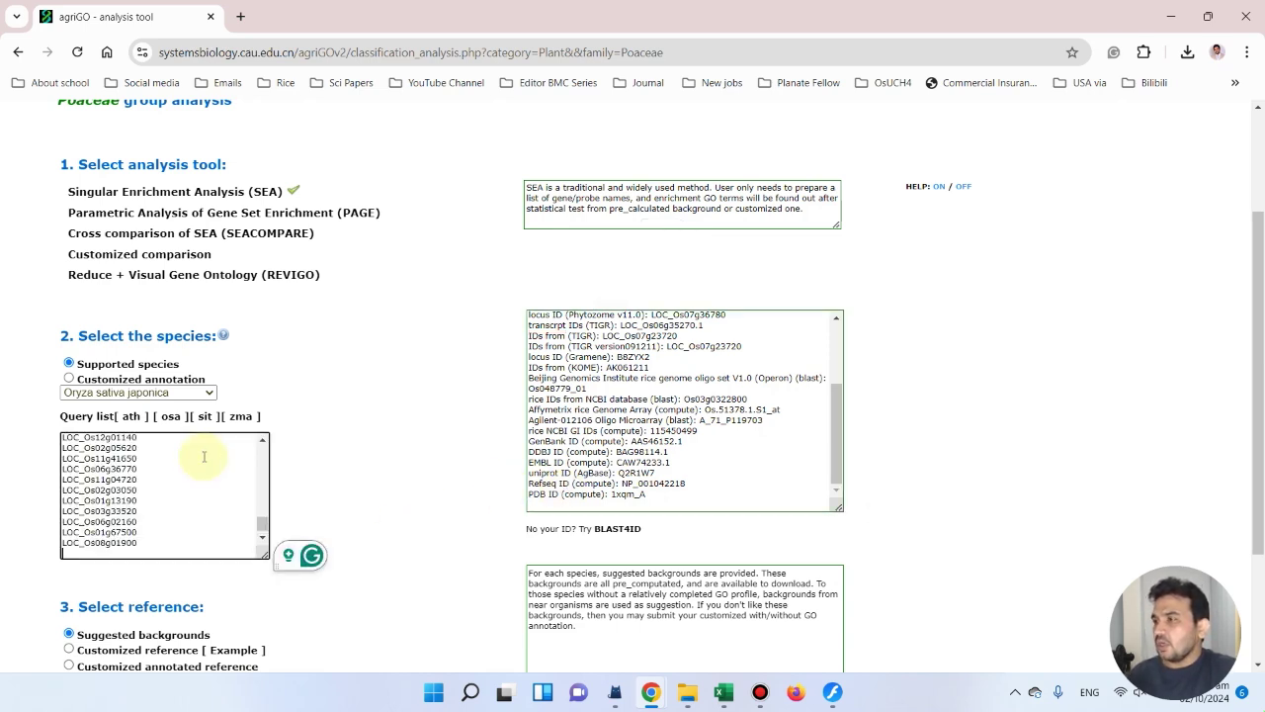
{"action": "left_click_drag", "start_coordinate": [263, 526], "coordinate": [263, 462]}
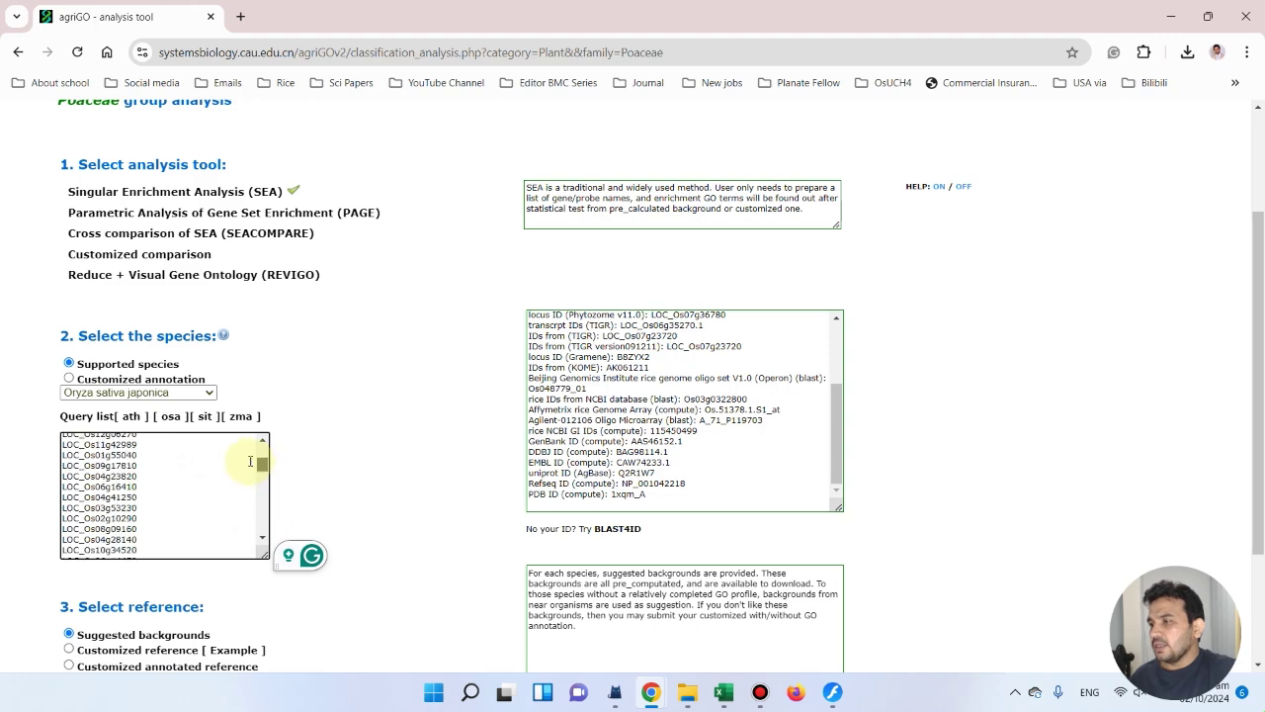
Expand the advanced options to review the statistical test, significance and GO type settings, and collapse them again.
{"action": "scroll", "coordinate": [320, 521], "scroll_direction": "down", "scroll_amount": 2}
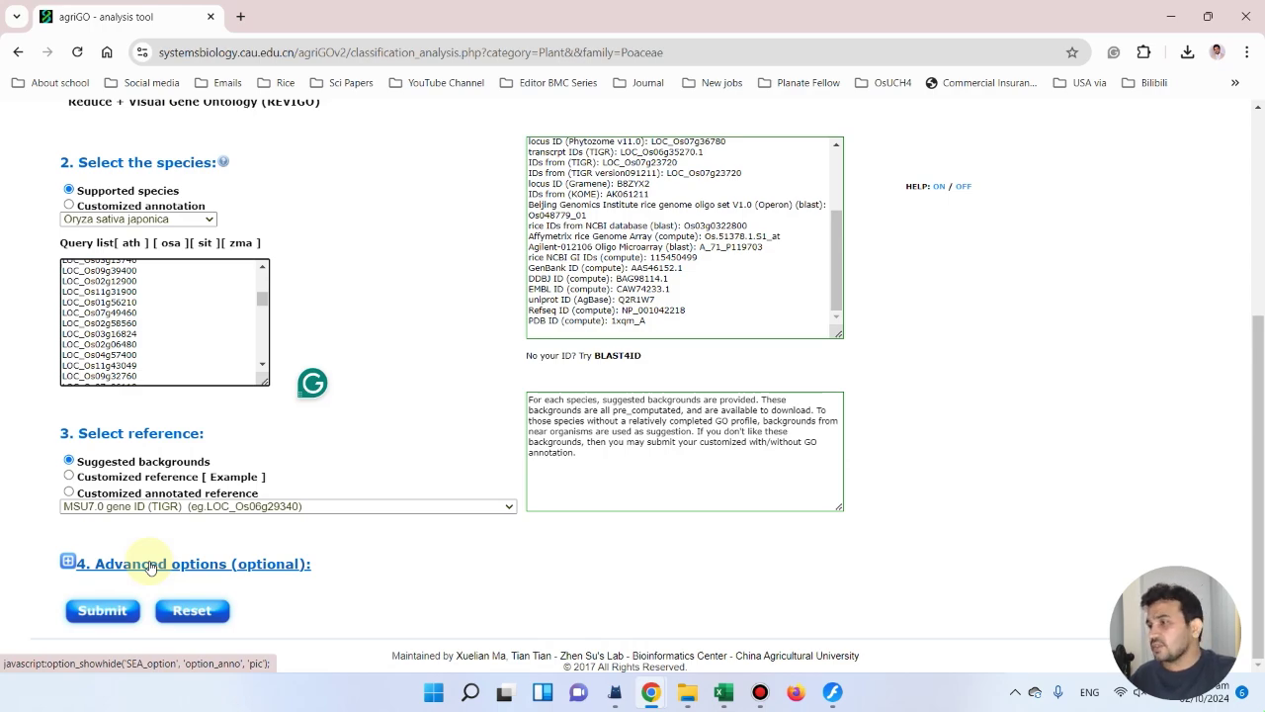
{"action": "scroll", "coordinate": [175, 525], "scroll_direction": "up", "scroll_amount": 1}
{"action": "scroll", "coordinate": [187, 565], "scroll_direction": "down", "scroll_amount": 1}
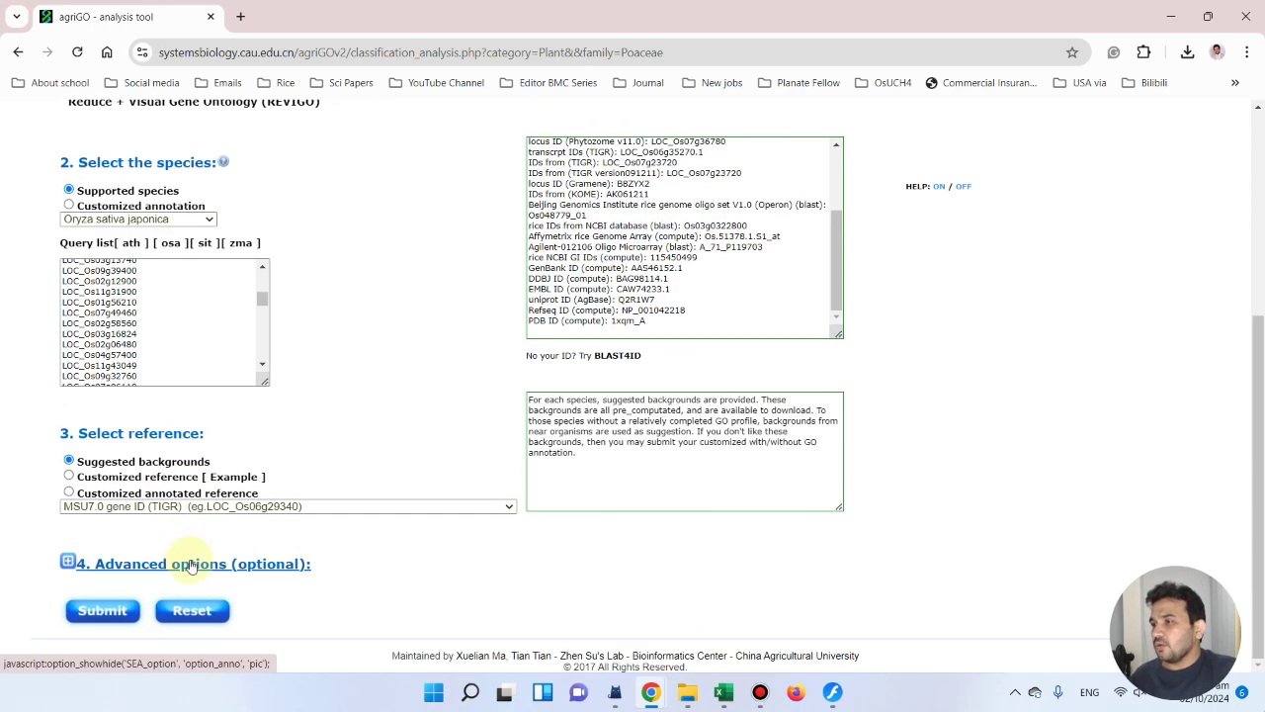
{"action": "left_click", "coordinate": [191, 566]}
{"action": "scroll", "coordinate": [195, 554], "scroll_direction": "down", "scroll_amount": 1}
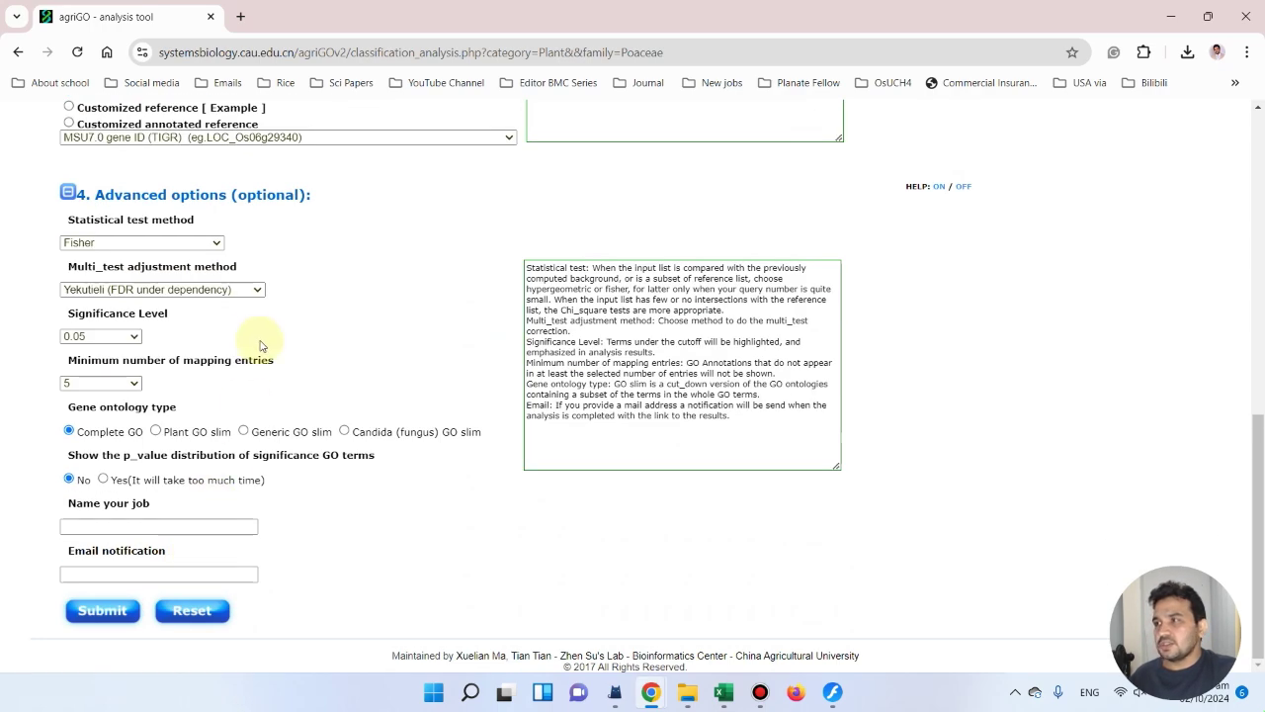
{"action": "left_click", "coordinate": [241, 194]}
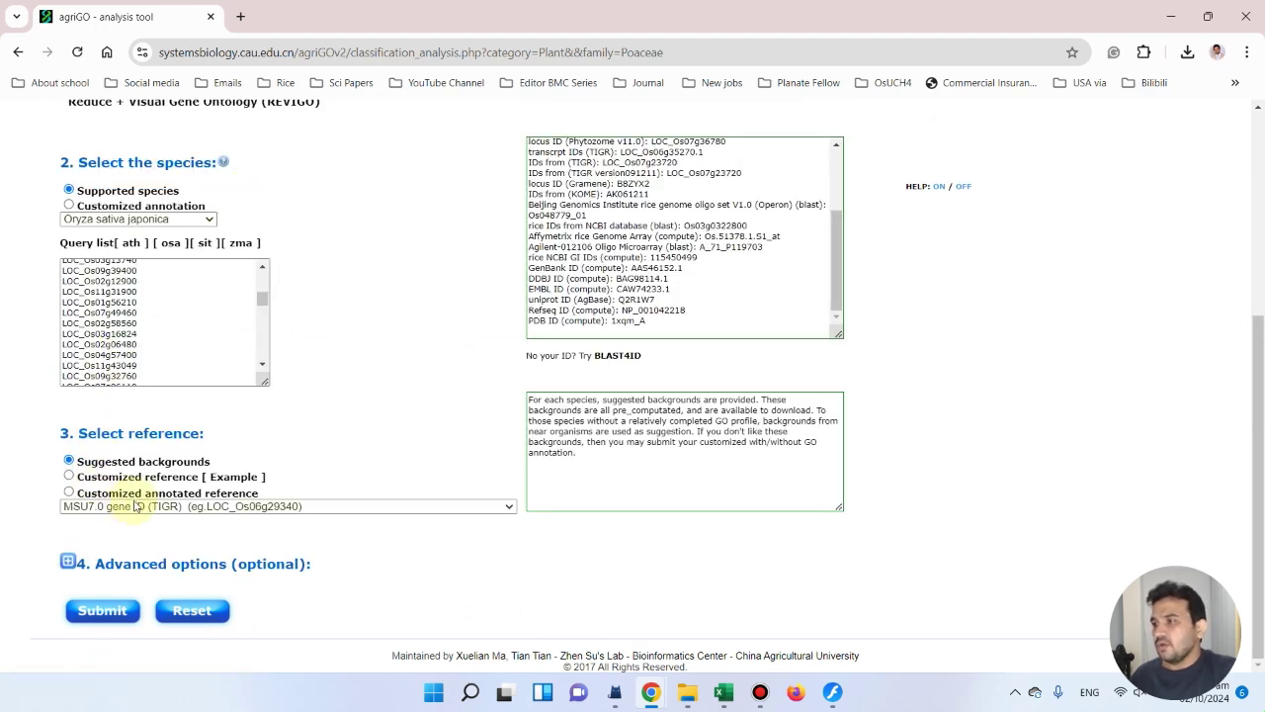
Submit the Singular Enrichment Analysis with the suggested MSU7.0 gene ID (TIGR) background.
{"action": "scroll", "coordinate": [119, 608], "scroll_direction": "up", "scroll_amount": 1}
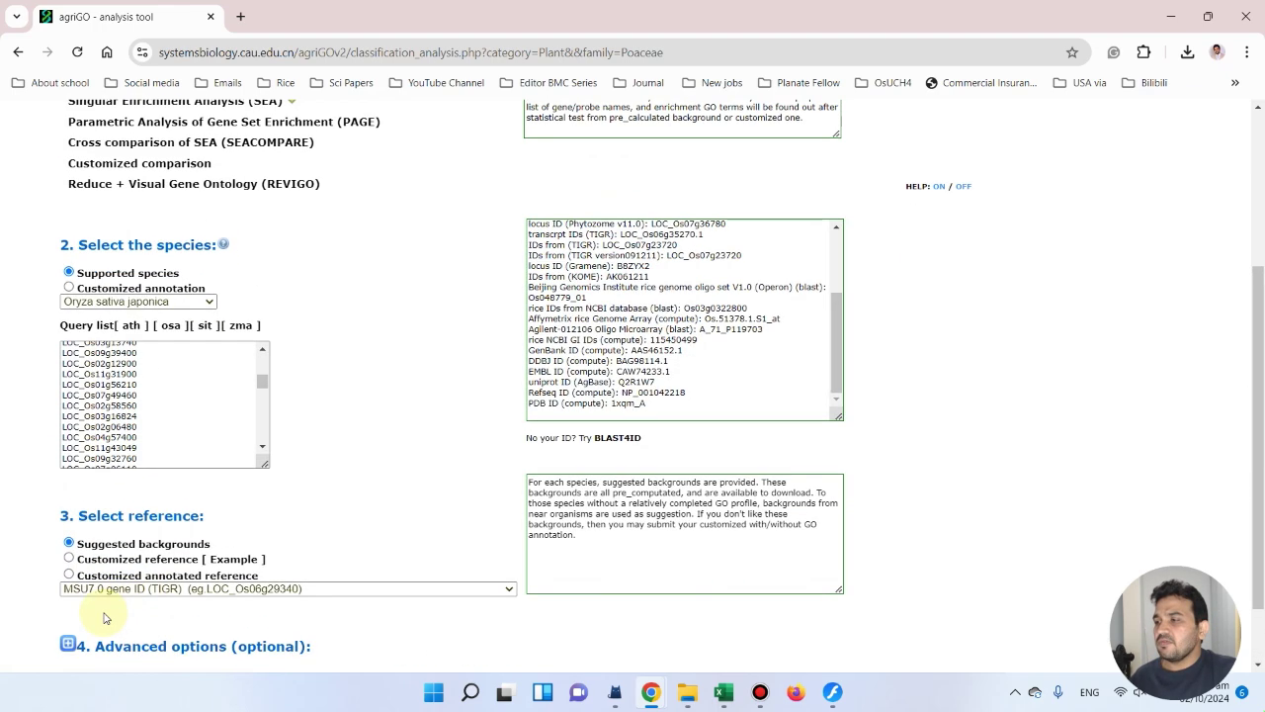
{"action": "scroll", "coordinate": [99, 613], "scroll_direction": "down", "scroll_amount": 1}
{"action": "scroll", "coordinate": [297, 603], "scroll_direction": "up", "scroll_amount": 3}
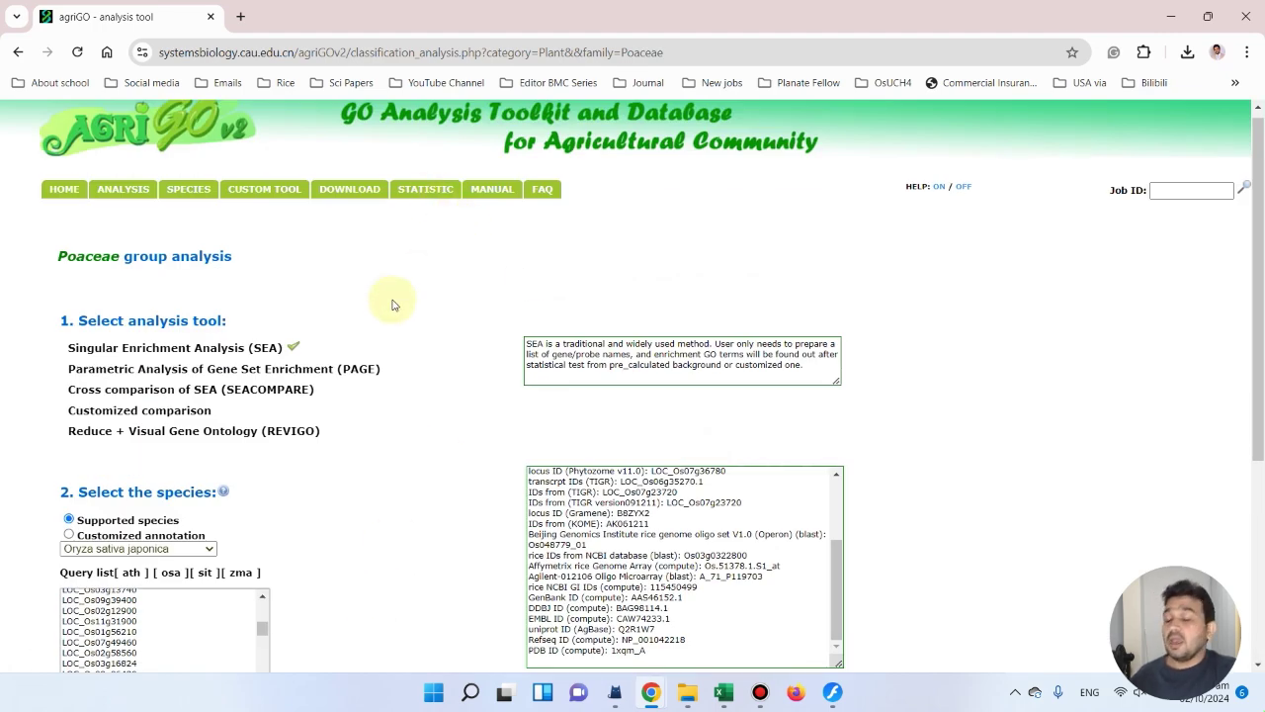
{"action": "scroll", "coordinate": [381, 307], "scroll_direction": "down", "scroll_amount": 3}
{"action": "left_click", "coordinate": [107, 613]}
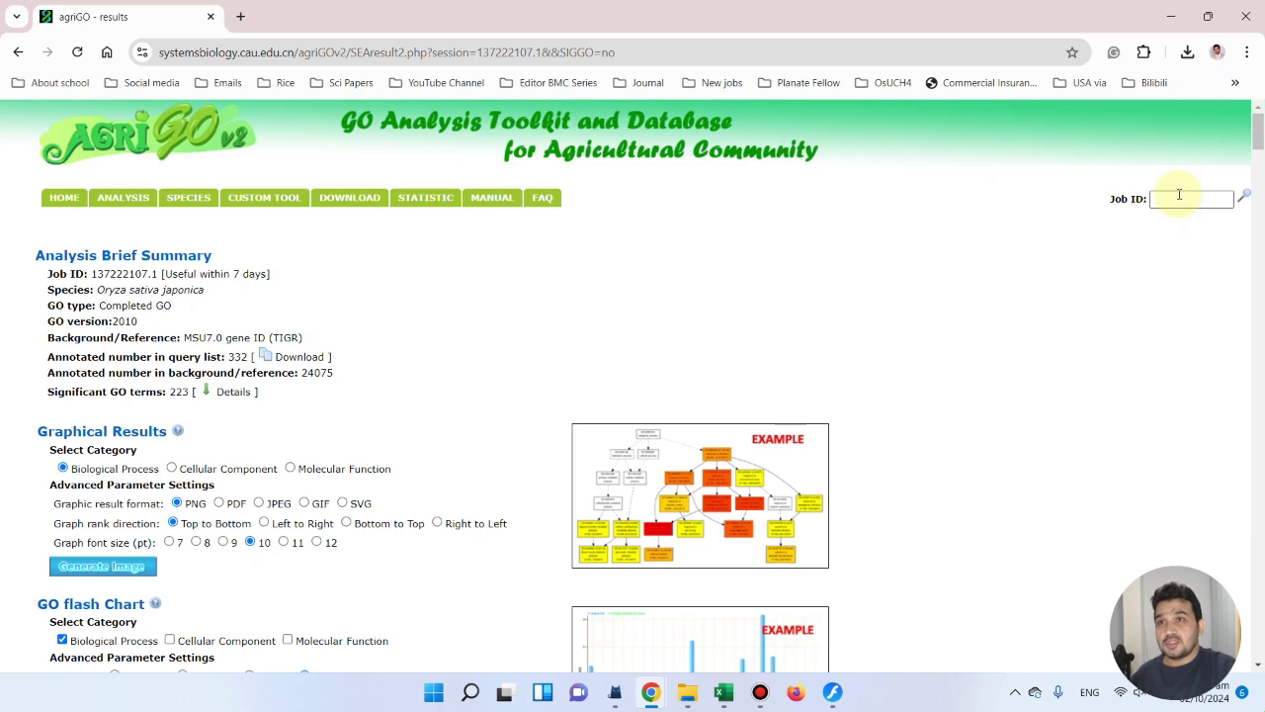
Examine the job ID search field and the Analysis Brief Summary, including the background reference used.
{"action": "left_click", "coordinate": [1173, 199]}
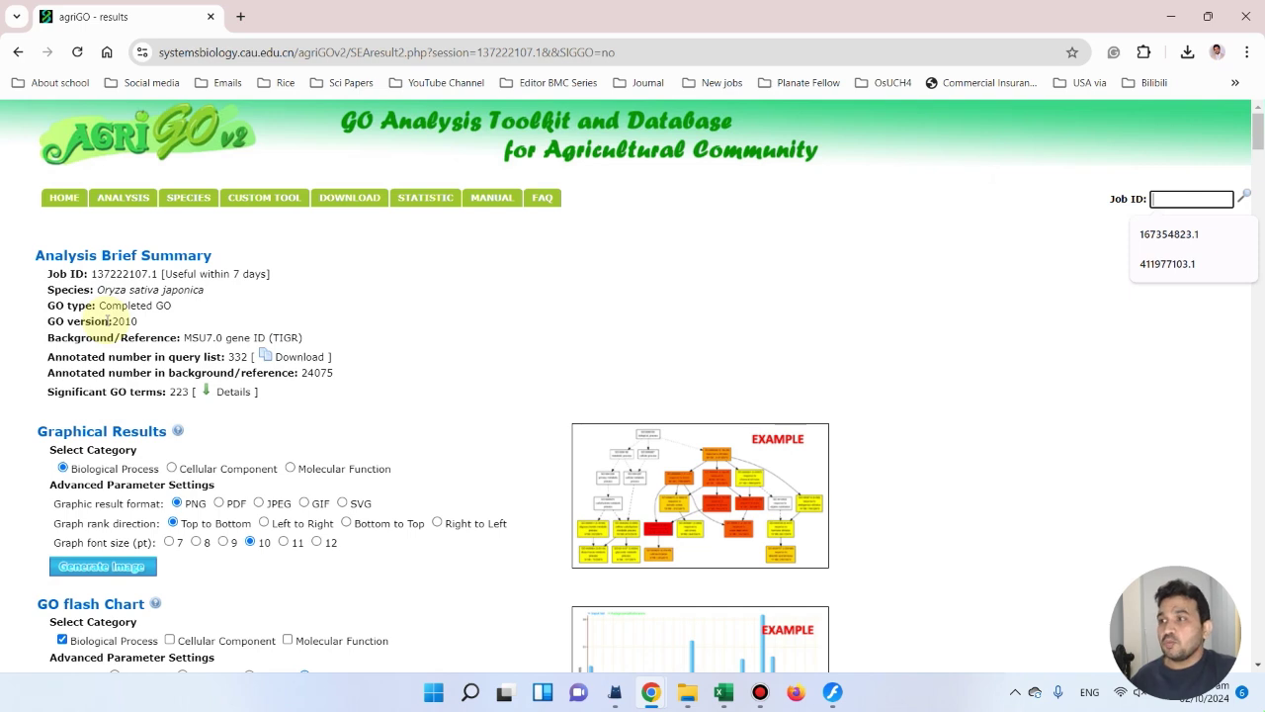
{"action": "left_click", "coordinate": [36, 255]}
{"action": "left_click_drag", "start_coordinate": [36, 255], "coordinate": [211, 250]}
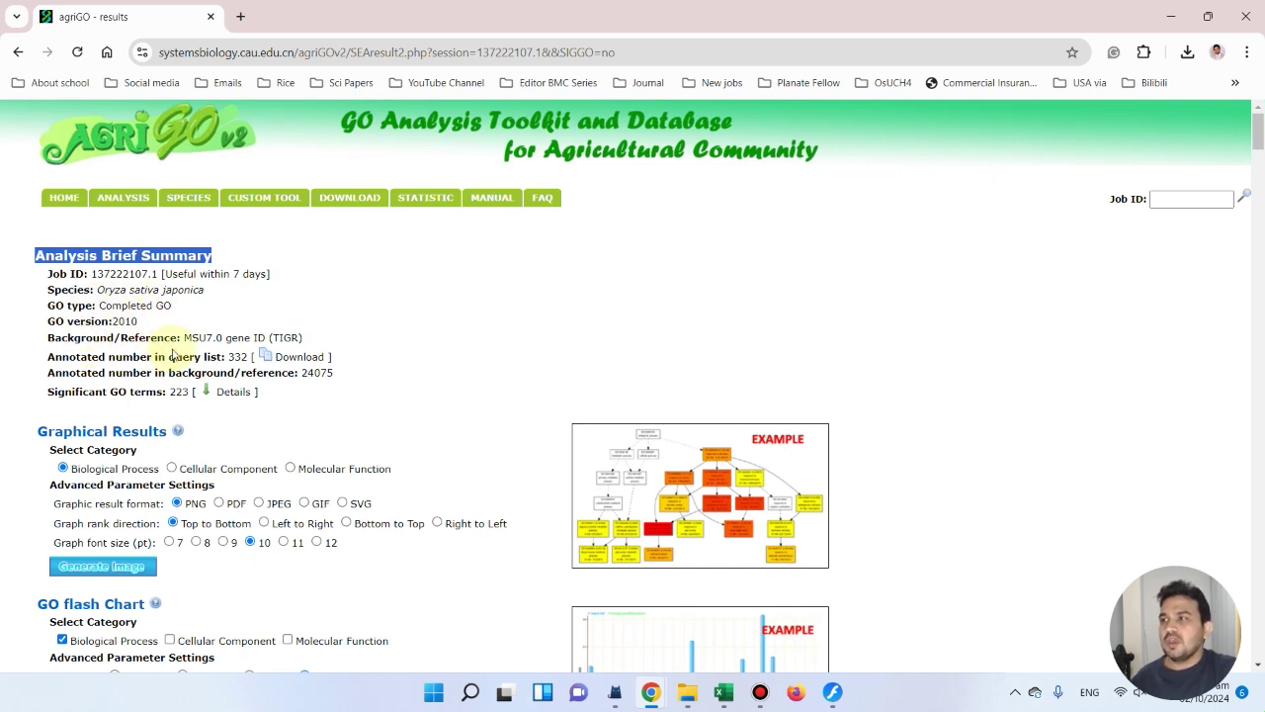
{"action": "left_click_drag", "start_coordinate": [304, 337], "coordinate": [183, 337]}
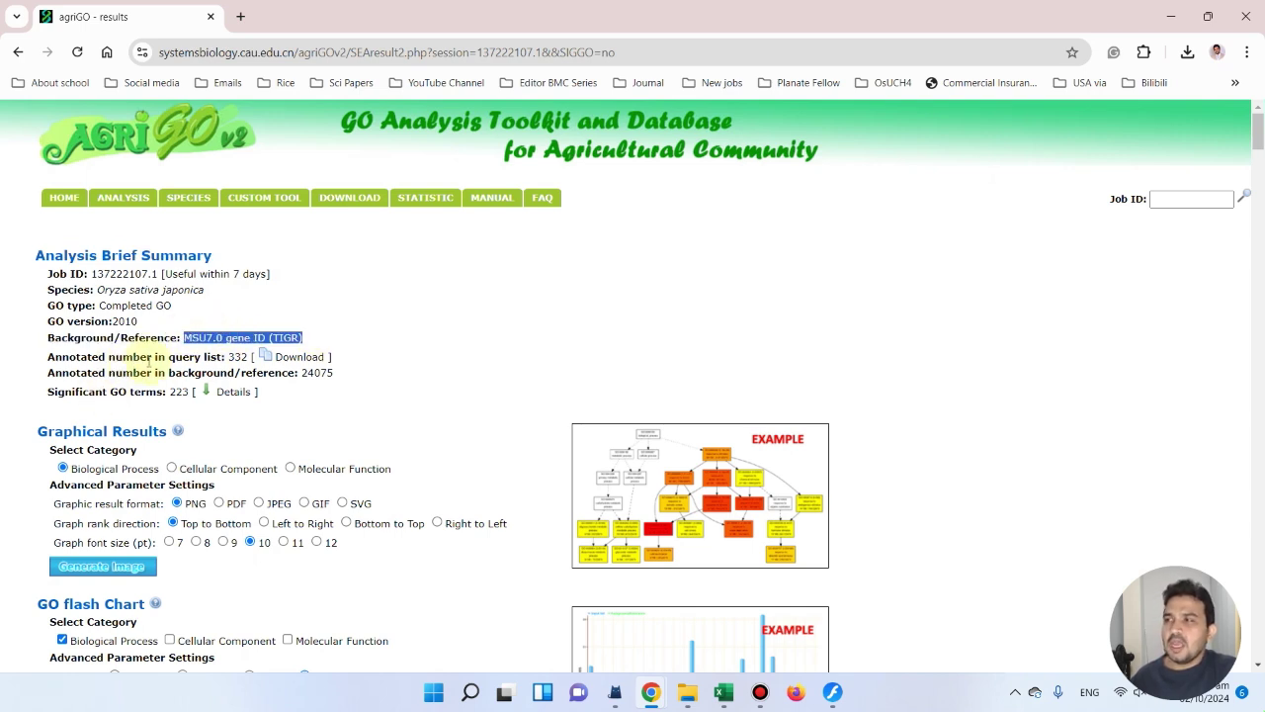
Open the downloadable list of annotated query genes with their GO terms, look through it and return to the results page.
{"action": "left_click", "coordinate": [284, 360]}
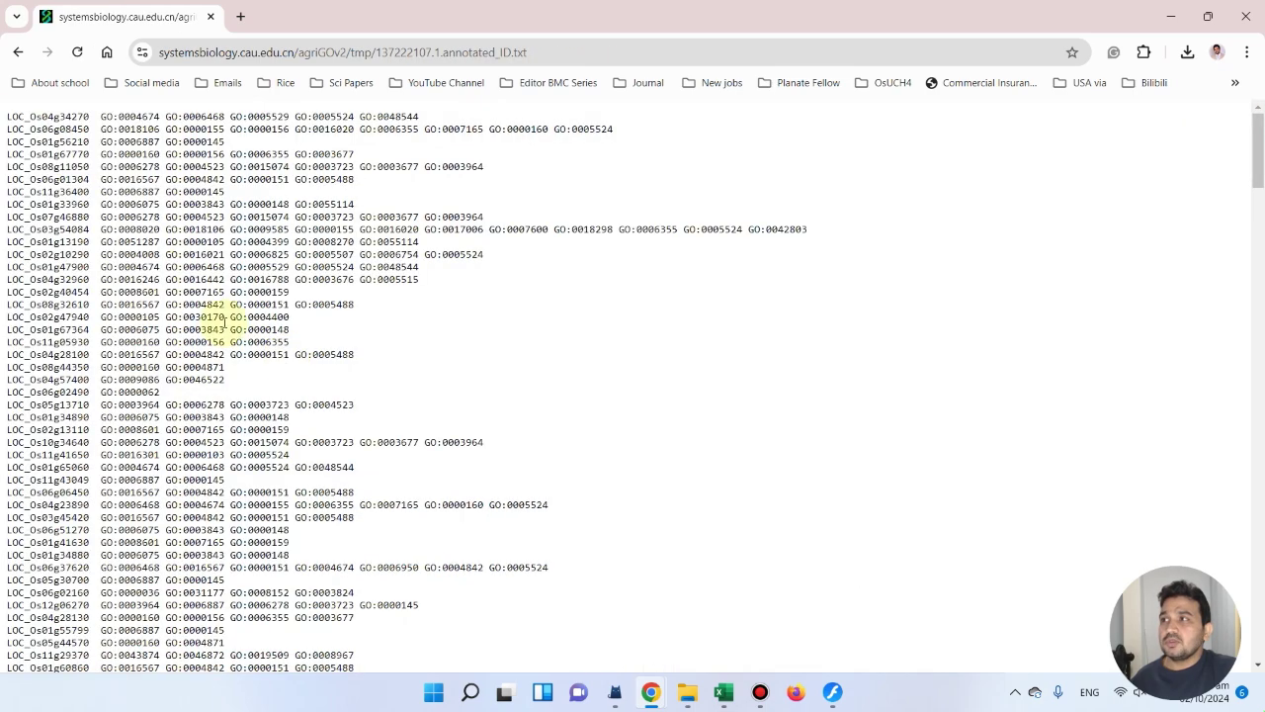
{"action": "scroll", "coordinate": [175, 192], "scroll_direction": "down", "scroll_amount": 3}
{"action": "scroll", "coordinate": [128, 240], "scroll_direction": "up", "scroll_amount": 3}
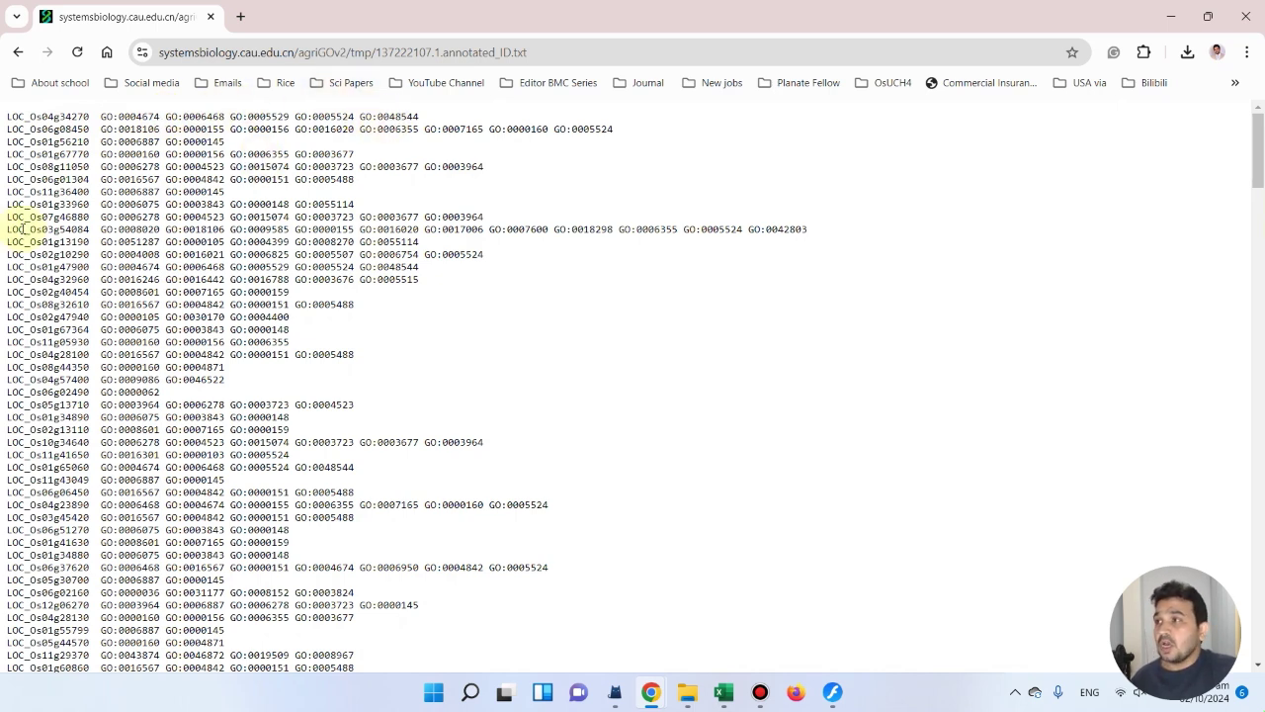
{"action": "left_click", "coordinate": [20, 54]}
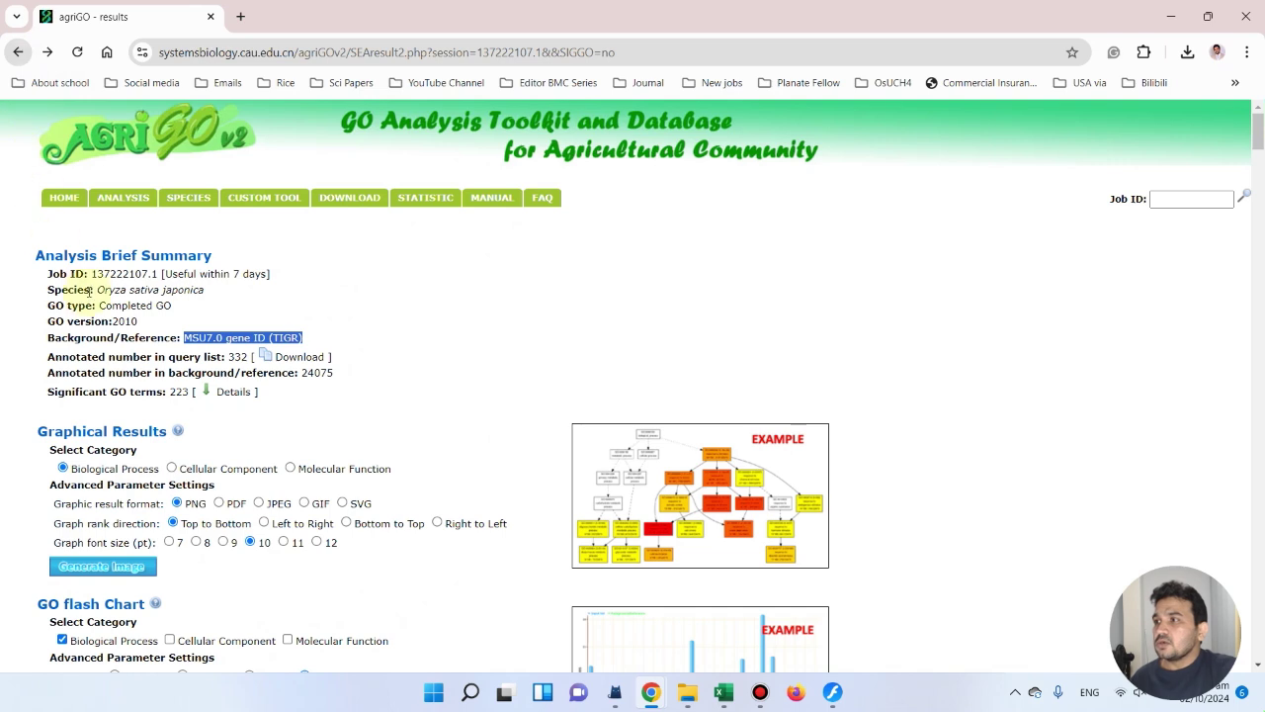
Examine the table of significant GO terms with their descriptions, gene numbers, p-values and FDR.
{"action": "left_click", "coordinate": [255, 390]}
{"action": "scroll", "coordinate": [129, 395], "scroll_direction": "down", "scroll_amount": 2}
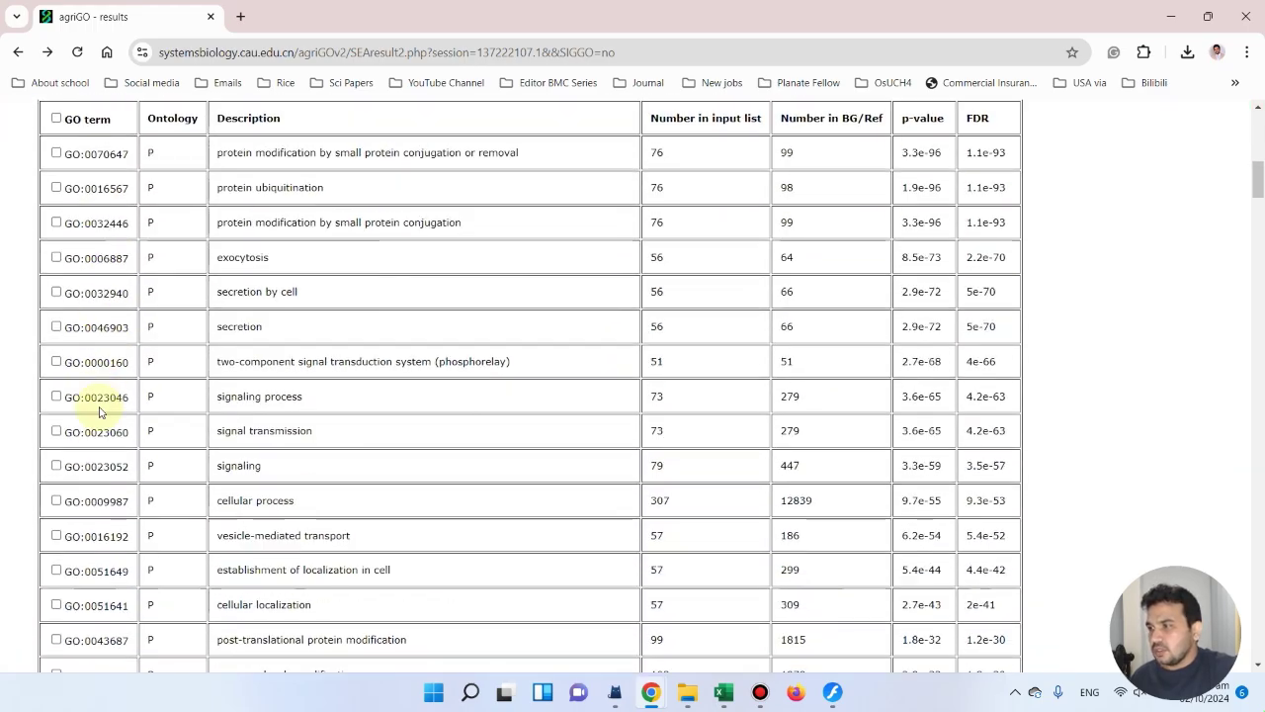
{"action": "scroll", "coordinate": [99, 412], "scroll_direction": "down", "scroll_amount": 7}
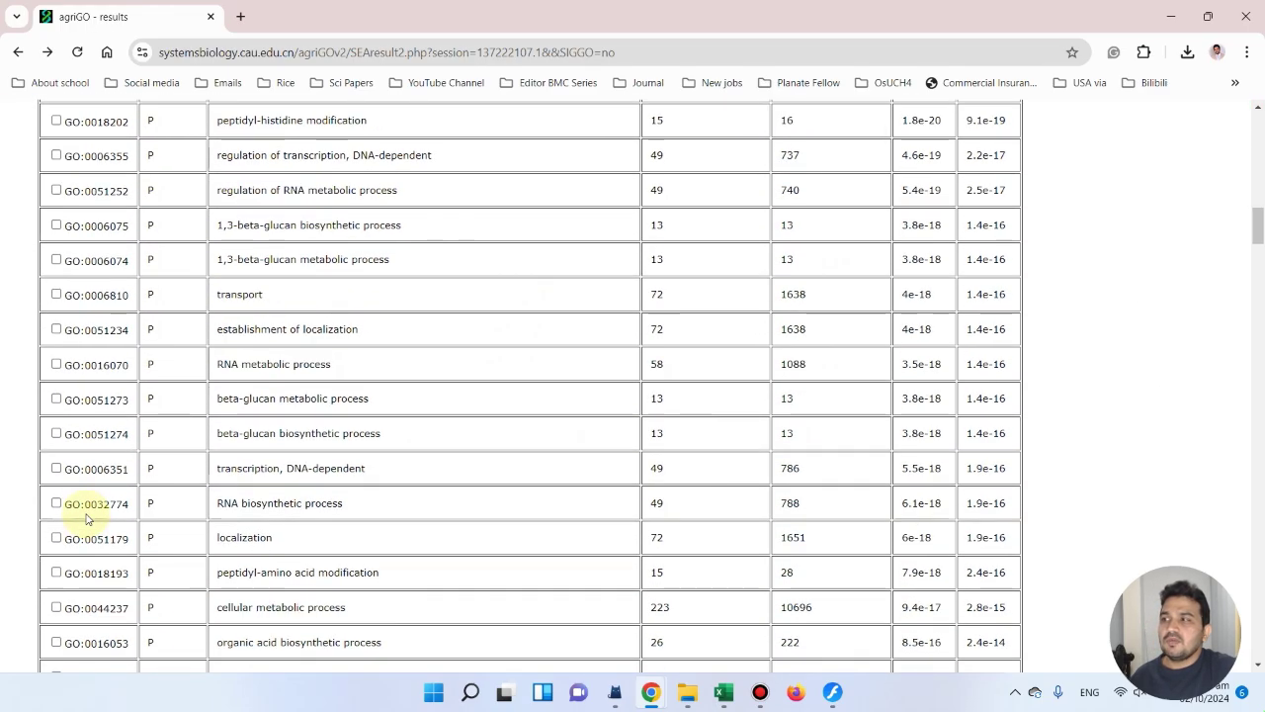
Generate the PNG graph of the Biological Process GO terms and examine its hierarchy from end to end.
{"action": "scroll", "coordinate": [86, 518], "scroll_direction": "up", "scroll_amount": 15}
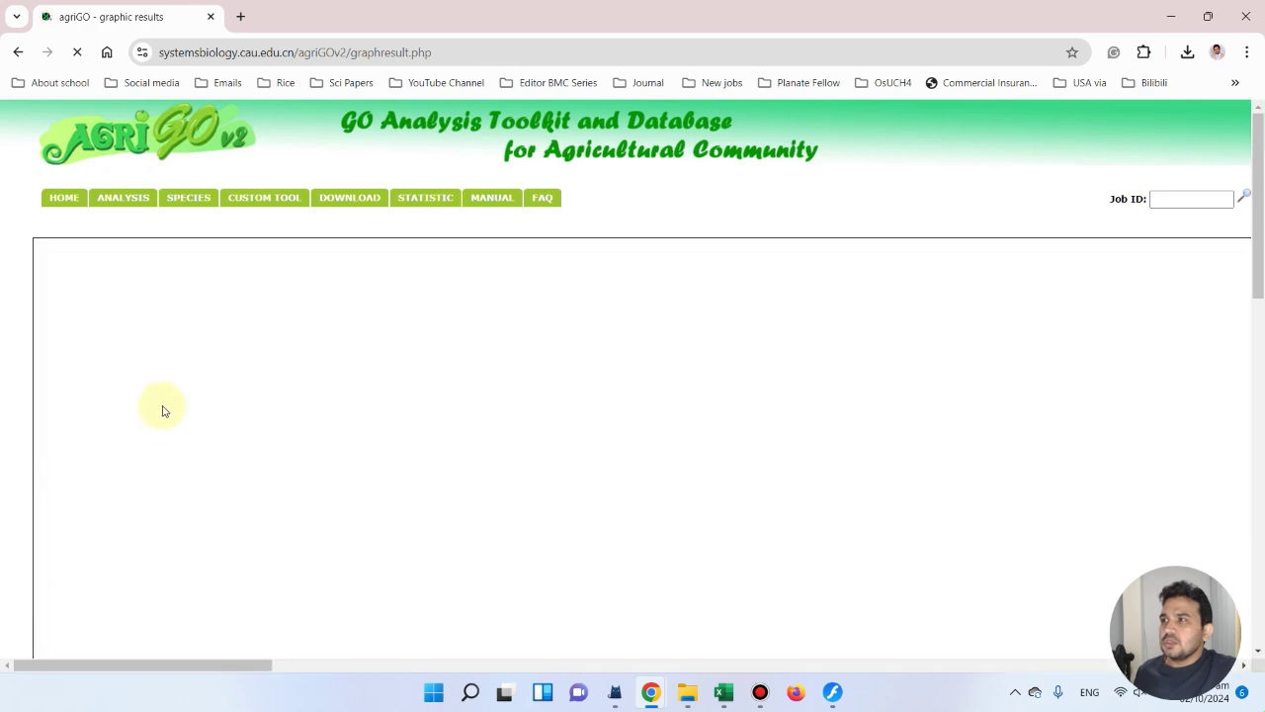
{"action": "scroll", "coordinate": [408, 299], "scroll_direction": "down", "scroll_amount": 7}
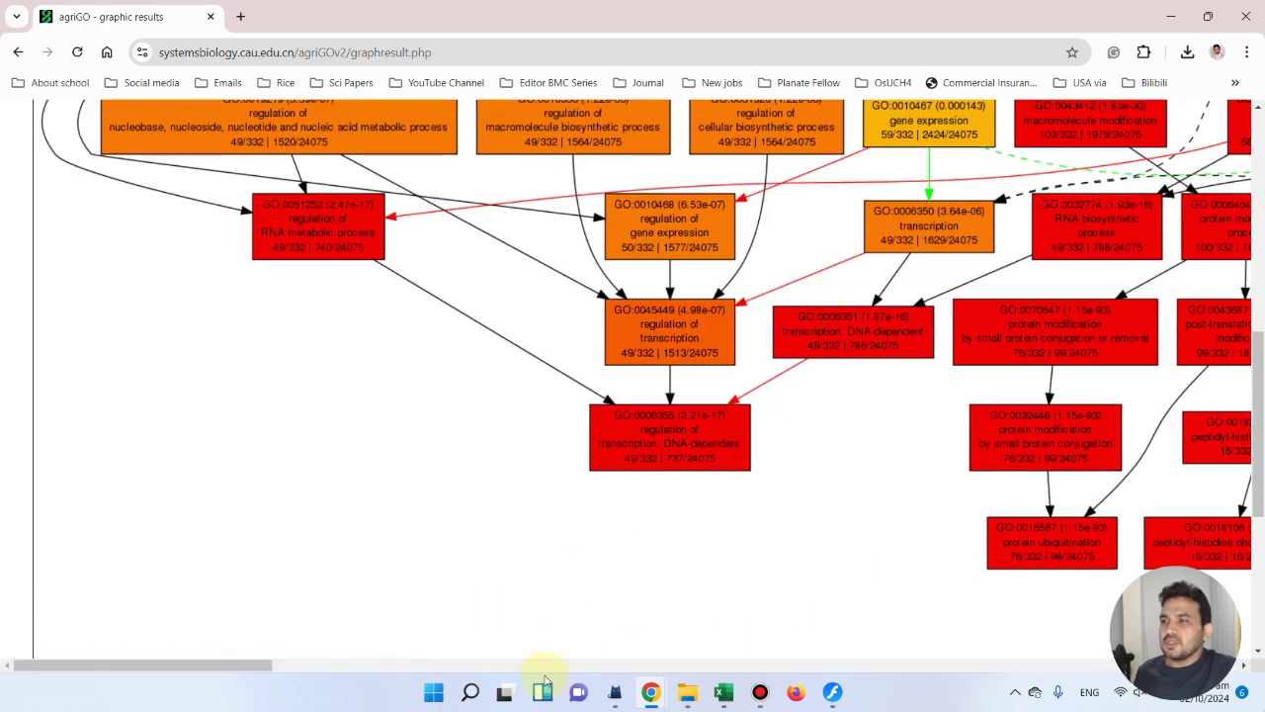
{"action": "left_click_drag", "start_coordinate": [227, 665], "coordinate": [892, 547]}
{"action": "scroll", "coordinate": [1124, 325], "scroll_direction": "down", "scroll_amount": 4}
{"action": "scroll", "coordinate": [297, 548], "scroll_direction": "up", "scroll_amount": 10}
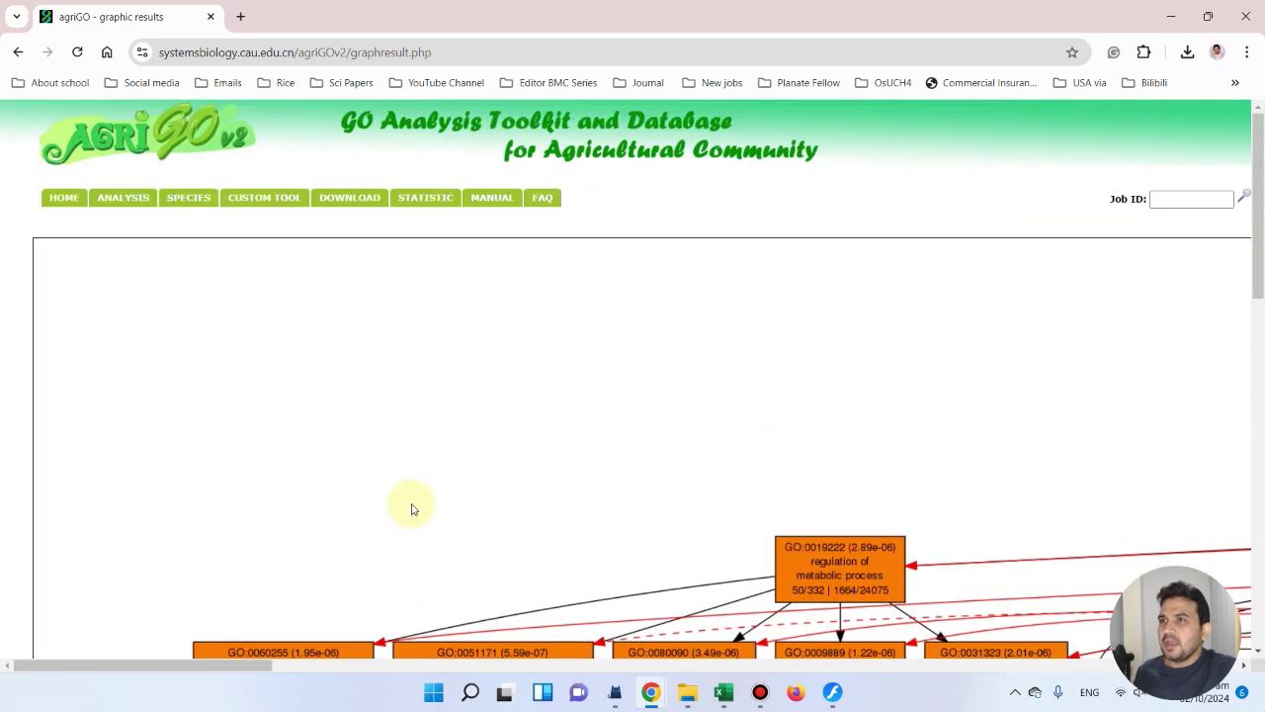
Check the options for saving the GO graph as an image, dismiss them and return to the results page.
{"action": "scroll", "coordinate": [599, 381], "scroll_direction": "down", "scroll_amount": 3}
{"action": "right_click", "coordinate": [611, 406]}
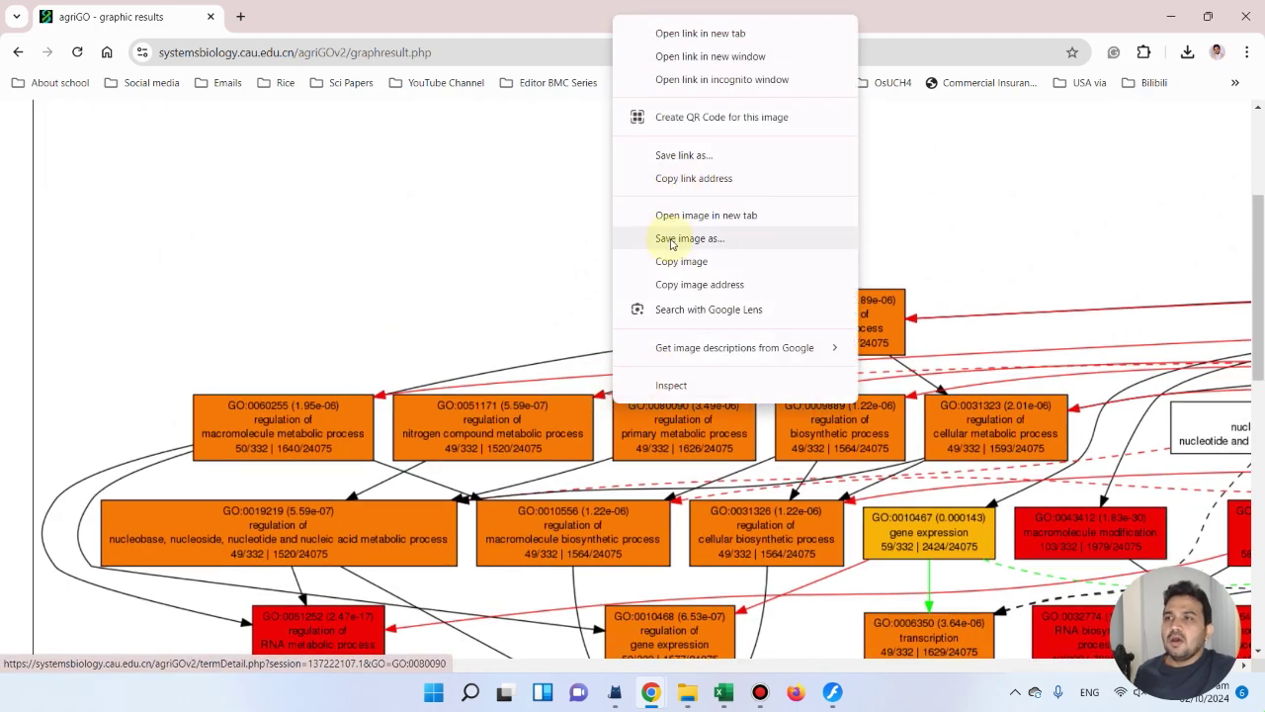
{"action": "left_click", "coordinate": [292, 243]}
{"action": "left_click", "coordinate": [19, 53]}
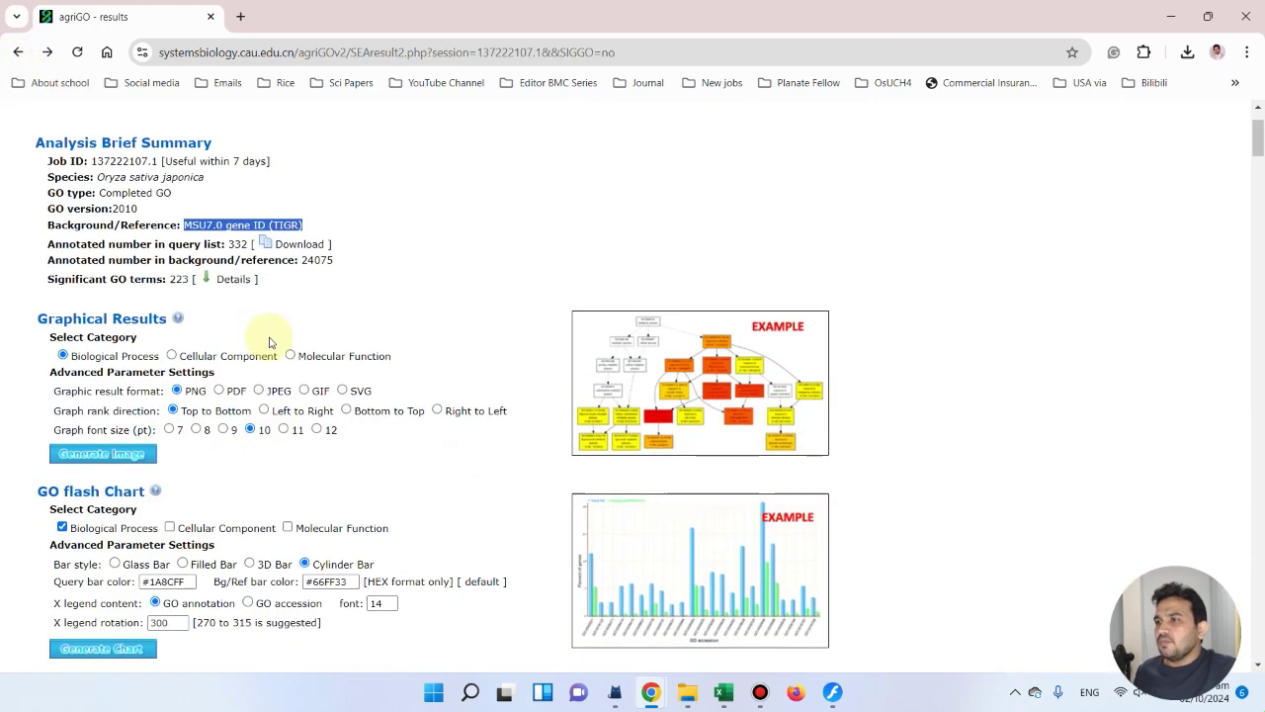
Add Cellular Component to the GO flash chart categories, generate the chart and view its results page.
{"action": "scroll", "coordinate": [649, 276], "scroll_direction": "down", "scroll_amount": 2}
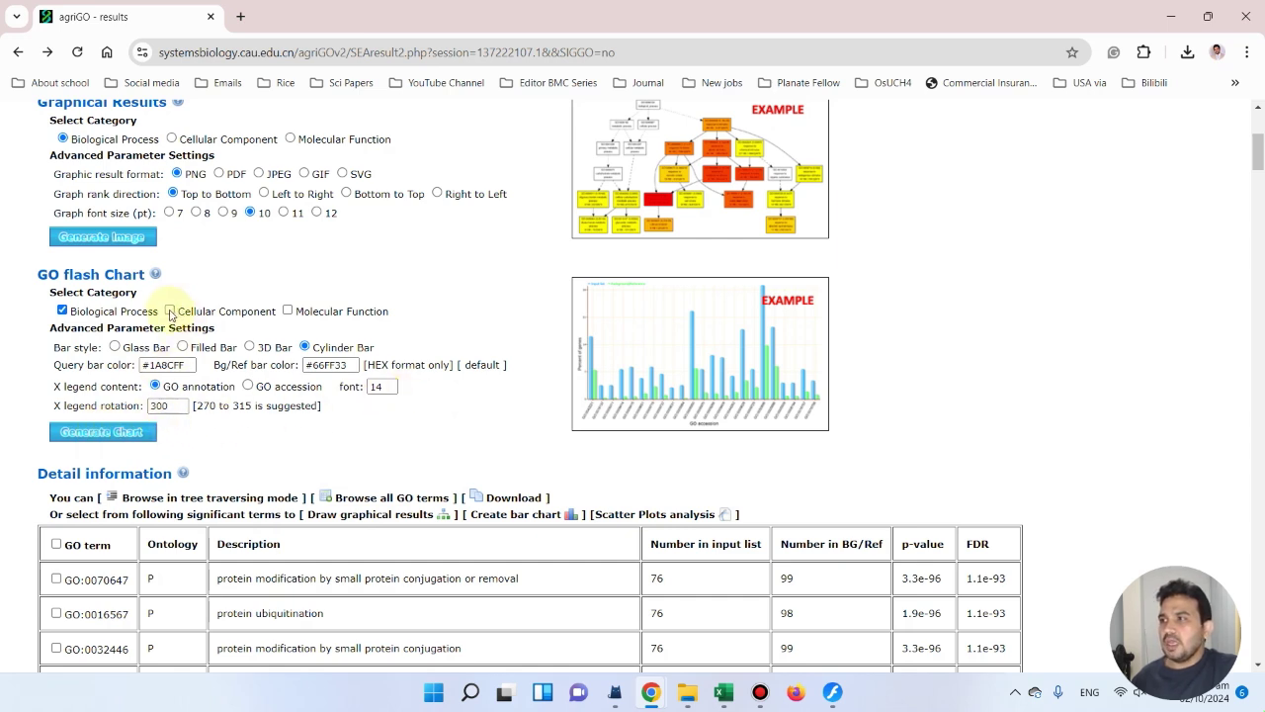
{"action": "left_click", "coordinate": [170, 311]}
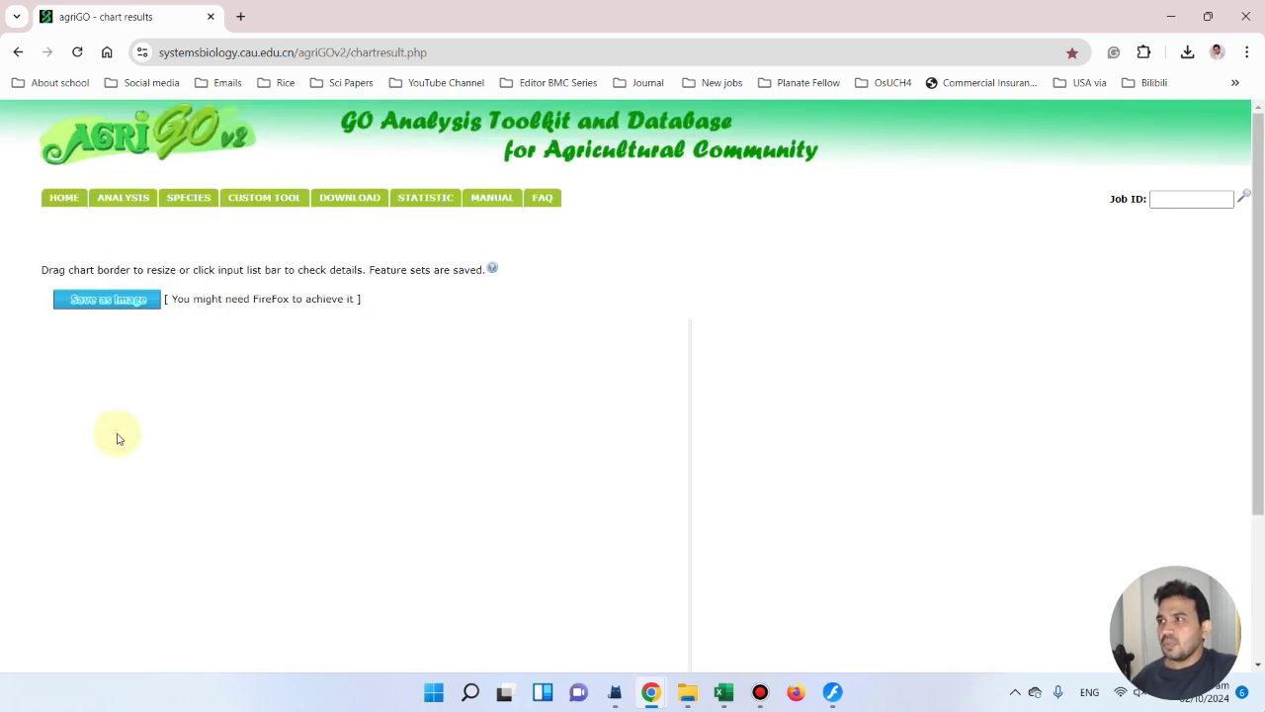
{"action": "scroll", "coordinate": [260, 319], "scroll_direction": "down", "scroll_amount": 2}
{"action": "scroll", "coordinate": [431, 366], "scroll_direction": "up", "scroll_amount": 2}
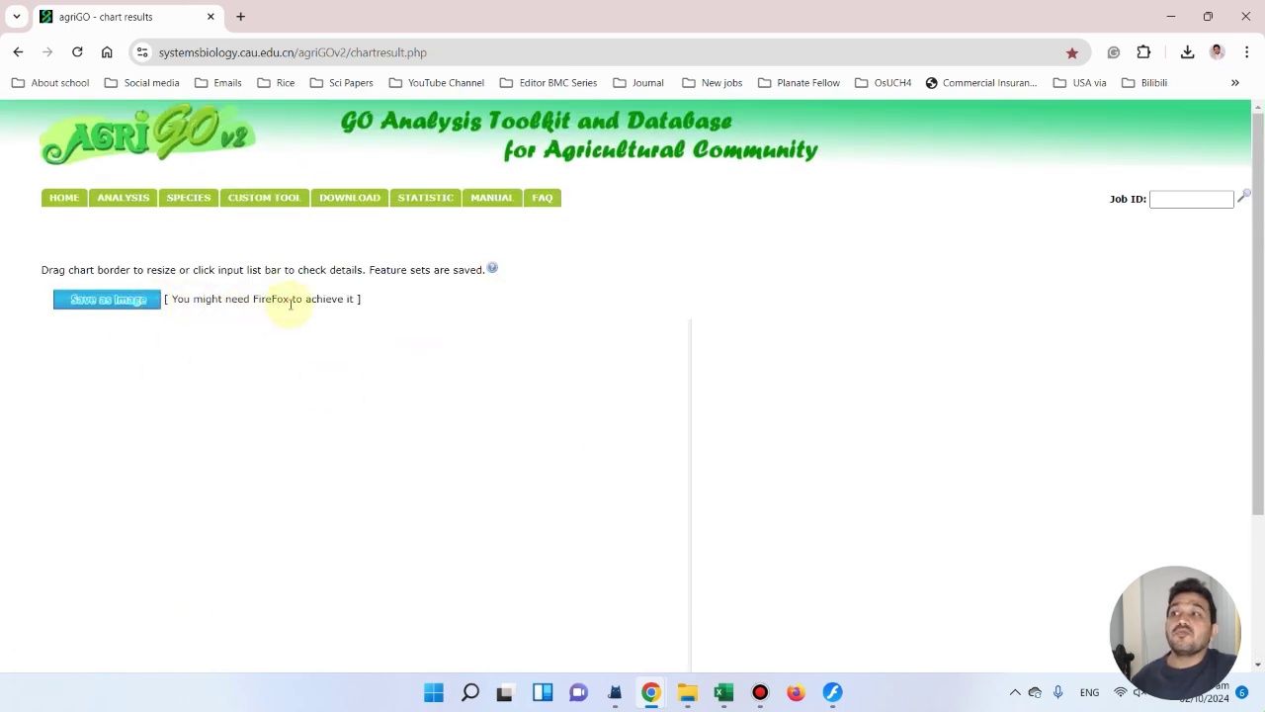
Check the GO flash chart results page and return to the analysis results page.
{"action": "scroll", "coordinate": [395, 331], "scroll_direction": "down", "scroll_amount": 2}
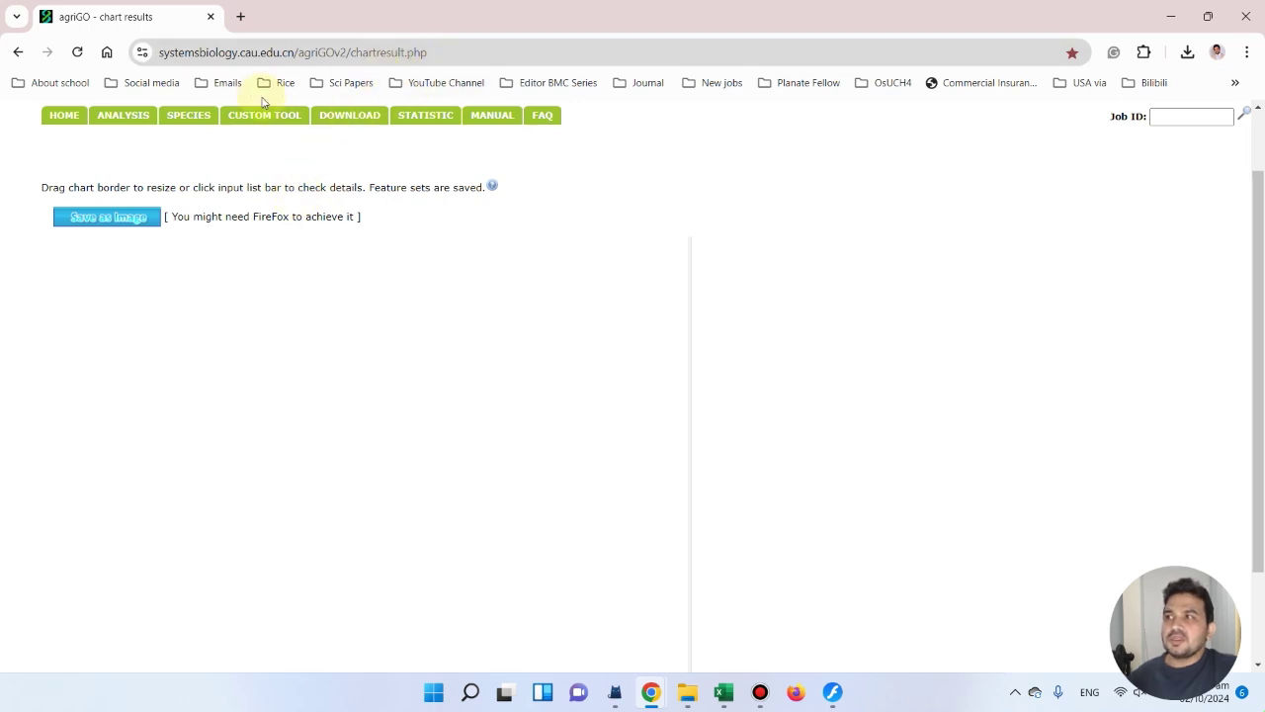
{"action": "scroll", "coordinate": [1186, 247], "scroll_direction": "up", "scroll_amount": 2}
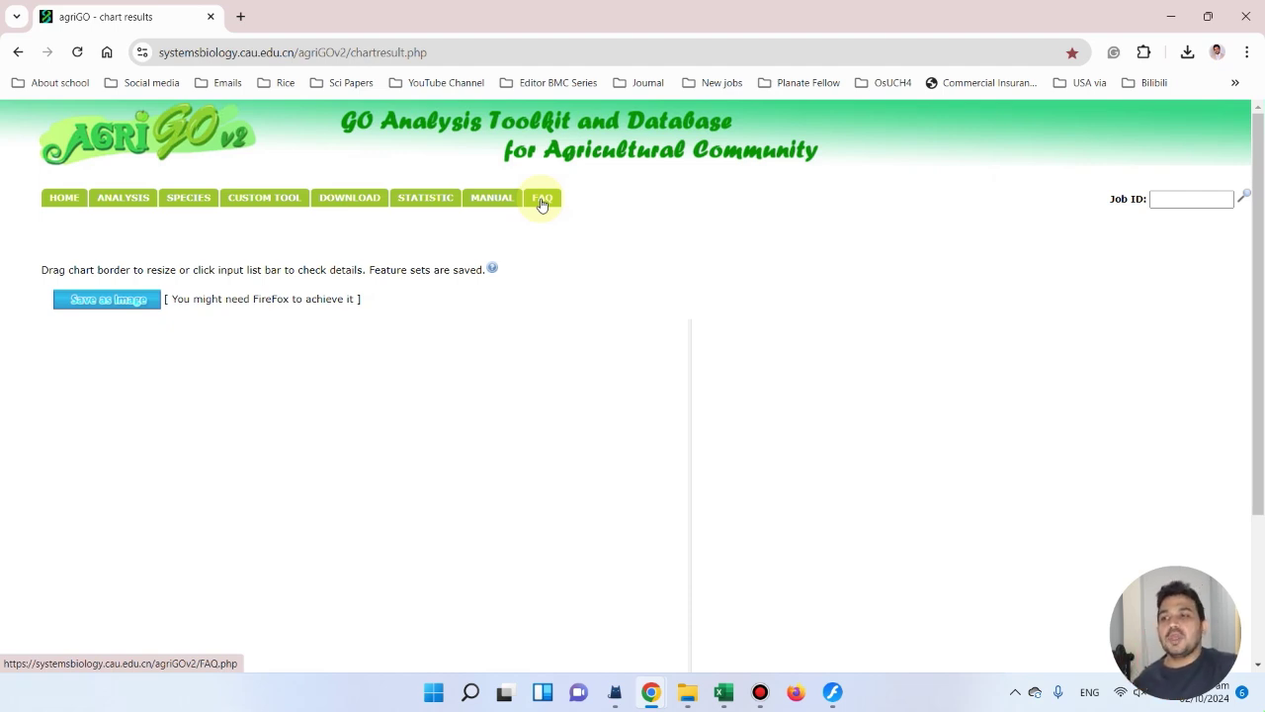
{"action": "left_click", "coordinate": [18, 52]}
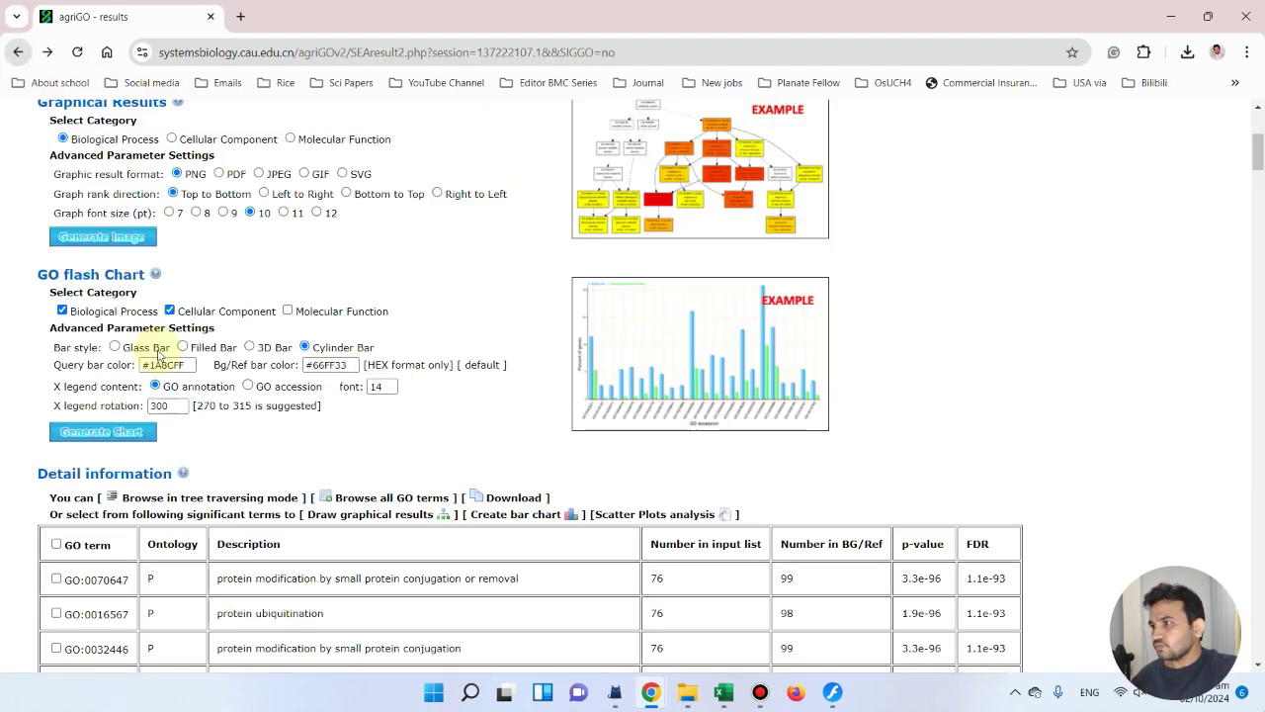
Open the downloadable text file of GO term details, examine the gene entries listed for the first term, and close the file.
{"action": "scroll", "coordinate": [46, 452], "scroll_direction": "down", "scroll_amount": 2}
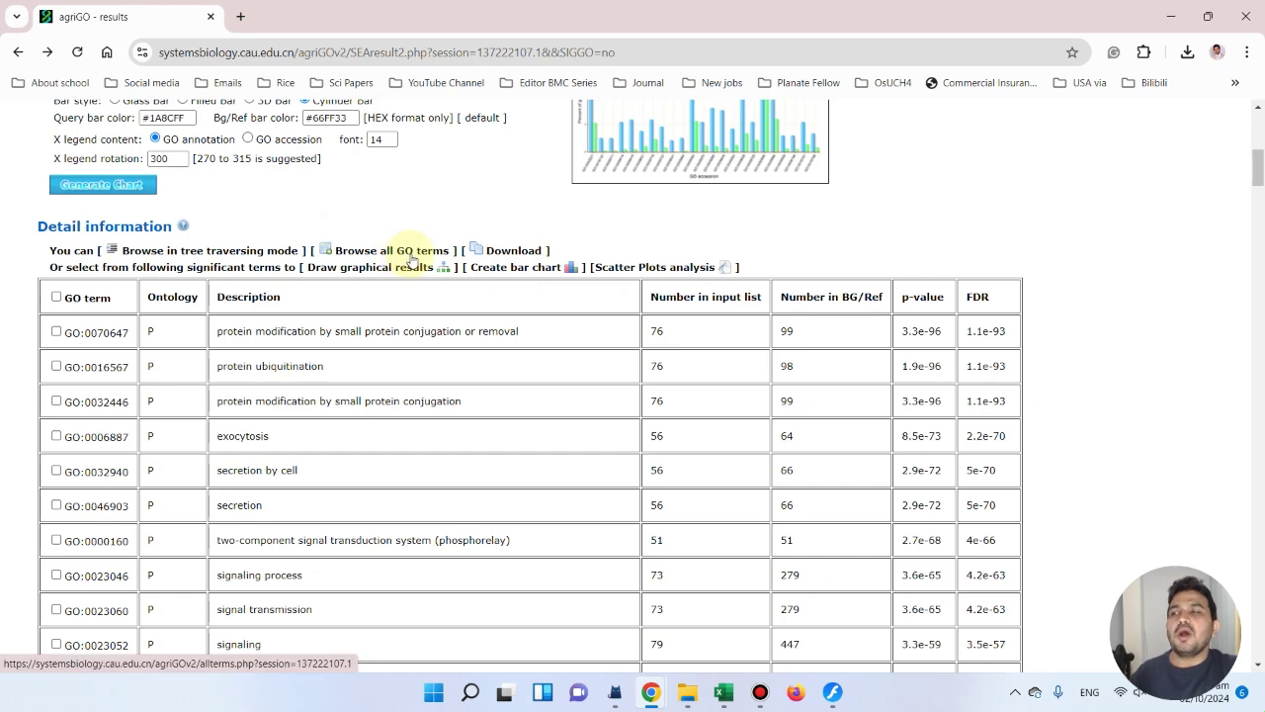
{"action": "left_click", "coordinate": [481, 255]}
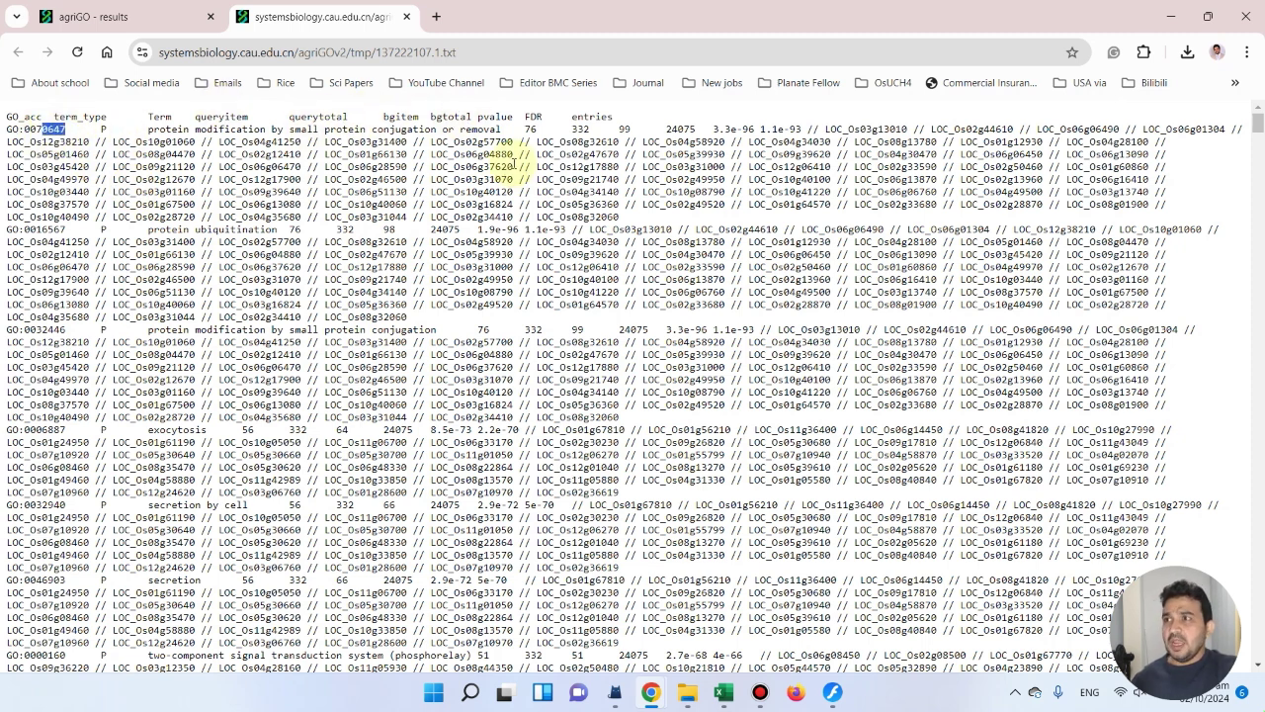
{"action": "triple_click", "coordinate": [531, 132]}
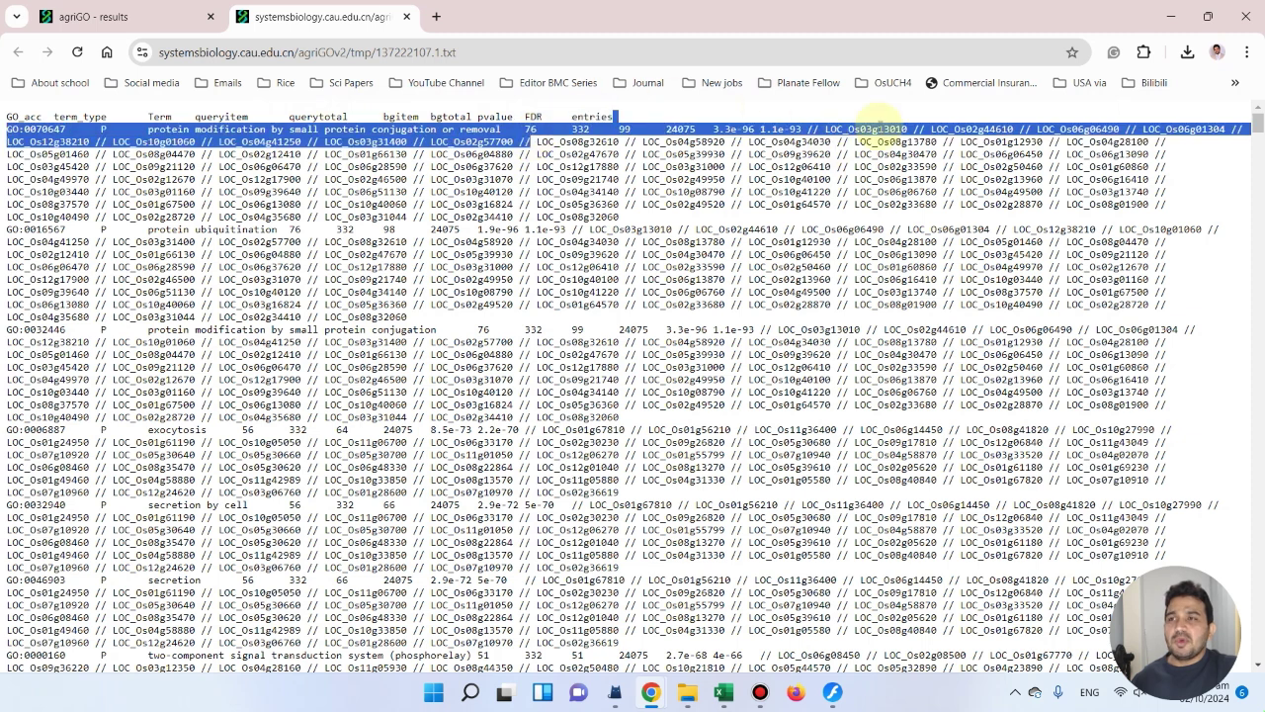
{"action": "left_click", "coordinate": [781, 129]}
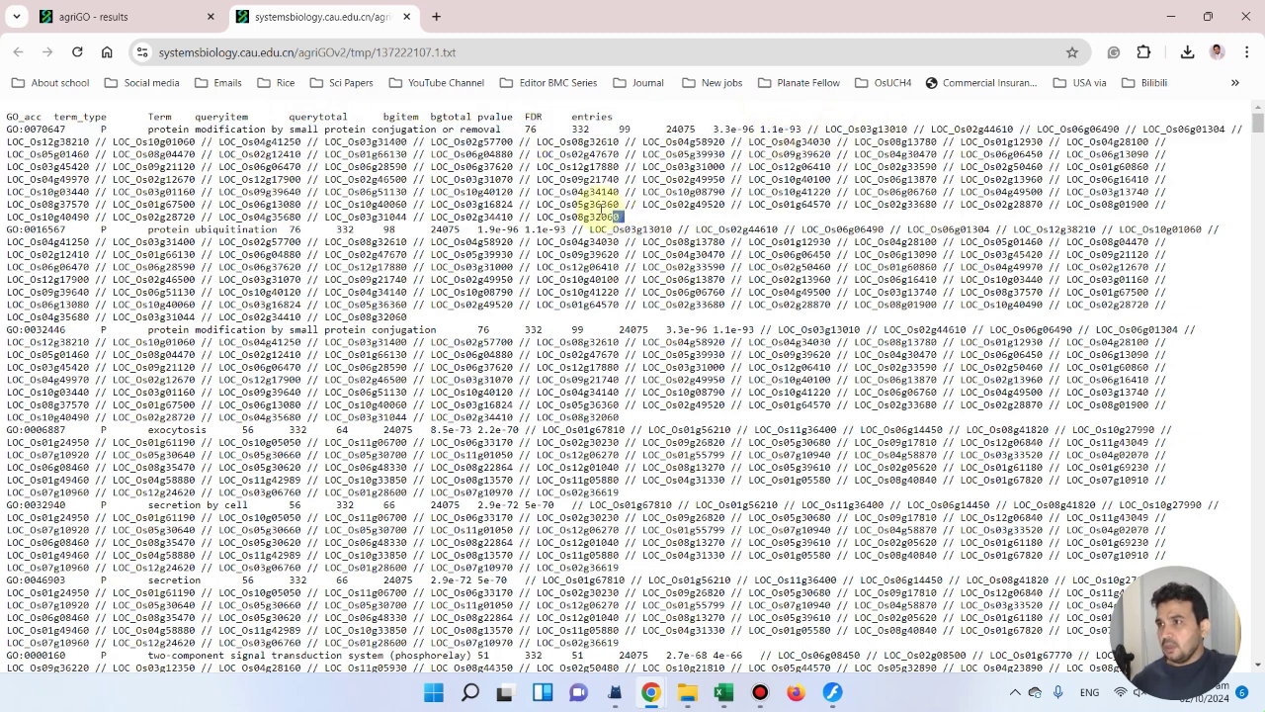
{"action": "left_click_drag", "start_coordinate": [619, 217], "coordinate": [8, 142]}
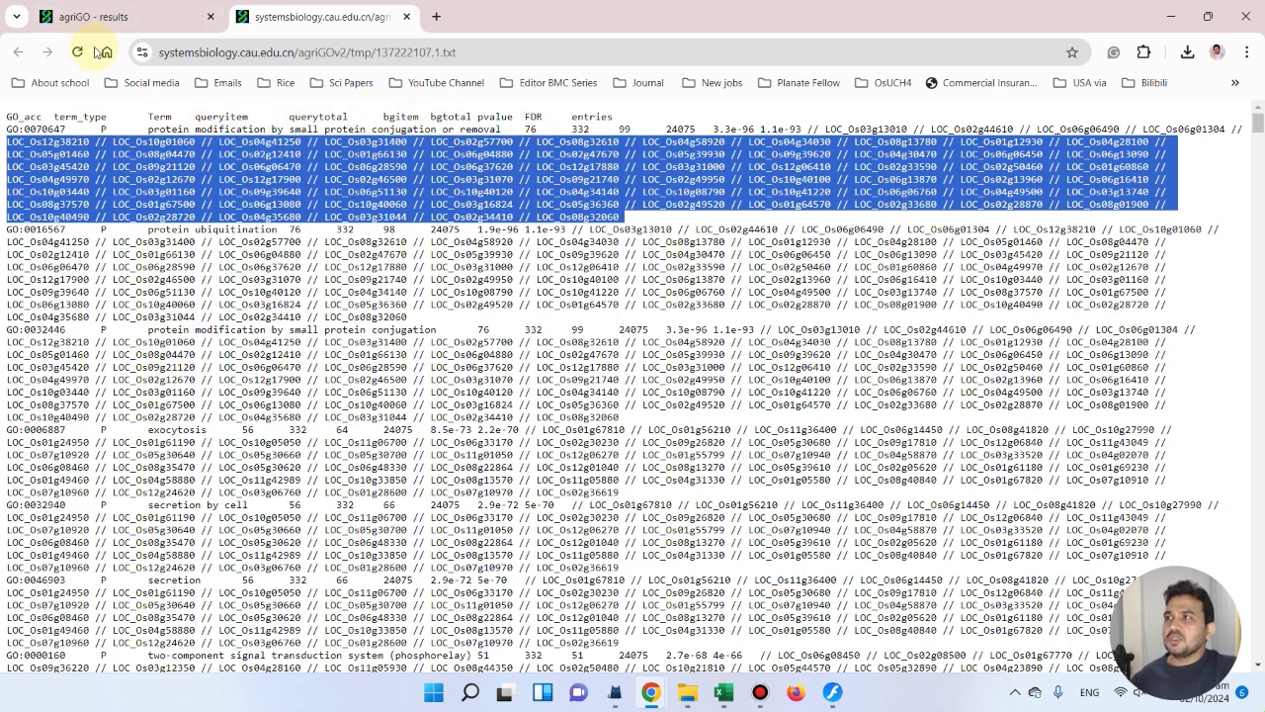
{"action": "left_click", "coordinate": [406, 17]}
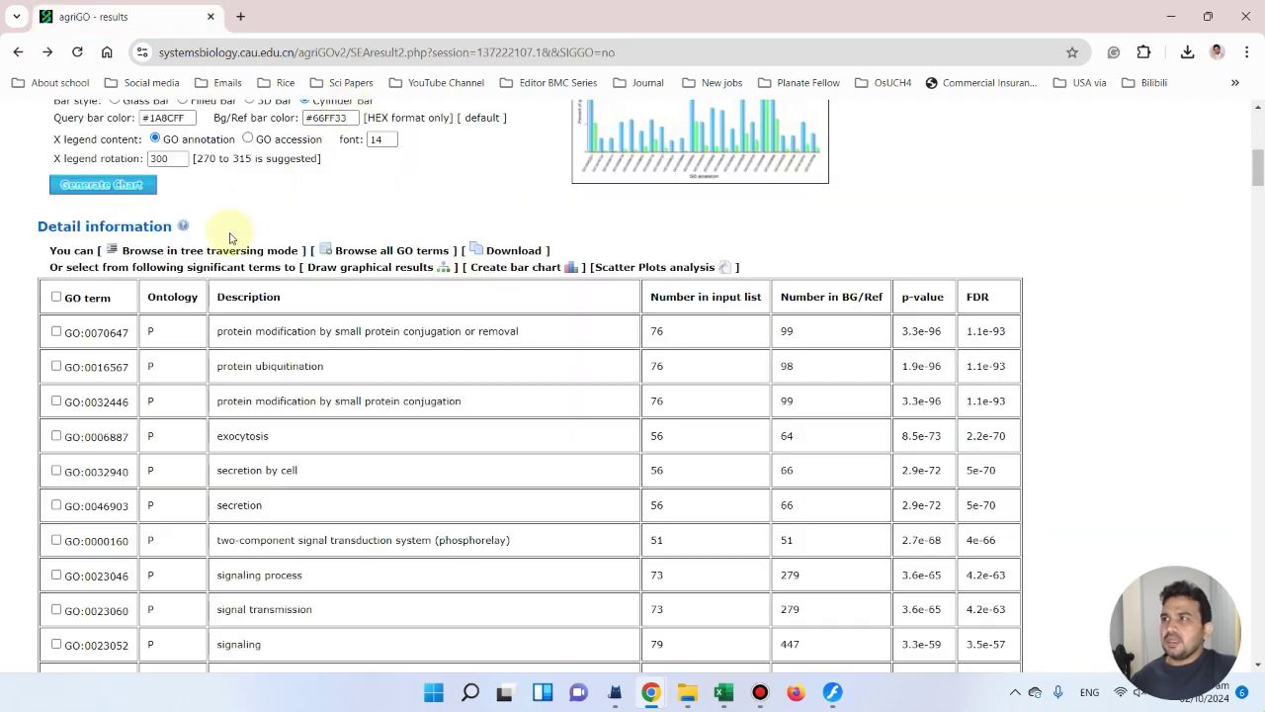
Select the first five significant GO terms in the Detail information table and extend the selection to all terms.
{"action": "scroll", "coordinate": [242, 259], "scroll_direction": "up", "scroll_amount": 6}
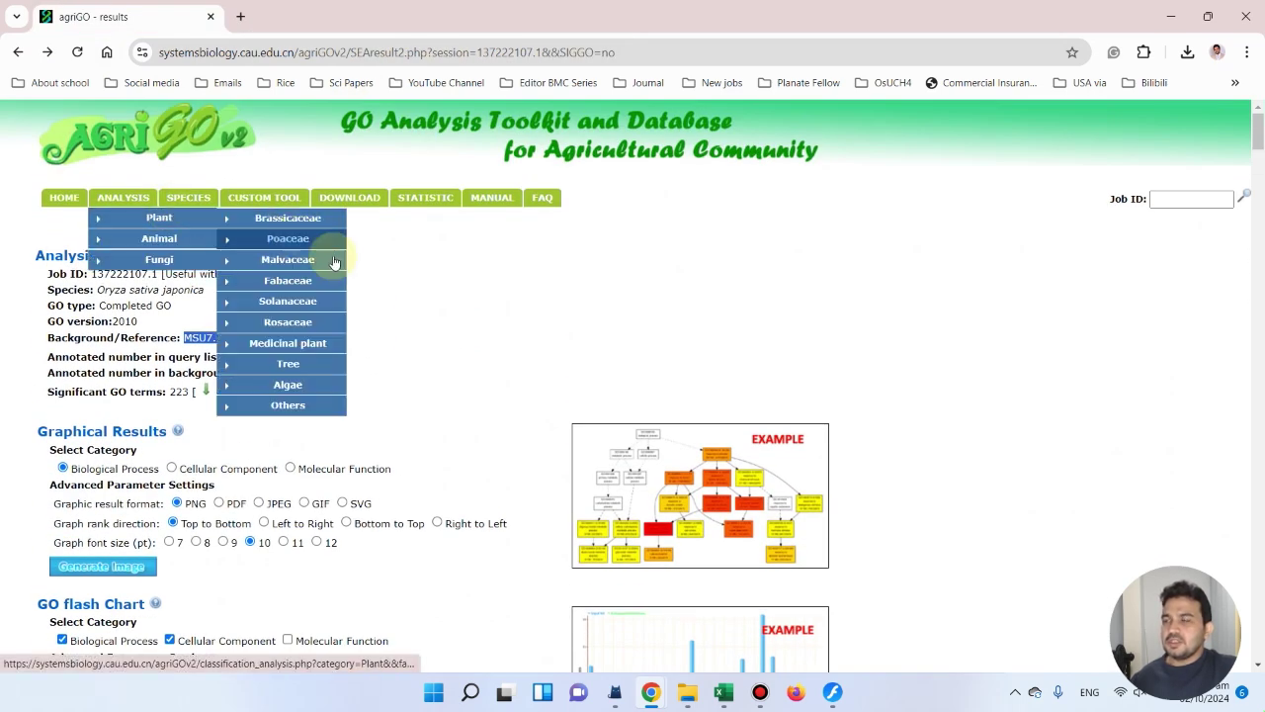
{"action": "scroll", "coordinate": [658, 259], "scroll_direction": "down", "scroll_amount": 5}
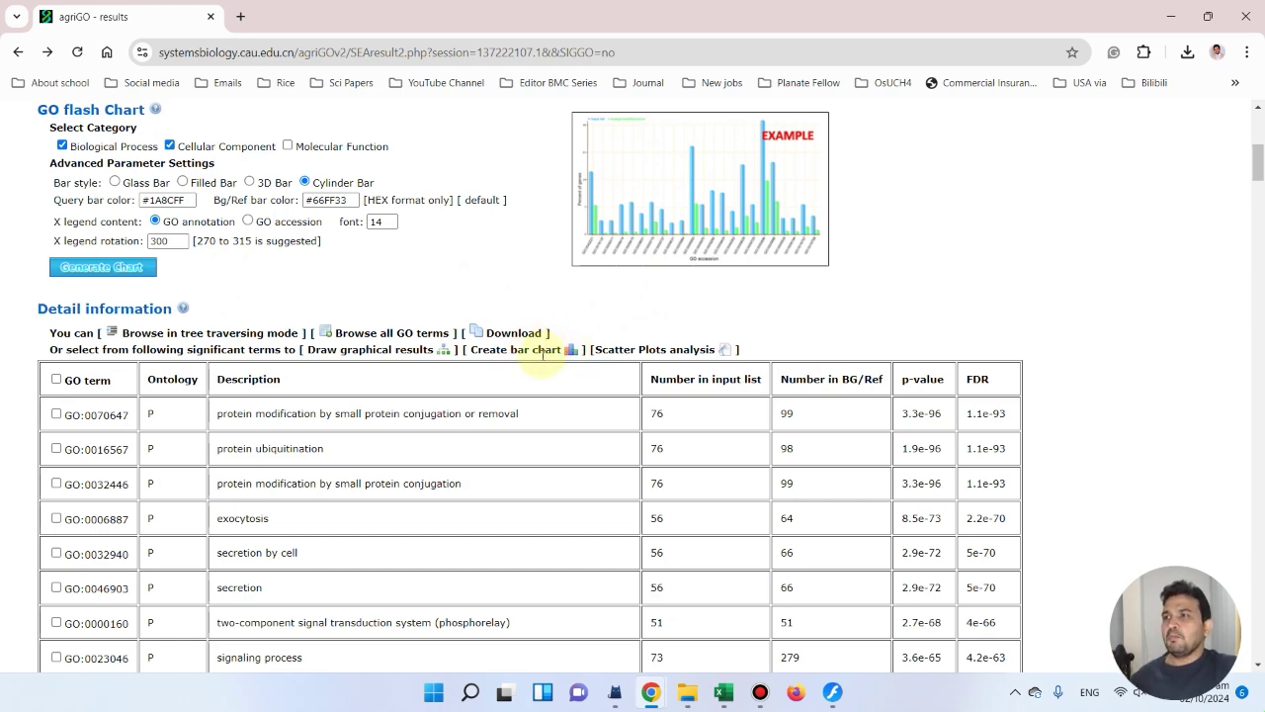
{"action": "scroll", "coordinate": [56, 432], "scroll_direction": "down", "scroll_amount": 2}
{"action": "scroll", "coordinate": [56, 327], "scroll_direction": "up", "scroll_amount": 1}
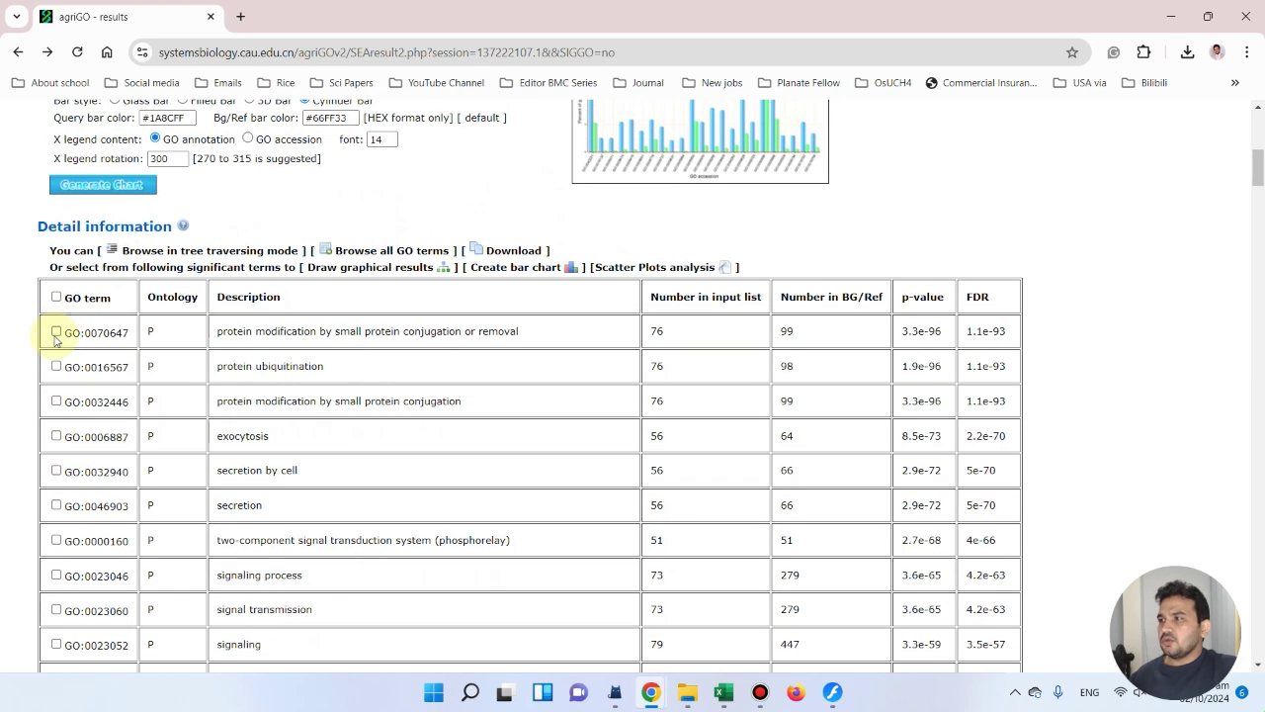
{"action": "left_click", "coordinate": [56, 332]}
{"action": "left_click", "coordinate": [56, 366]}
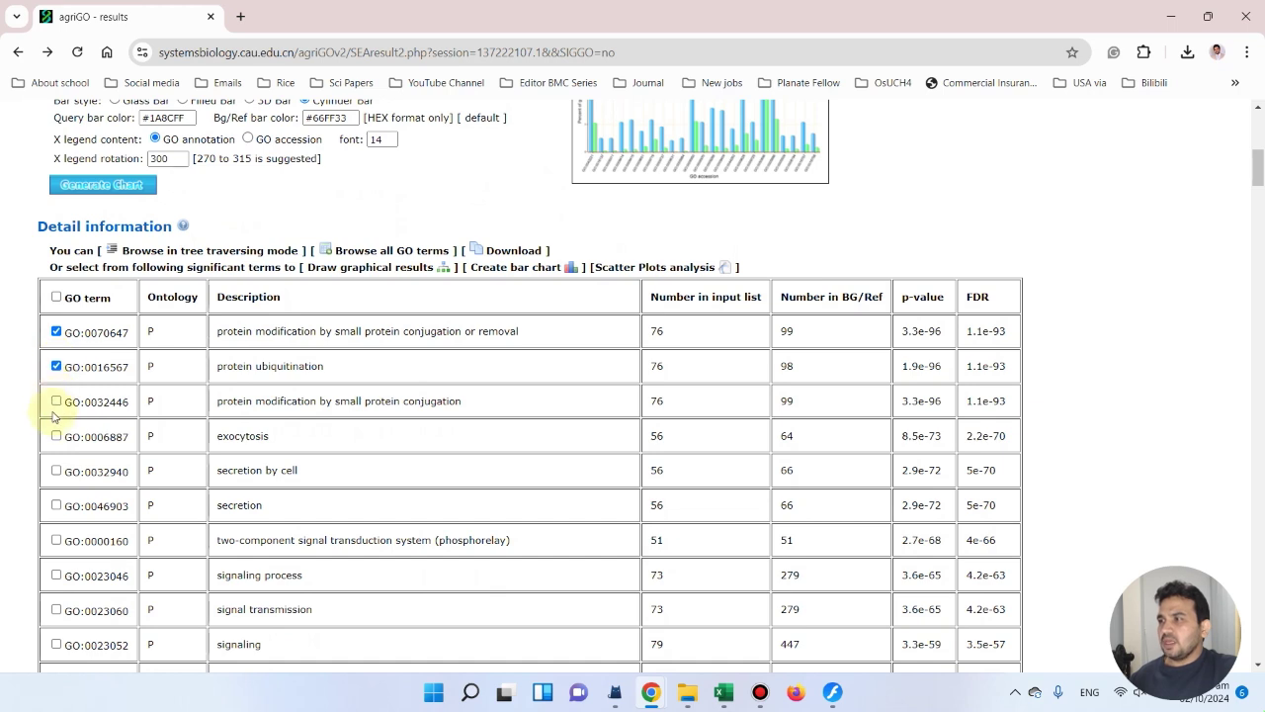
{"action": "left_click", "coordinate": [56, 402]}
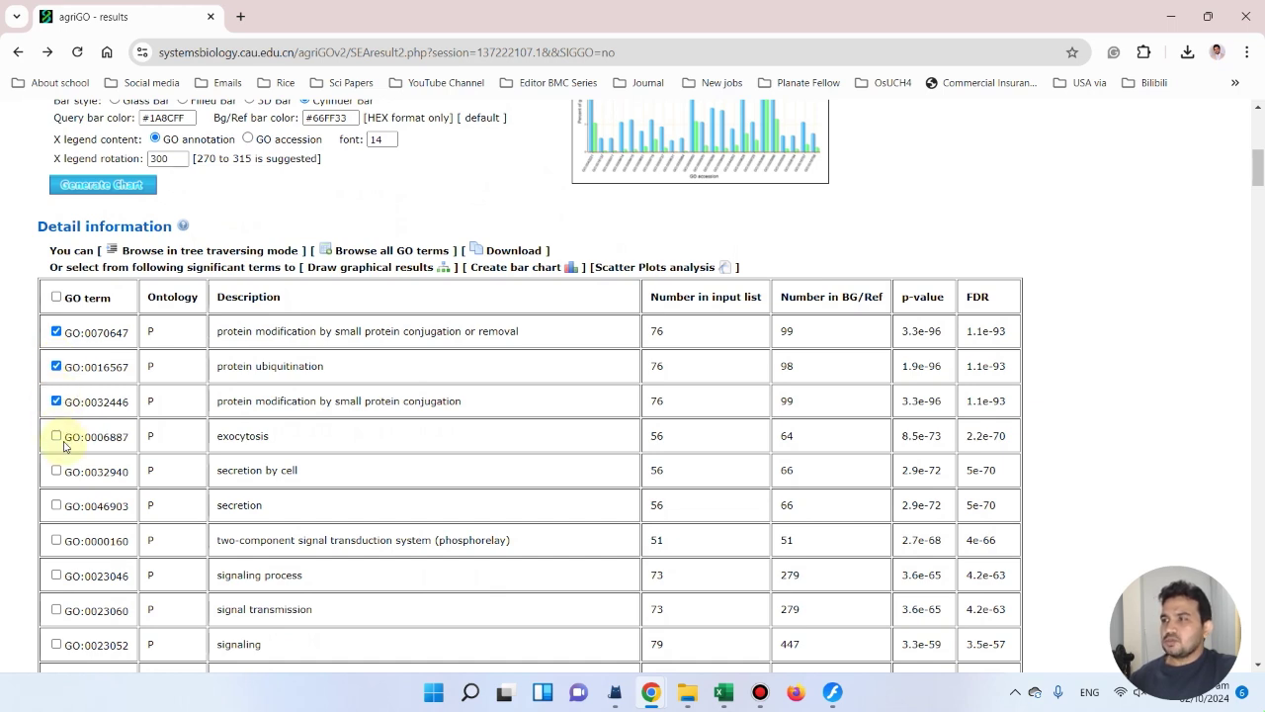
{"action": "left_click", "coordinate": [57, 472]}
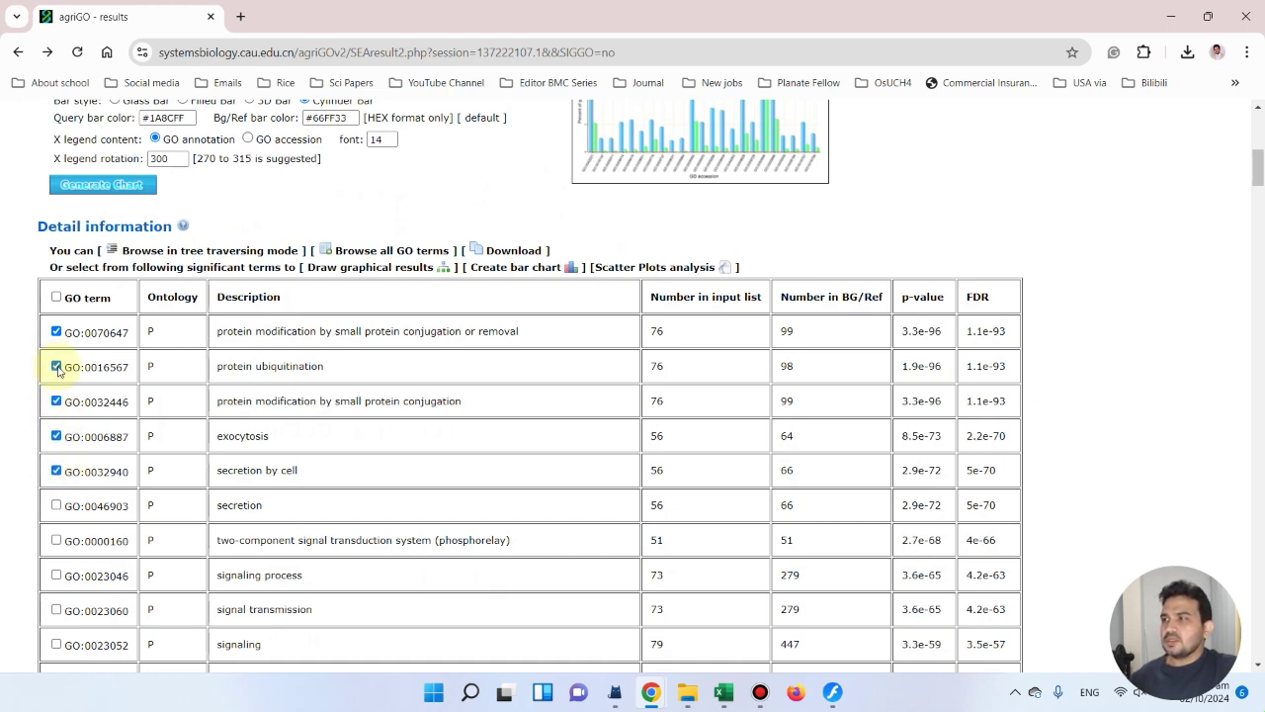
{"action": "left_click", "coordinate": [56, 296]}
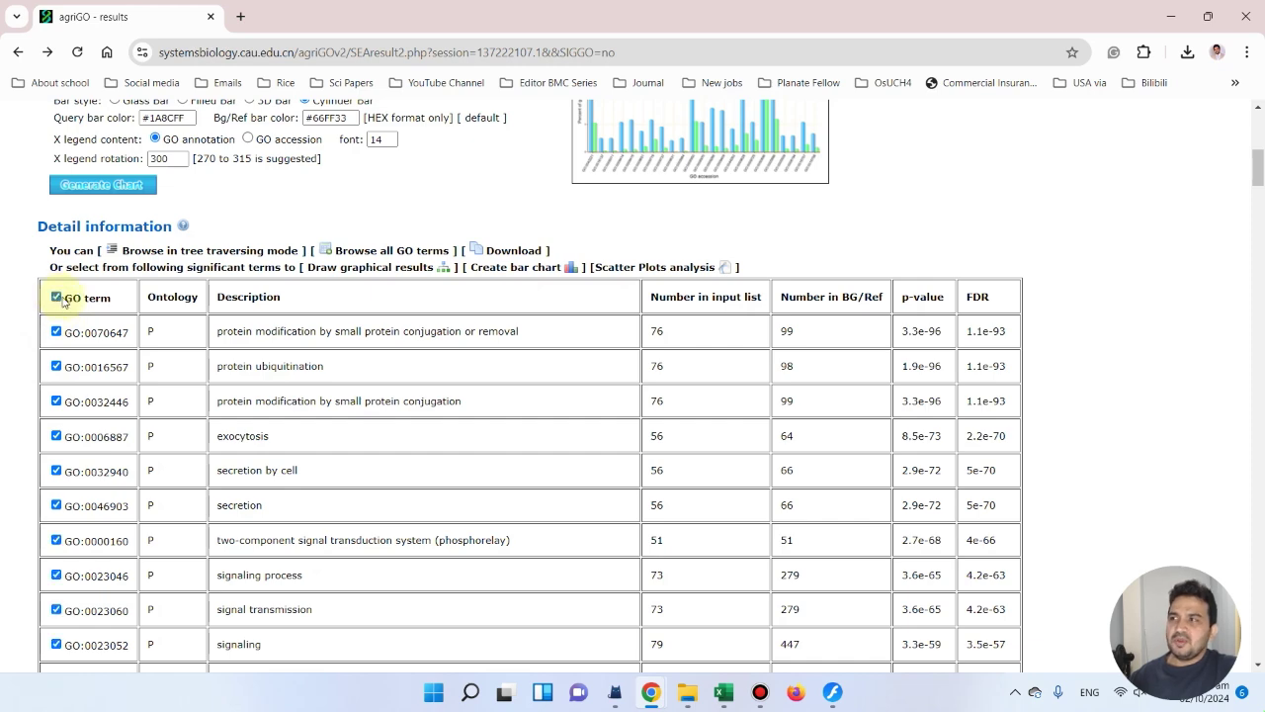
Create a bar chart from the selected GO terms, view its results page and return to the analysis results.
{"action": "scroll", "coordinate": [564, 291], "scroll_direction": "up", "scroll_amount": 2}
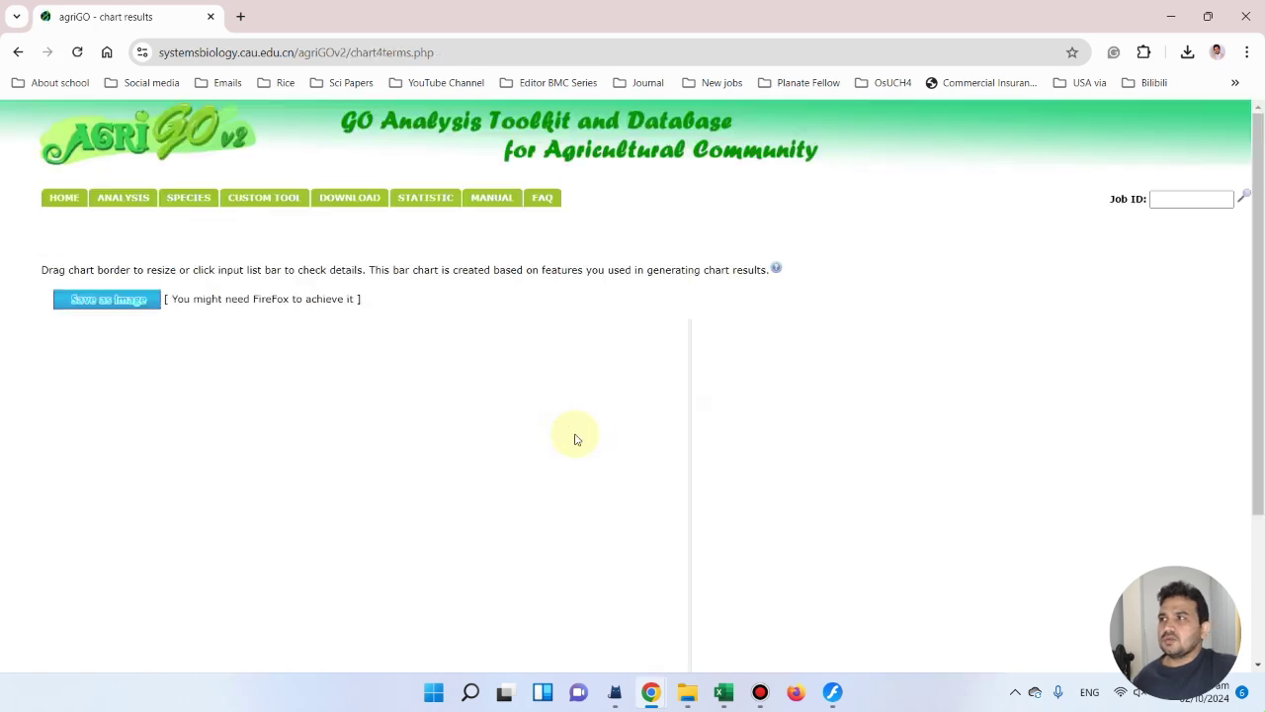
{"action": "scroll", "coordinate": [325, 410], "scroll_direction": "down", "scroll_amount": 5}
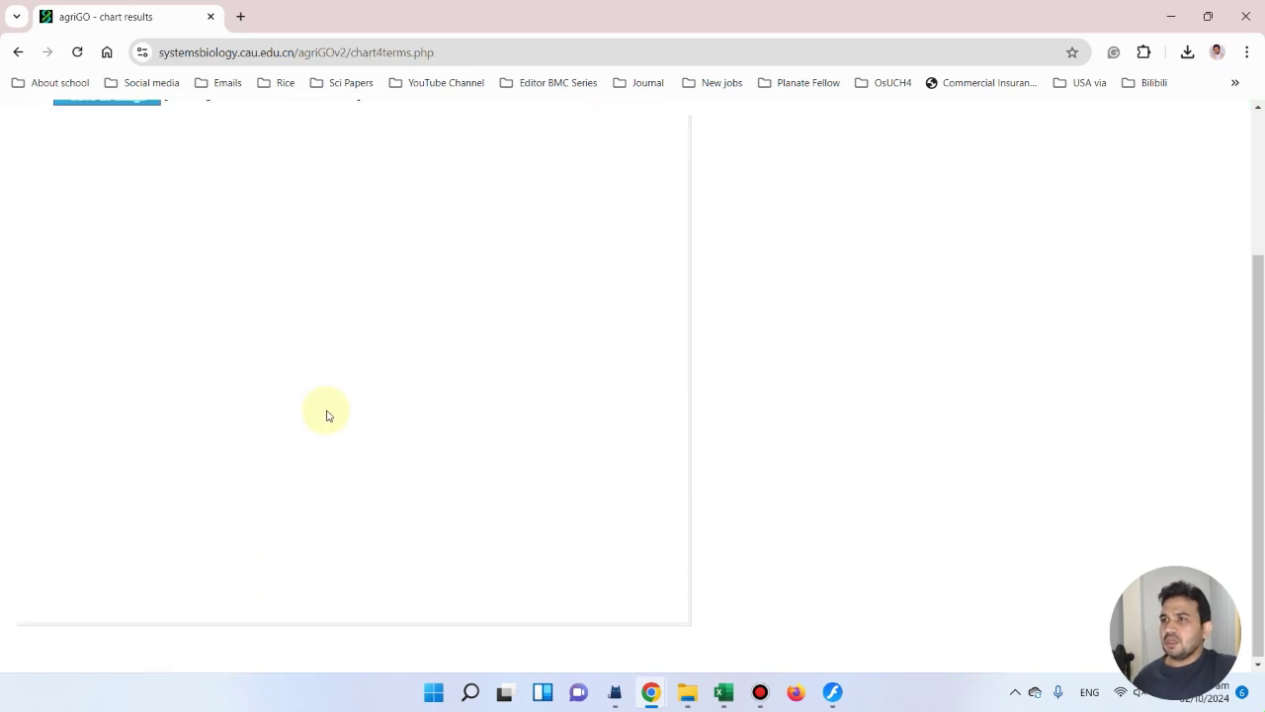
{"action": "scroll", "coordinate": [248, 316], "scroll_direction": "up", "scroll_amount": 3}
{"action": "left_click", "coordinate": [17, 51]}
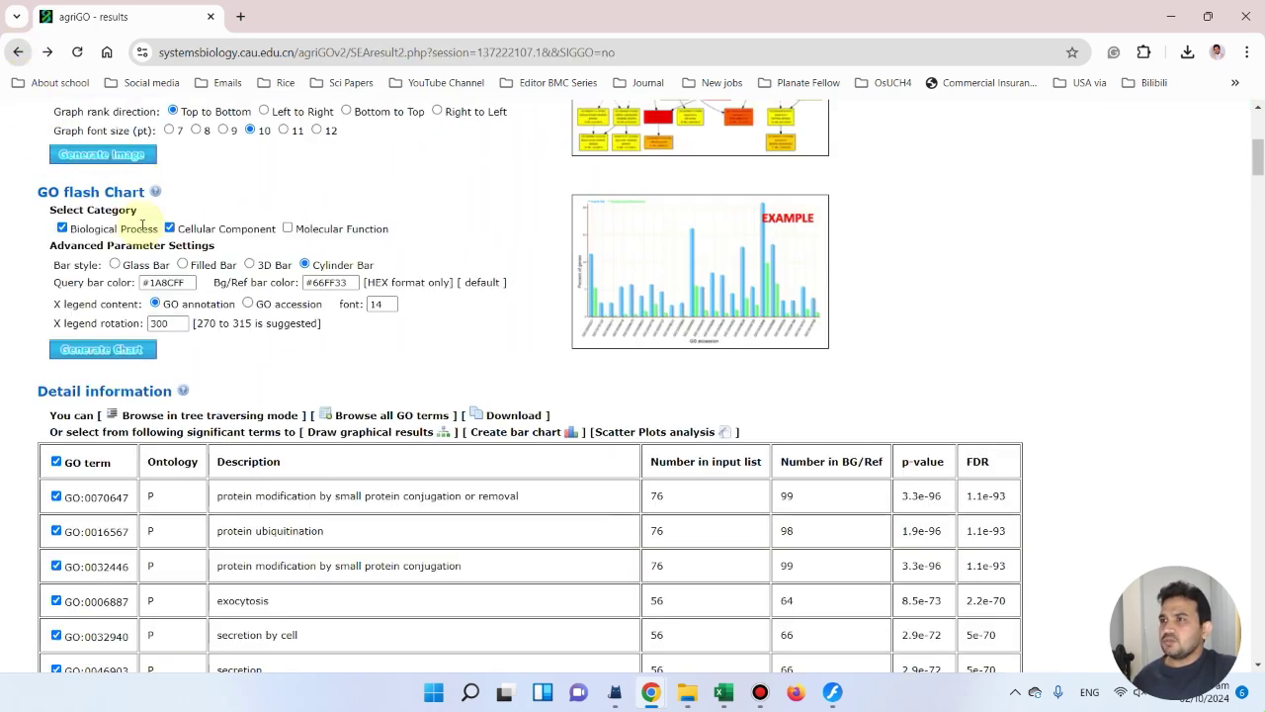
Open the Scatter Plots analysis for the selected GO terms, review the query list and generate the Biological Process plot with the preset parameters.
{"action": "left_click", "coordinate": [729, 435]}
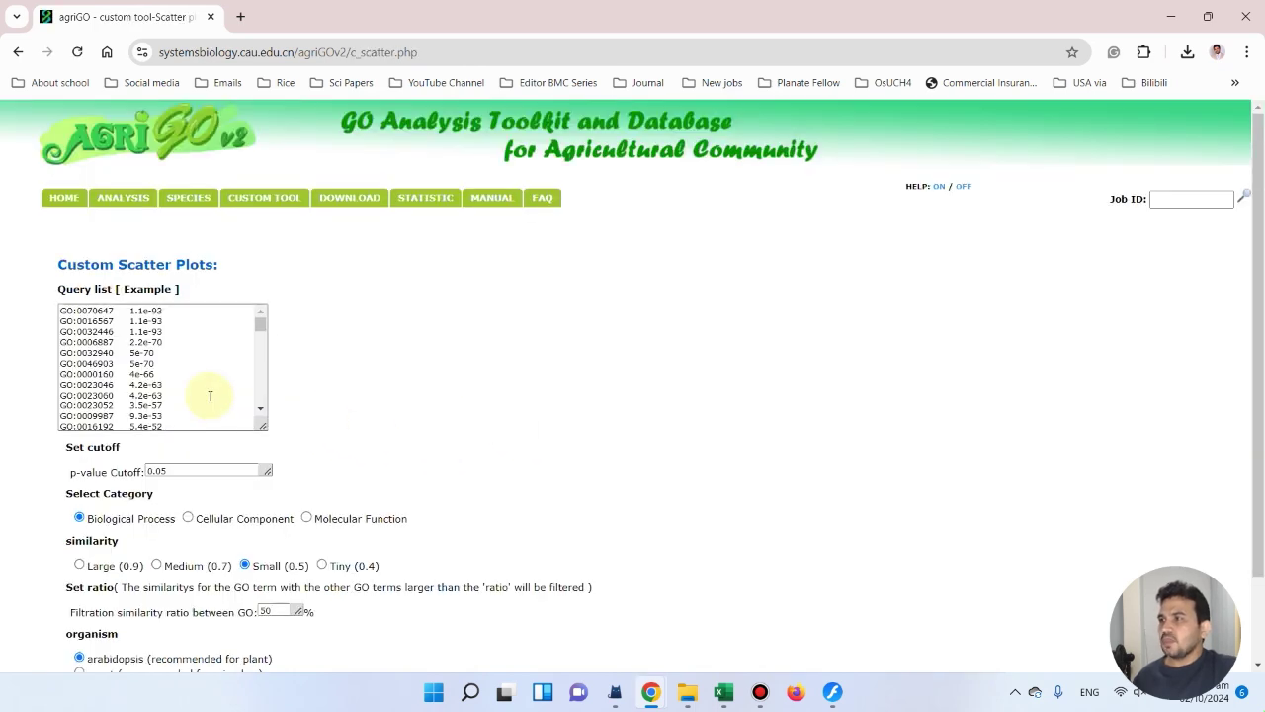
{"action": "left_click_drag", "start_coordinate": [260, 326], "coordinate": [259, 370]}
{"action": "scroll", "coordinate": [89, 465], "scroll_direction": "down", "scroll_amount": 1}
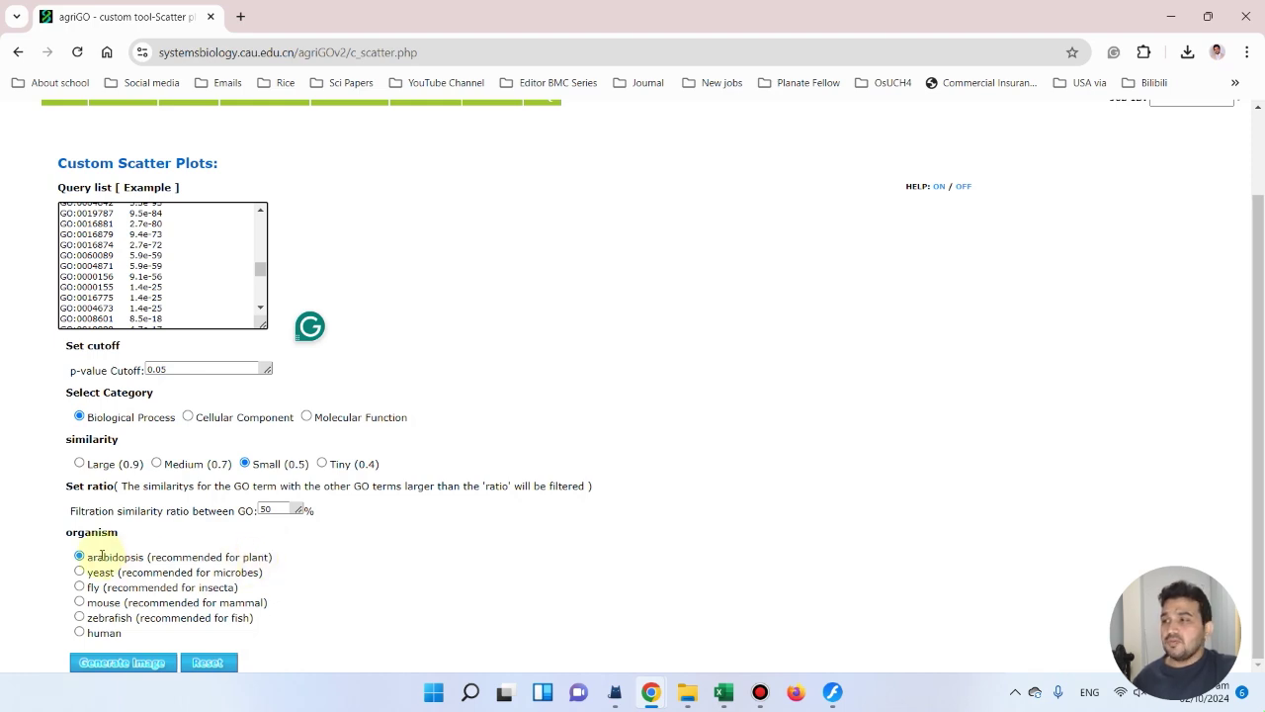
{"action": "left_click", "coordinate": [138, 668]}
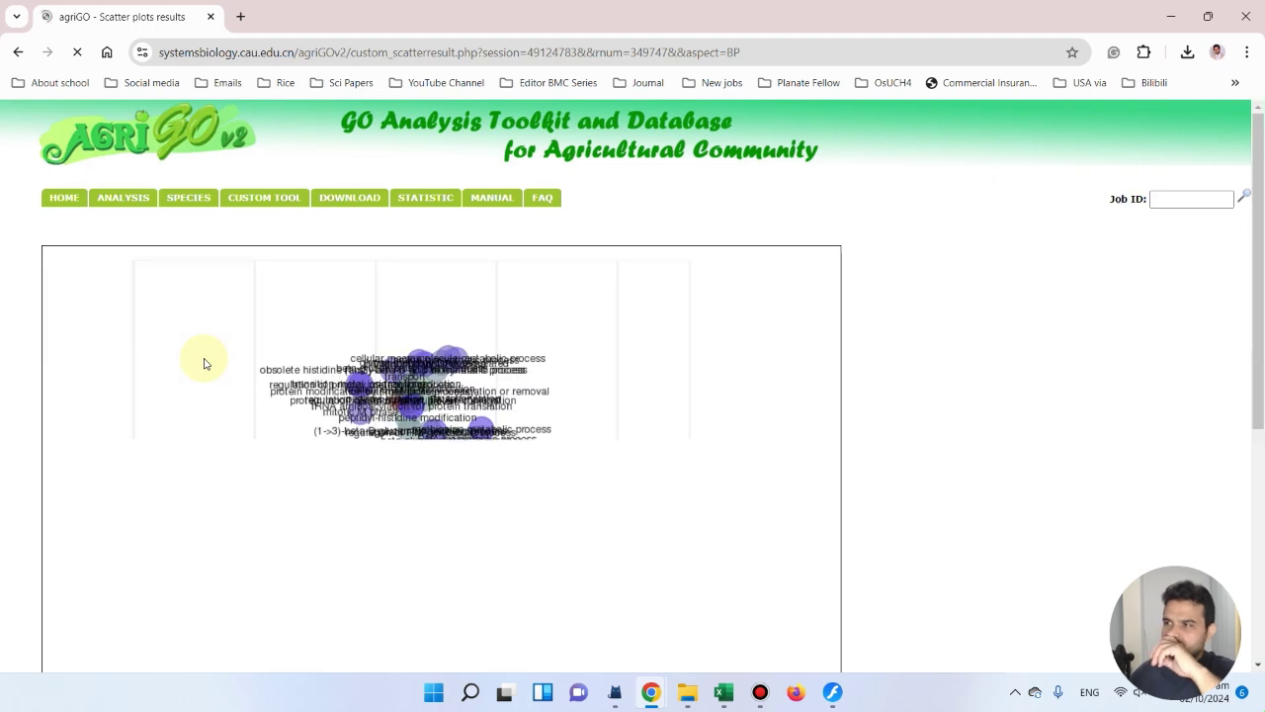
Examine the scatter plot's GO term clusters, semantic space axes and lg(p-value) colour scale.
{"action": "scroll", "coordinate": [327, 297], "scroll_direction": "down", "scroll_amount": 4}
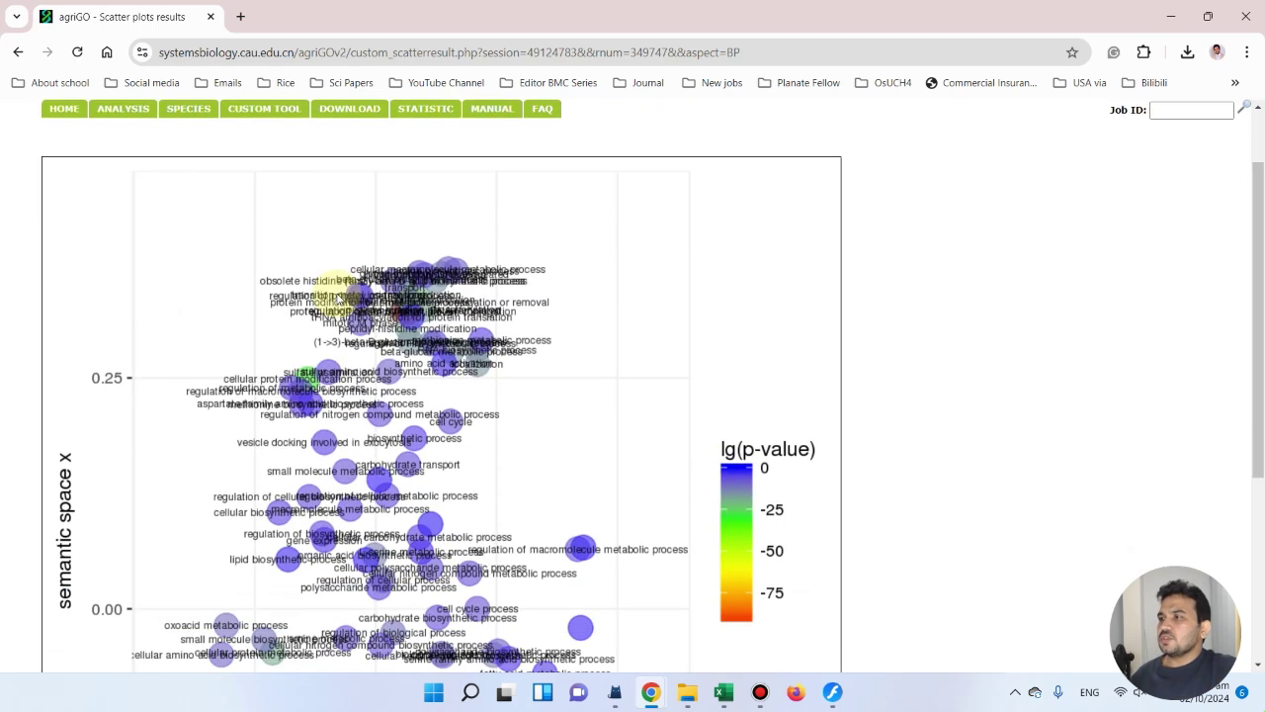
{"action": "scroll", "coordinate": [282, 328], "scroll_direction": "down", "scroll_amount": 1}
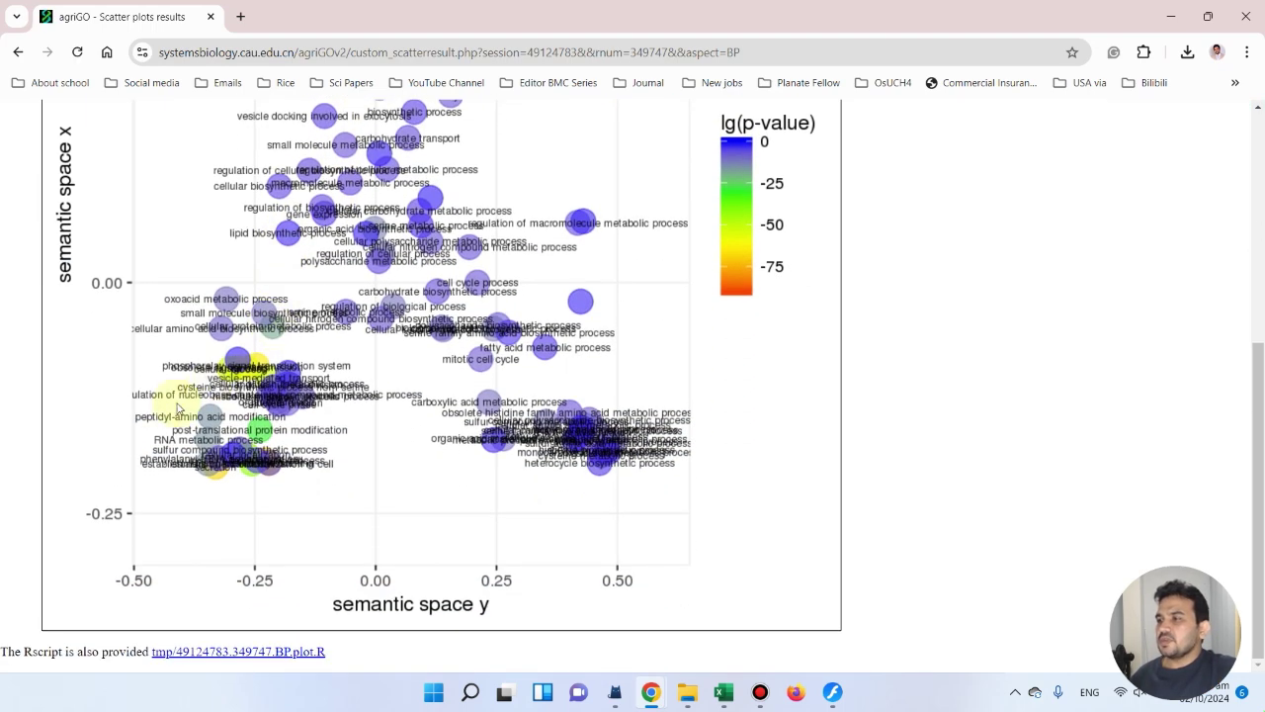
{"action": "scroll", "coordinate": [514, 396], "scroll_direction": "up", "scroll_amount": 3}
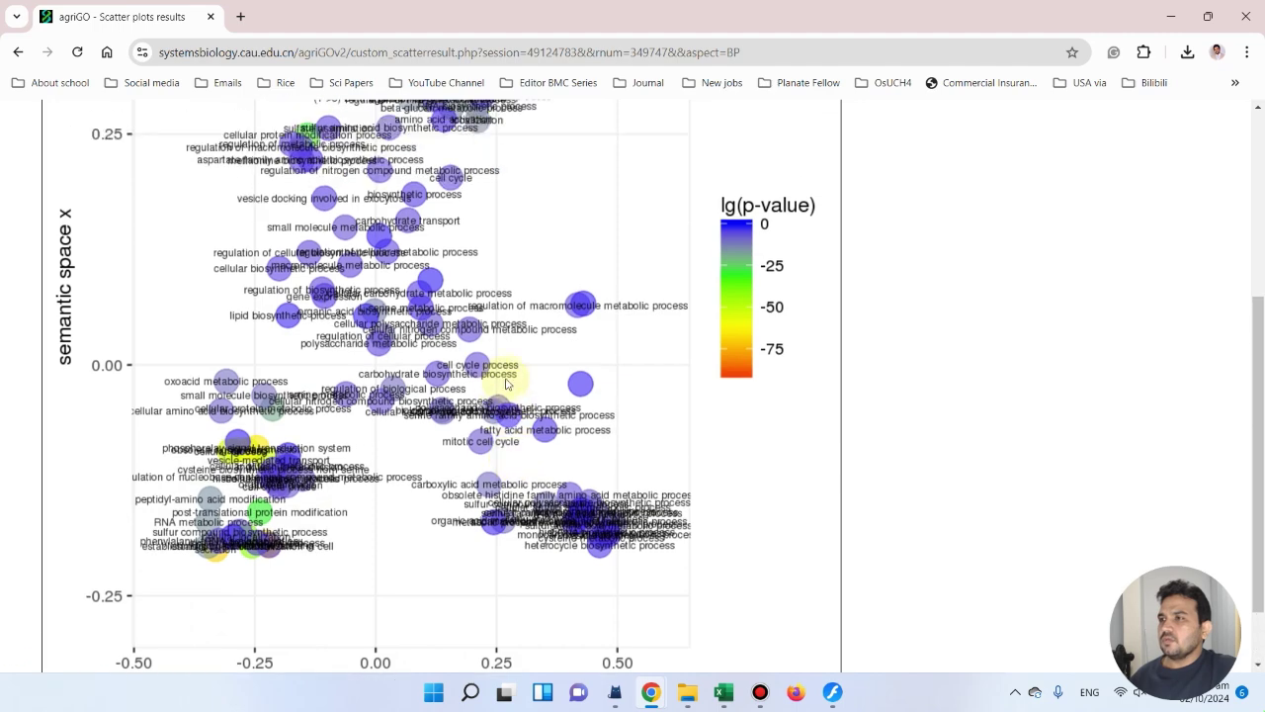
{"action": "scroll", "coordinate": [771, 364], "scroll_direction": "down", "scroll_amount": 1}
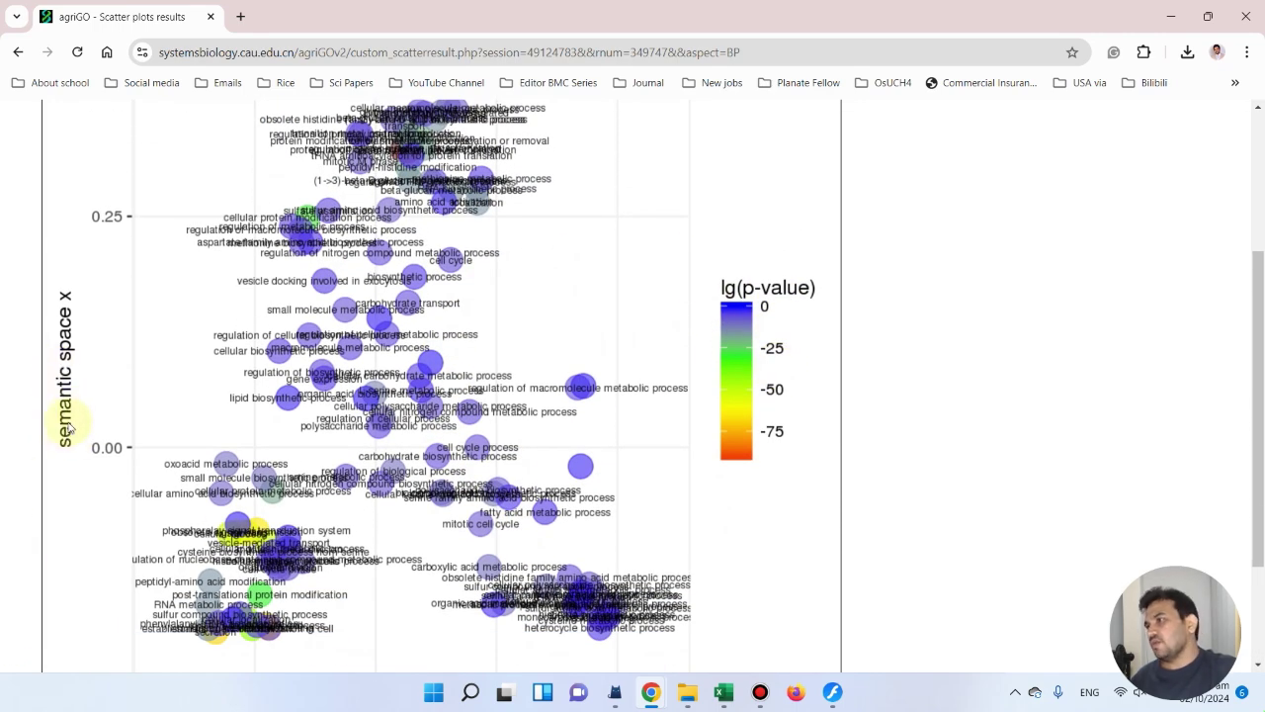
{"action": "scroll", "coordinate": [93, 336], "scroll_direction": "down", "scroll_amount": 2}
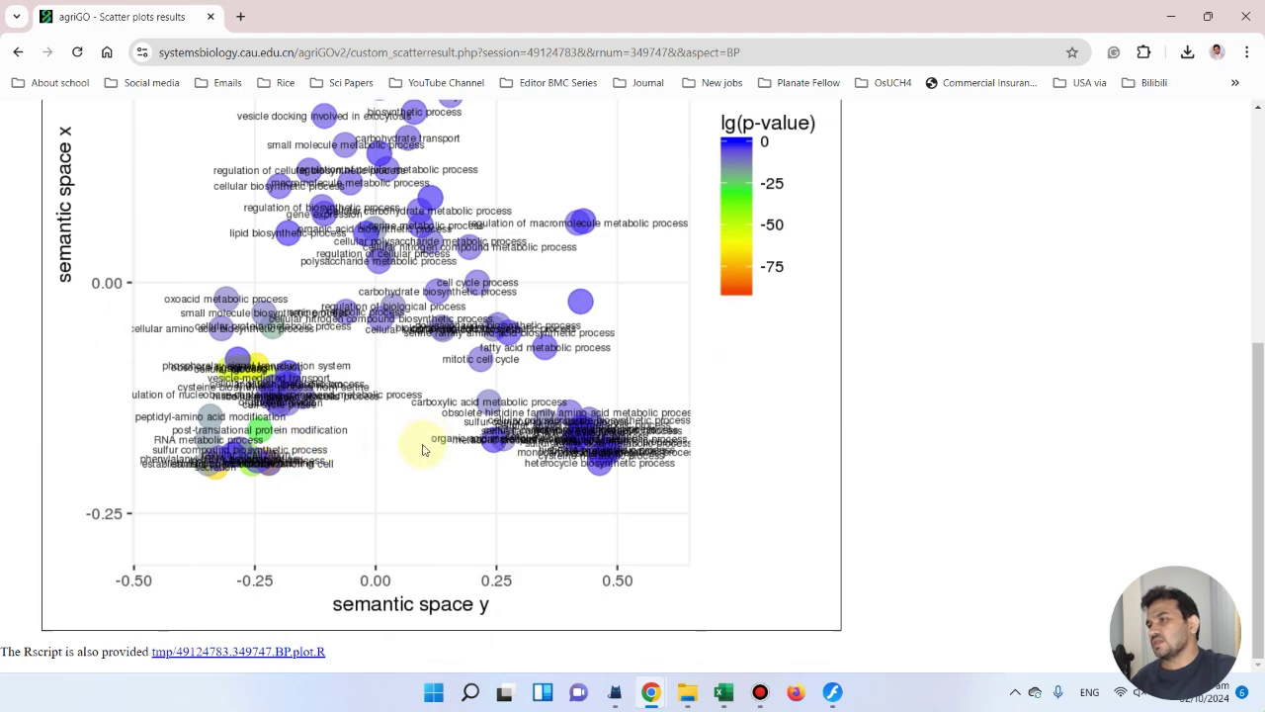
{"action": "scroll", "coordinate": [161, 540], "scroll_direction": "up", "scroll_amount": 5}
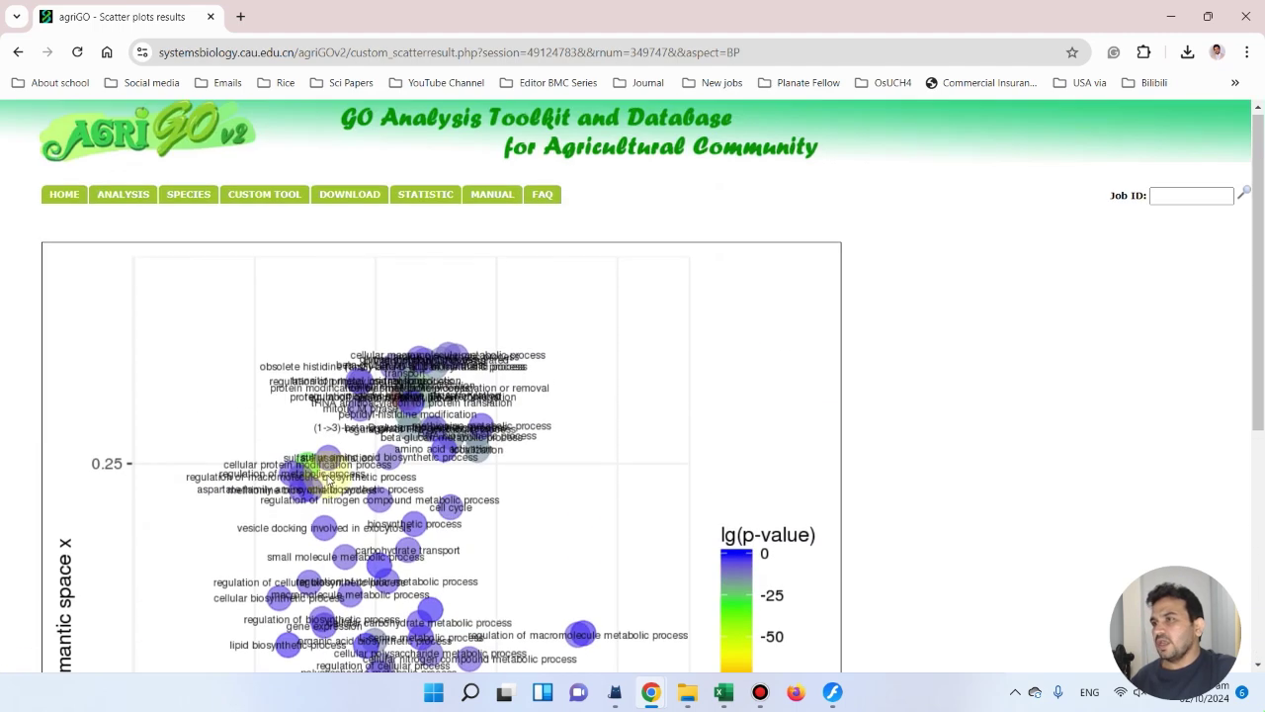
{"action": "scroll", "coordinate": [561, 360], "scroll_direction": "down", "scroll_amount": 5}
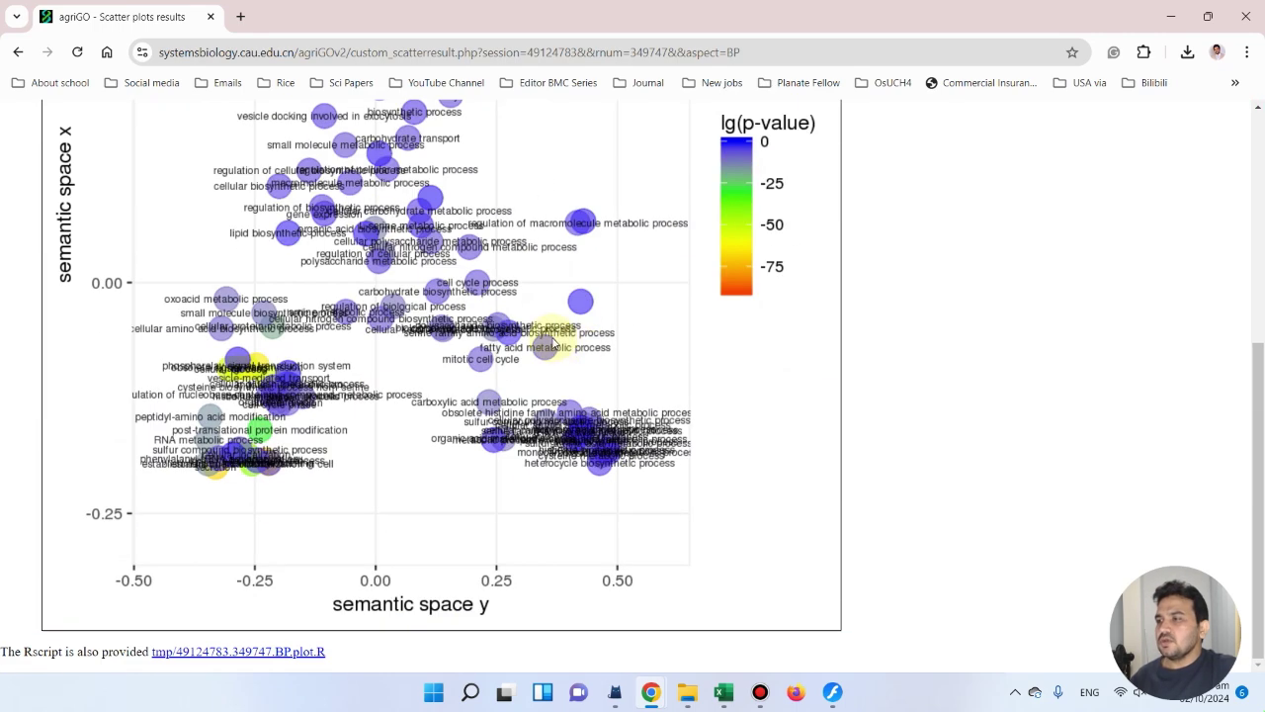
{"action": "scroll", "coordinate": [557, 341], "scroll_direction": "up", "scroll_amount": 5}
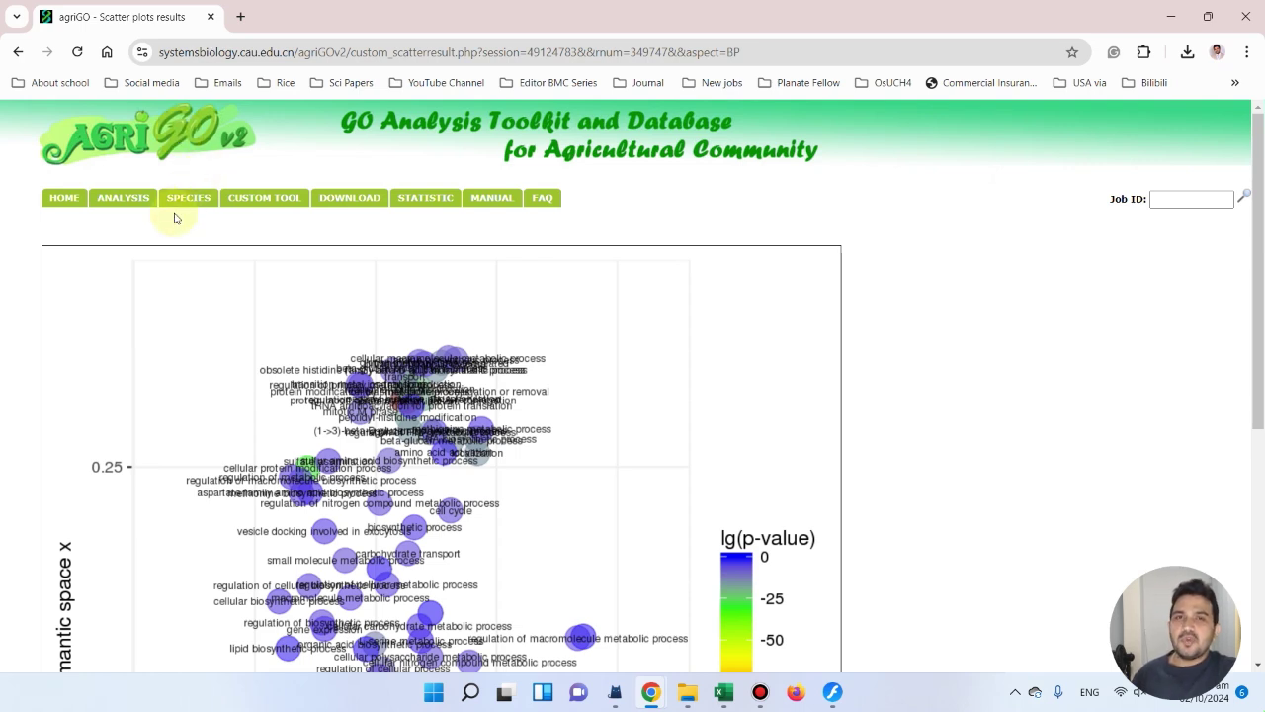
{"action": "mouse_move", "coordinate": [153, 208]}
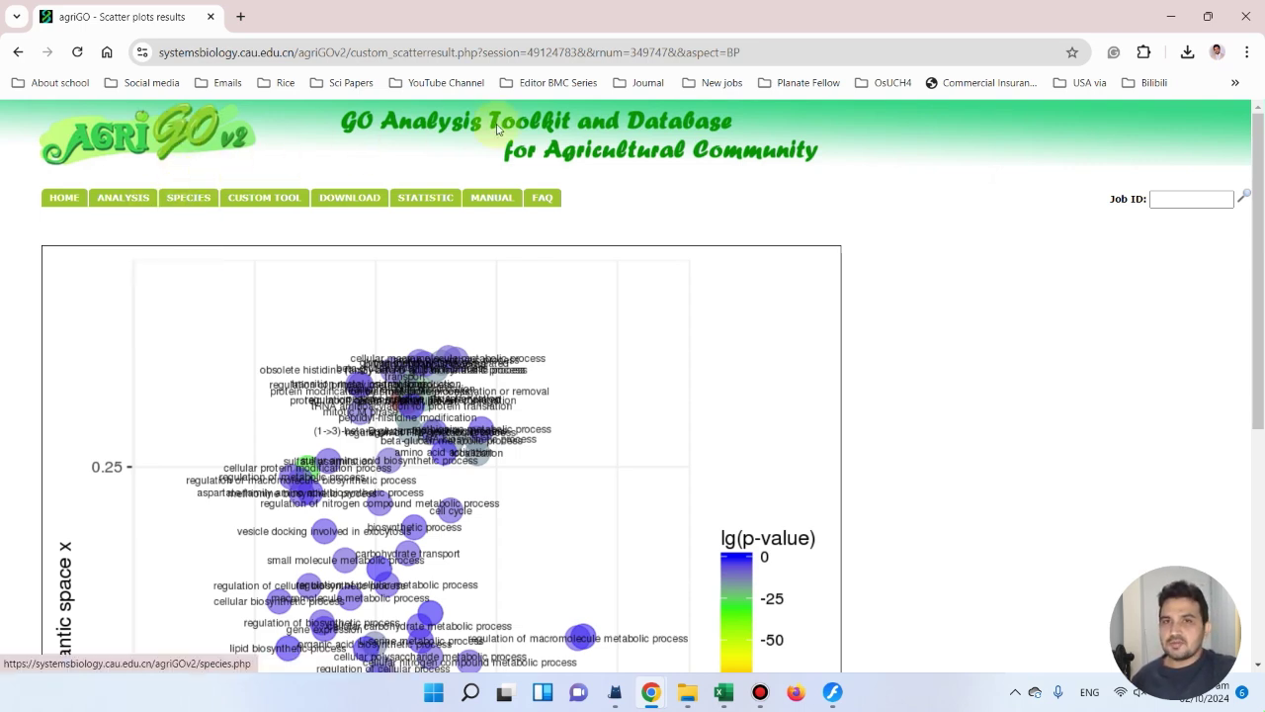